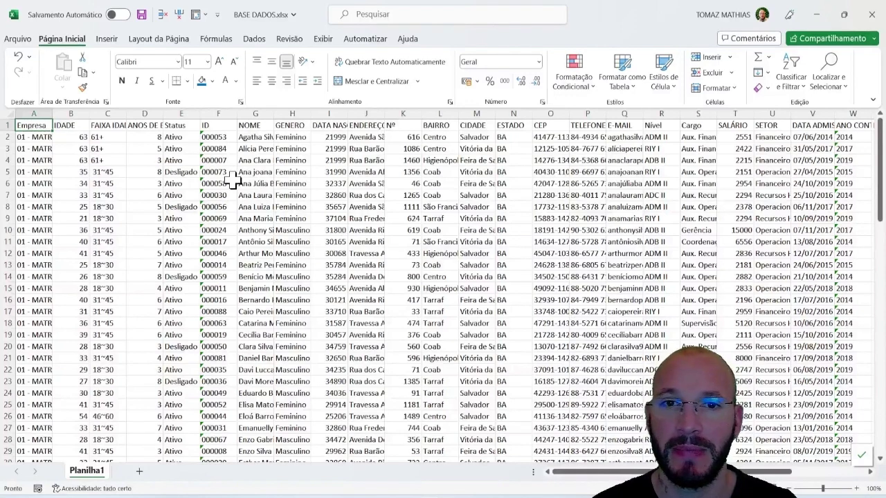
# Review the column headers across the employee data sheet and compare them with the finished dashboard in DASHBOARD RH - (2).xlsx
pyautogui.press('Right')
pyautogui.press('Right')
pyautogui.press('Right')
pyautogui.press('Right')
pyautogui.press('Right')
pyautogui.press('Right')
pyautogui.press('Right')
pyautogui.press('Right')
pyautogui.press('Right')
pyautogui.press('Right')
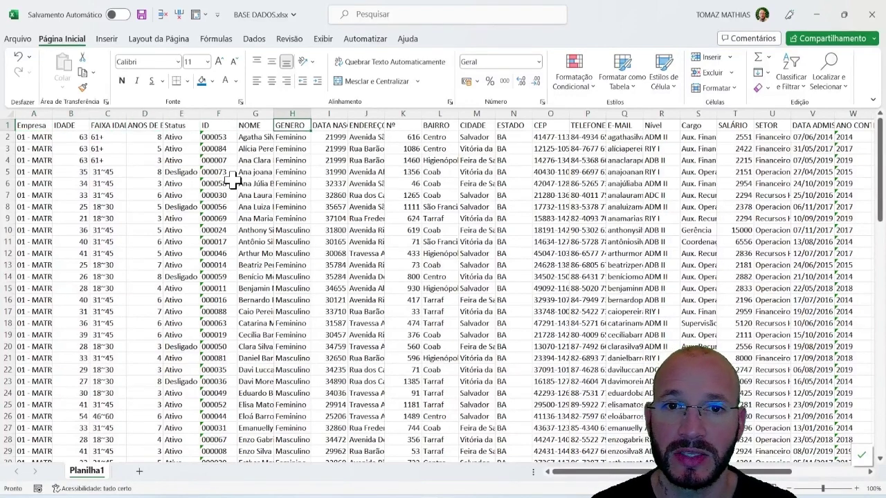
pyautogui.press('Right')
pyautogui.press('Right')
pyautogui.press('Right')
pyautogui.press('Right')
pyautogui.press('Right')
pyautogui.press('Right')
pyautogui.press('Right')
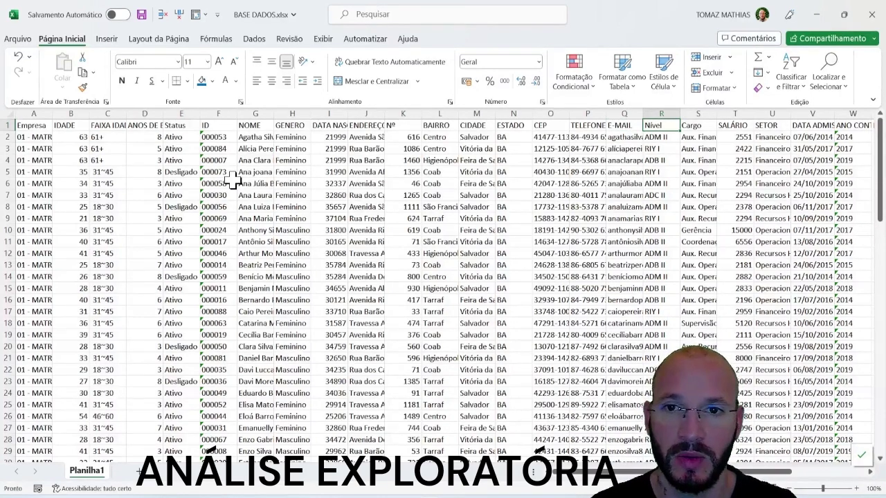
pyautogui.press('Left')
pyautogui.press('Left')
pyautogui.press('Left')
pyautogui.press('Right')
pyautogui.press('Right')
pyautogui.press('Right')
pyautogui.press('Right')
pyautogui.press('Right')
pyautogui.press('Right')
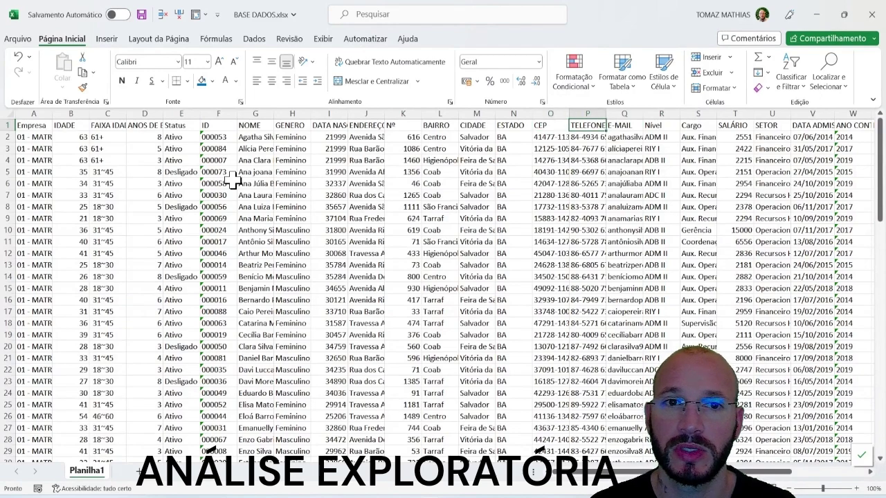
pyautogui.press('Right')
pyautogui.press('Right')
pyautogui.press('Right')
pyautogui.press('Right')
pyautogui.press('Right')
pyautogui.press('Right')
pyautogui.press('Right')
pyautogui.press('Right')
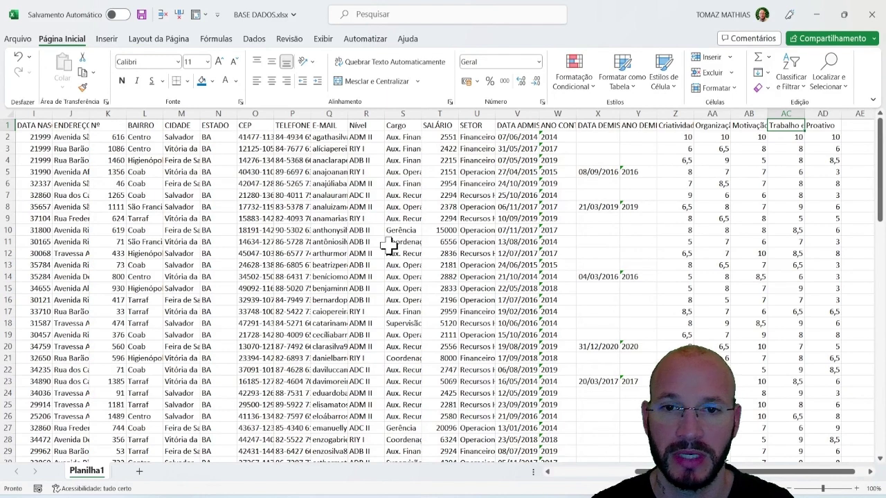
pyautogui.hotkey('alt', 'Tab')
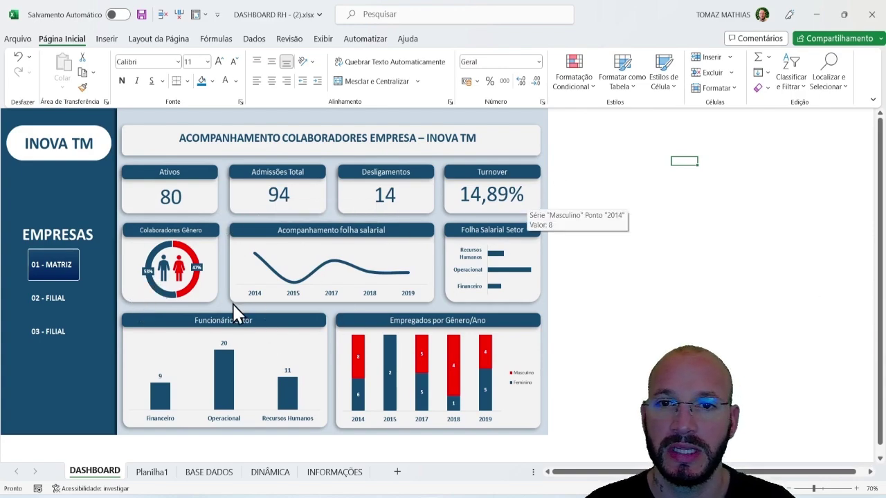
pyautogui.hotkey('alt', 'Tab')
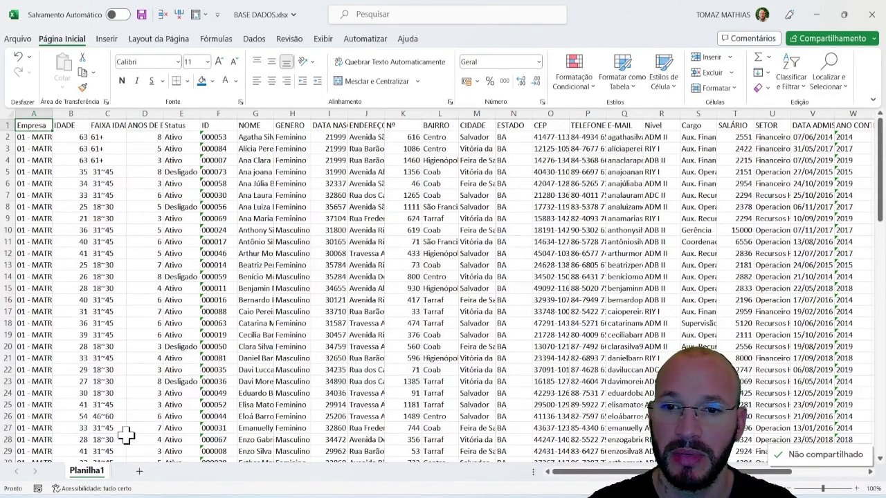
# Rename the data sheet Planilha1 as "Base de dados"
pyautogui.doubleClick(88, 471)
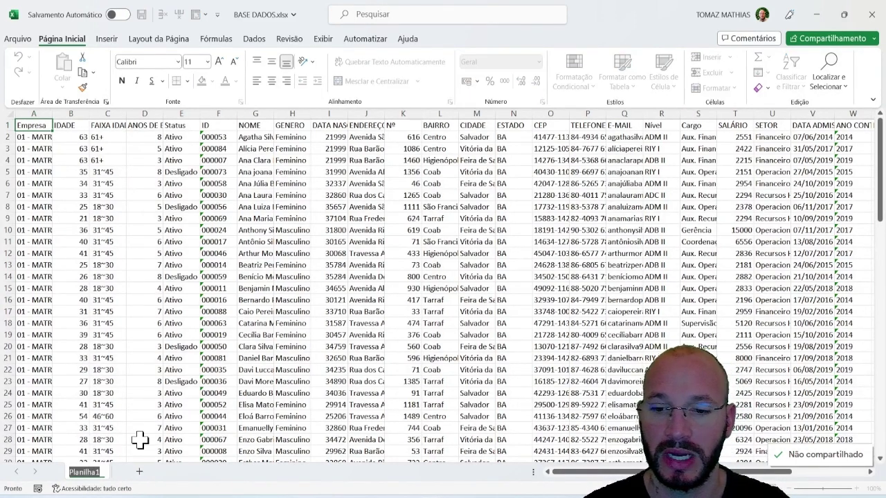
pyautogui.write('bASE')
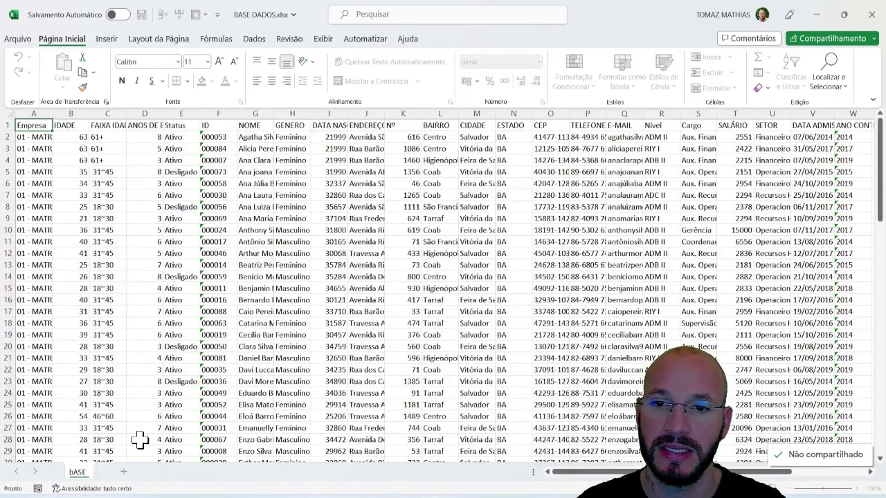
pyautogui.write('ase de dados')
pyautogui.press('Return')
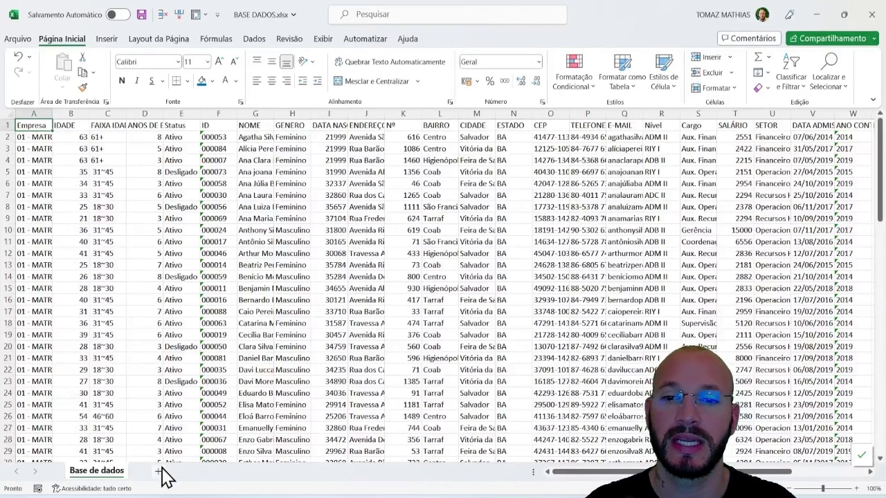
# Add a new worksheet after the data sheet and name it "Dashboard"
pyautogui.click(157, 473)
pyautogui.doubleClick(152, 471)
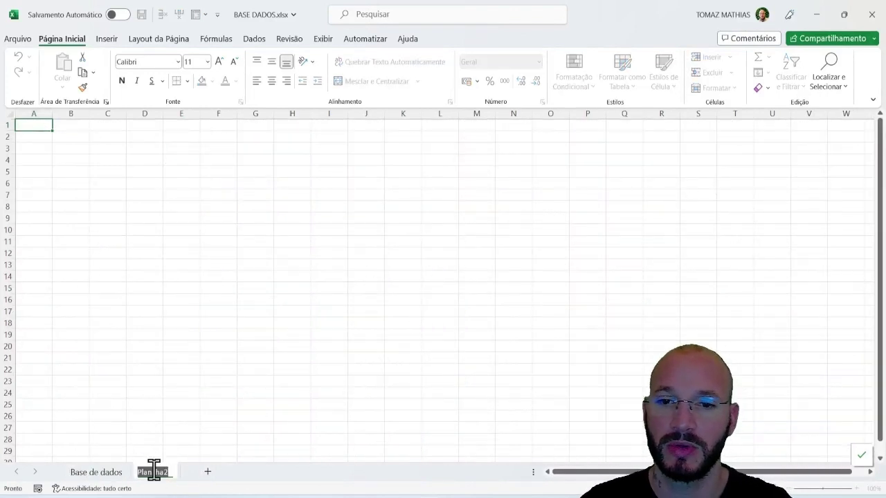
pyautogui.write('DAs')
pyautogui.press('BackSpace')
pyautogui.press('BackSpace')
pyautogui.write('ashboard')
pyautogui.press('Return')
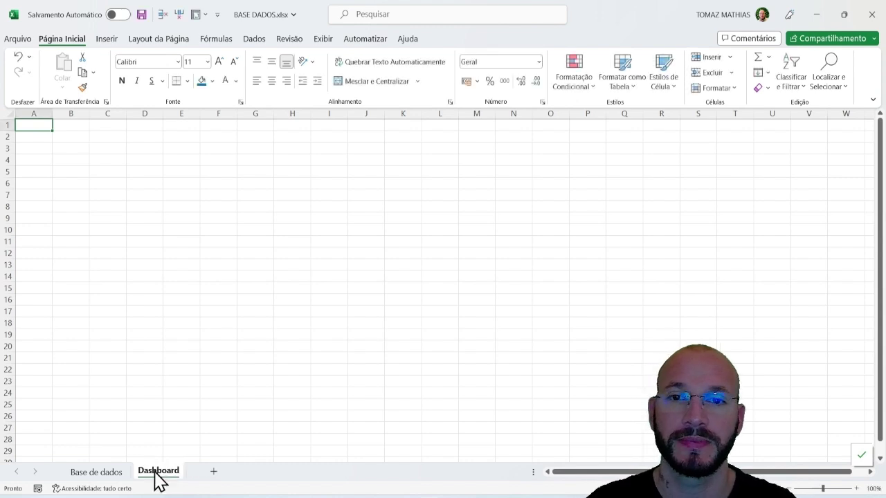
# Add another worksheet after Dashboard and name it "dinâmicas"
pyautogui.click(214, 472)
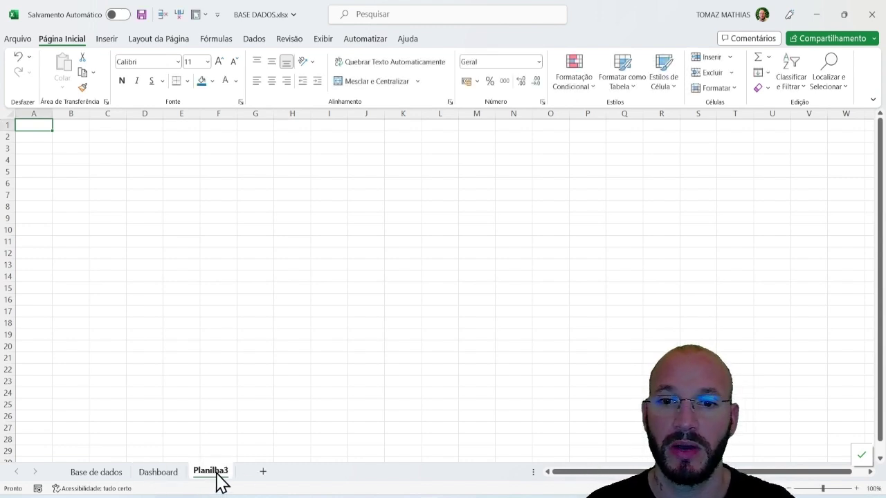
pyautogui.doubleClick(211, 472)
pyautogui.write('dinâmicas')
pyautogui.press('Return')
pyautogui.moveTo(392, 219); pyautogui.dragTo(381, 219)
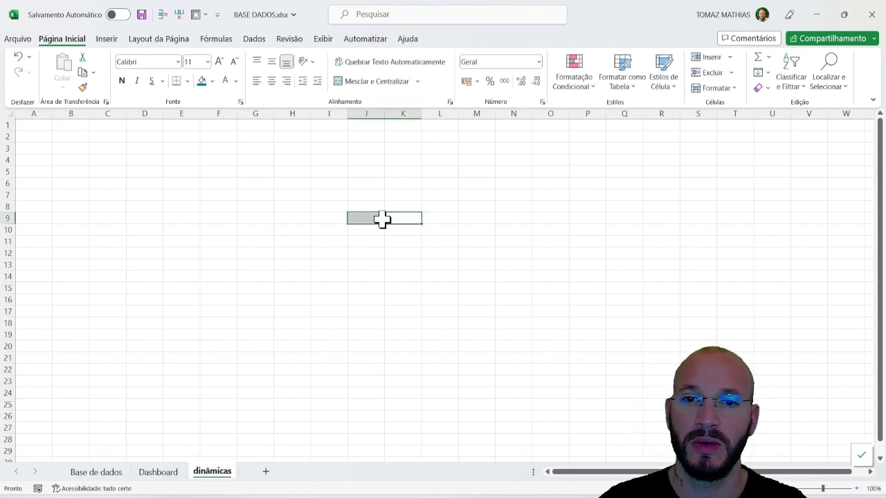
pyautogui.hotkey('ctrl', 'Home')
# Examine the BASE DADOS, DINÂMICA and INFORMAÇÕES sheets of the finished workbook DASHBOARD RH - (2).xlsx
pyautogui.hotkey('alt', 'Tab')
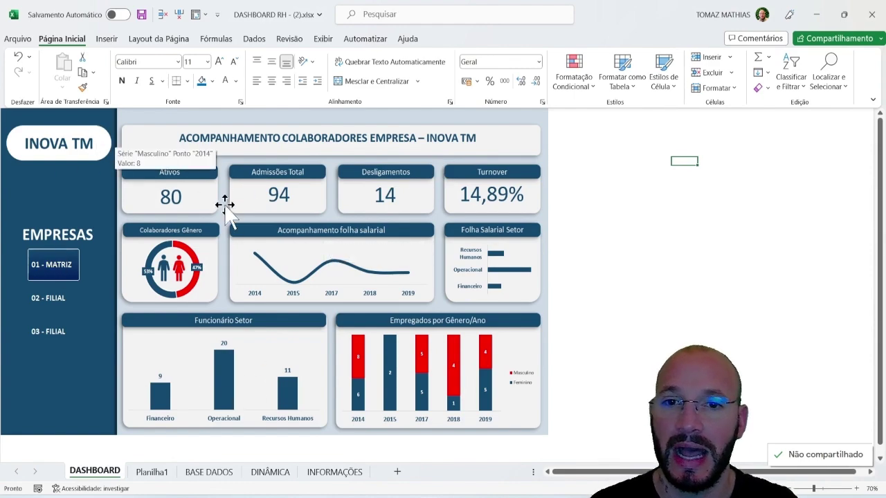
pyautogui.click(205, 472)
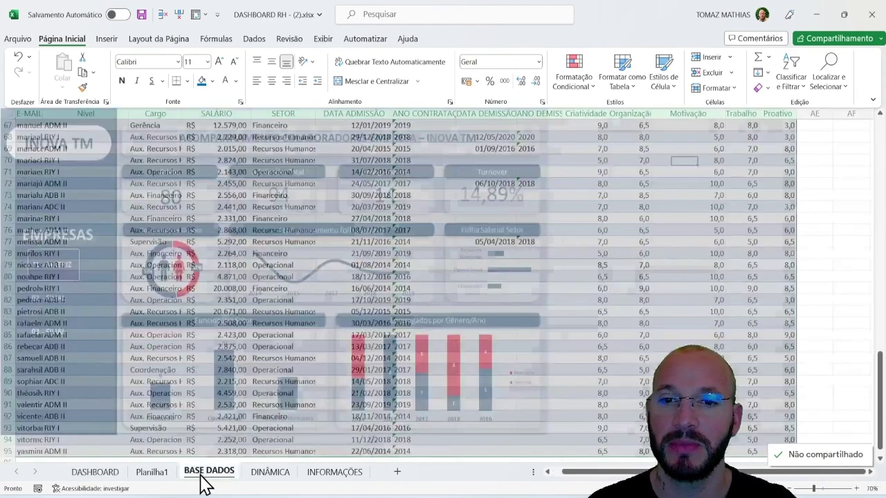
pyautogui.scroll(20, 290, 310)
pyautogui.click(267, 229)
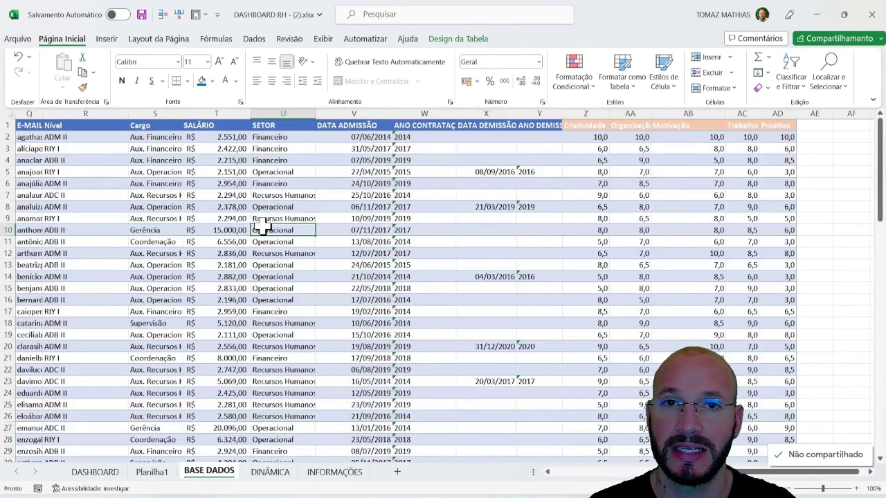
pyautogui.click(268, 476)
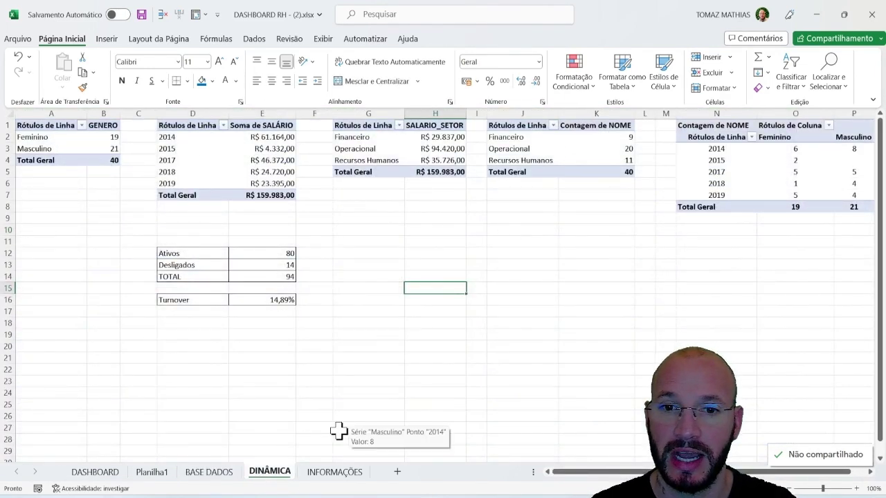
pyautogui.click(335, 472)
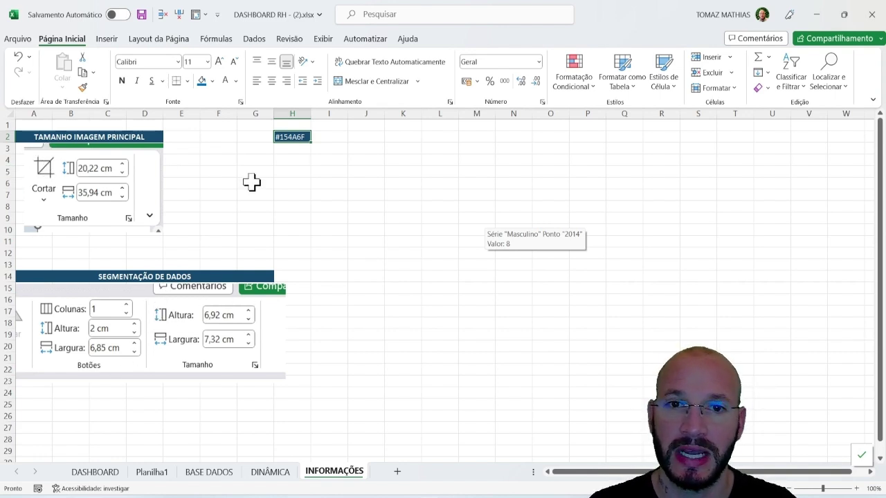
pyautogui.click(365, 173)
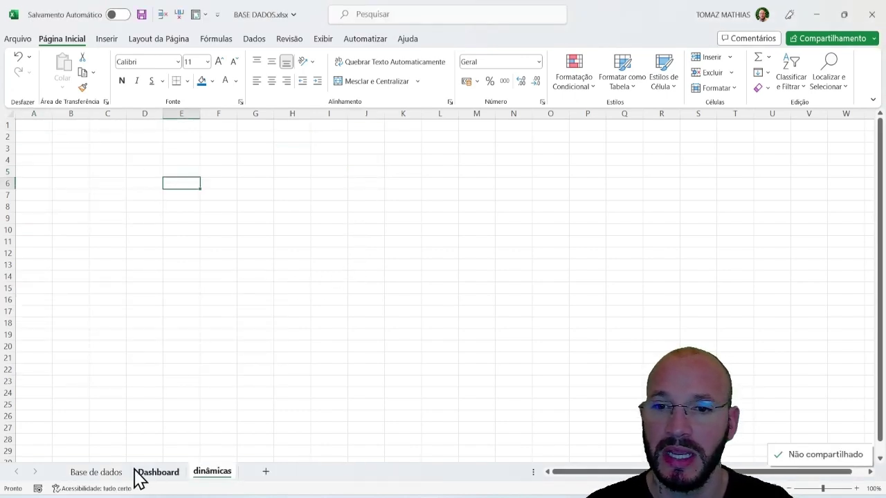
# Insert the picture Dashboard RH (1).png from this device on the Dashboard sheet of BASE DADOS.xlsx
pyautogui.click(92, 475)
pyautogui.click(158, 477)
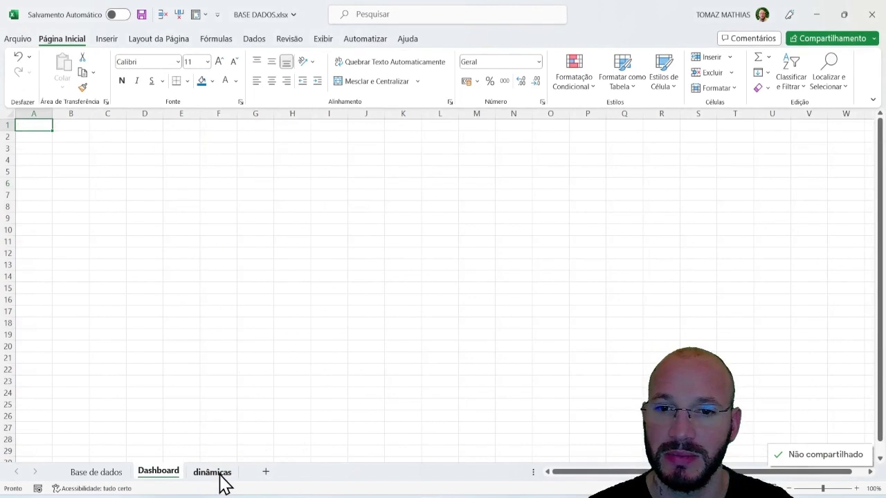
pyautogui.click(214, 476)
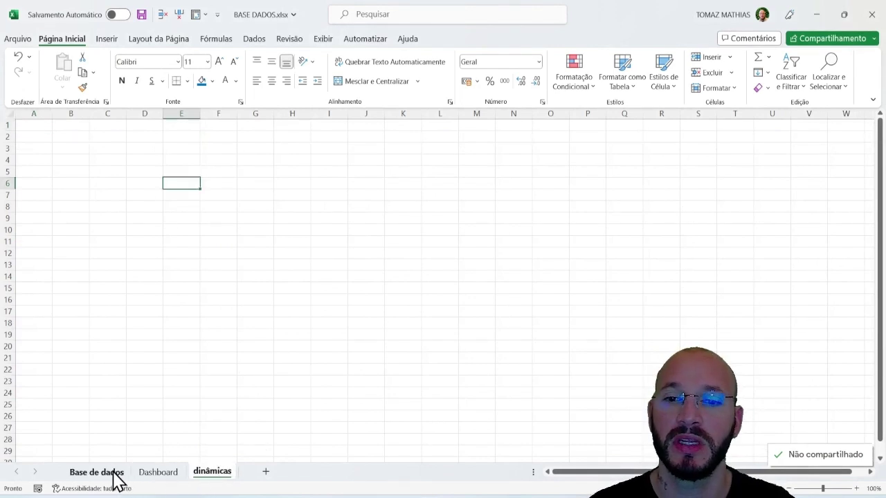
pyautogui.click(159, 477)
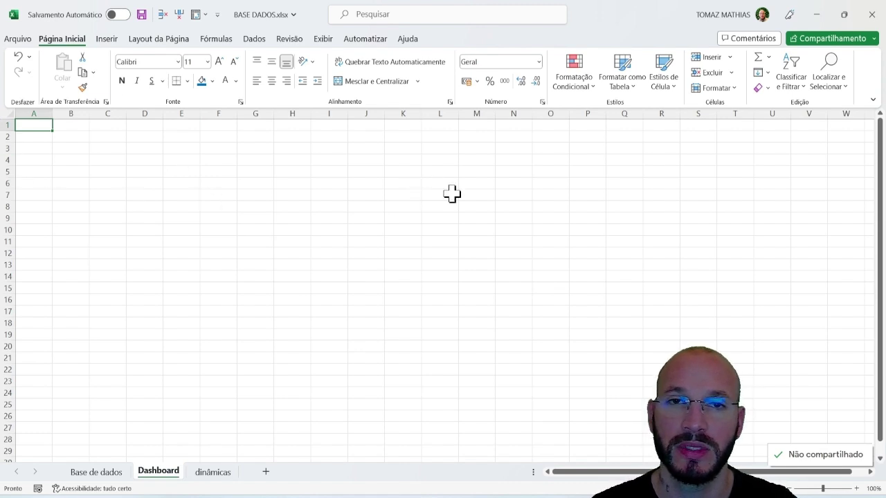
pyautogui.click(107, 39)
pyautogui.click(160, 81)
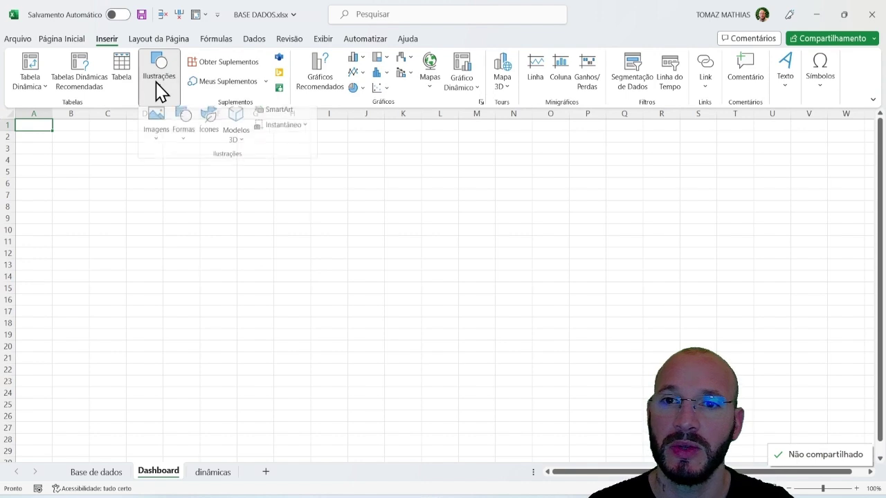
pyautogui.click(156, 145)
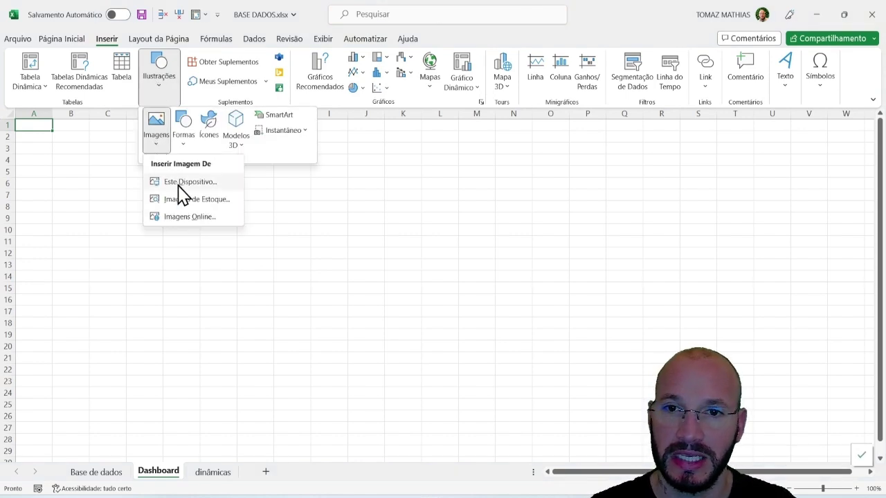
pyautogui.click(174, 183)
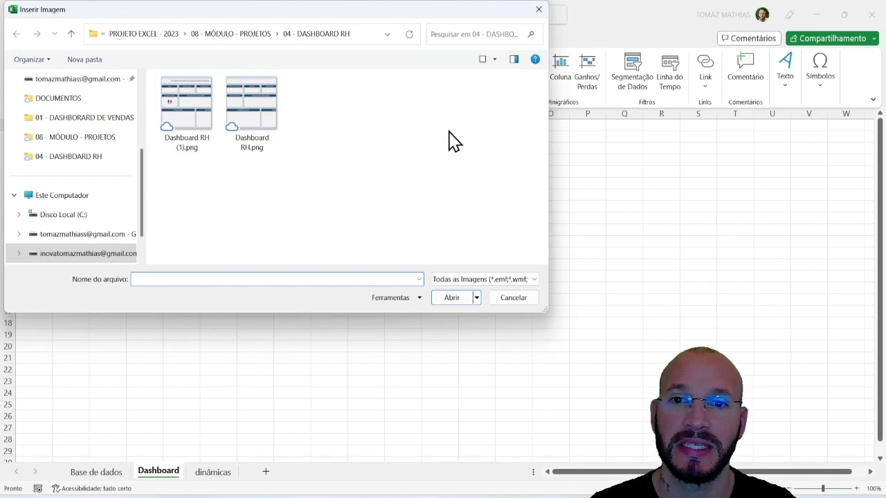
pyautogui.click(190, 102)
pyautogui.click(452, 298)
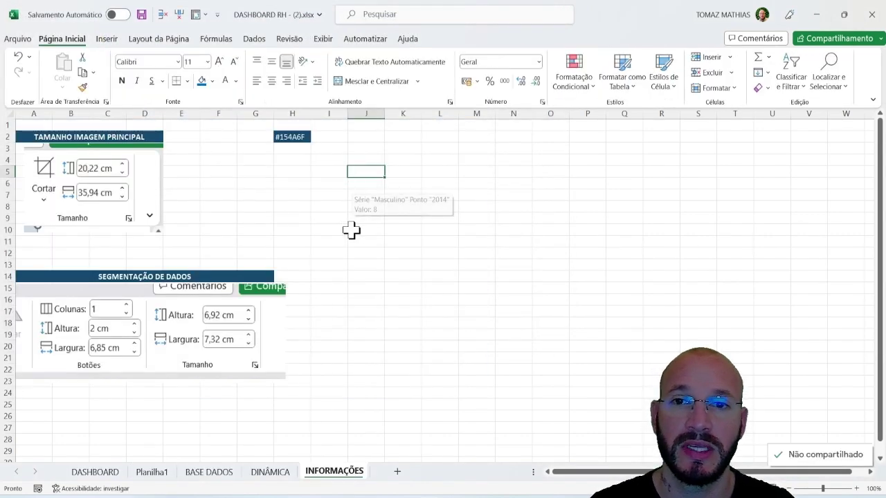
# Check the main image size in the reference workbook and set the Dashboard background picture's height to 20,22 cm
pyautogui.click(89, 170)
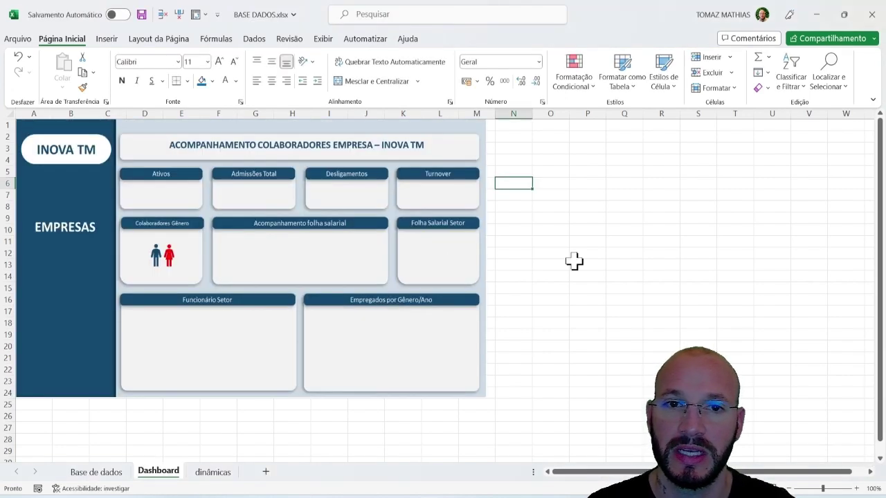
pyautogui.click(579, 237)
pyautogui.click(278, 166)
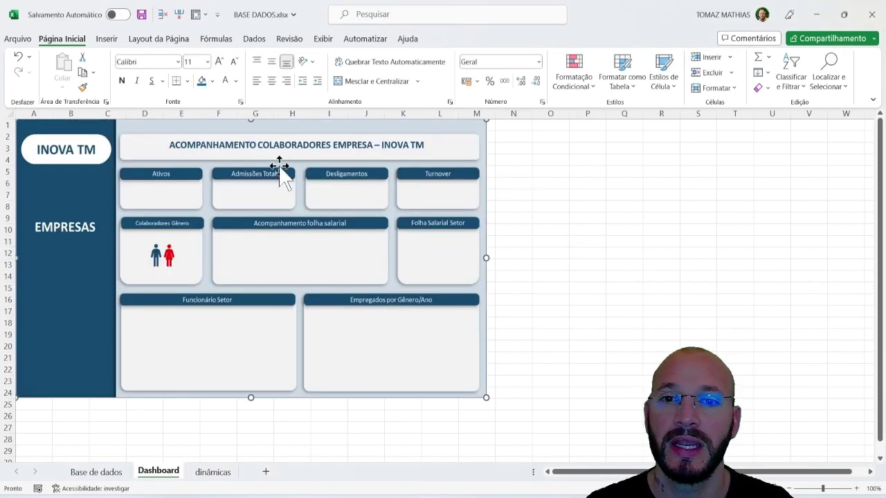
pyautogui.click(457, 40)
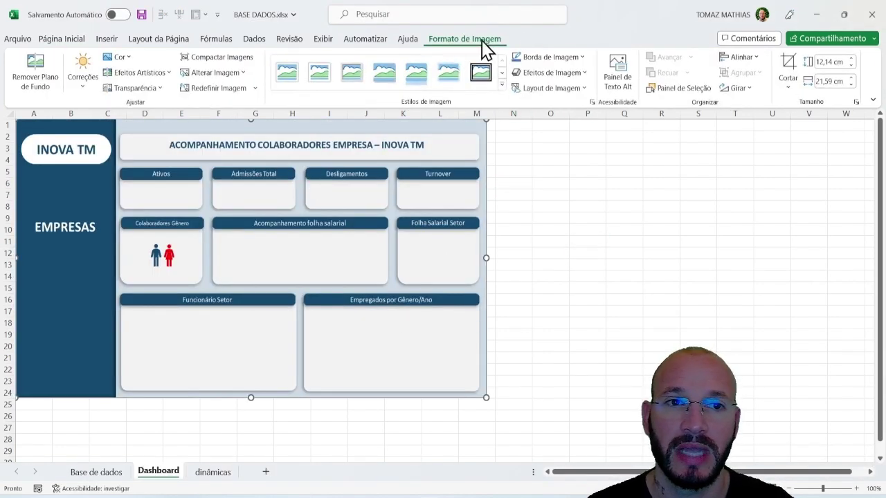
pyautogui.click(828, 62)
pyautogui.write('20,22')
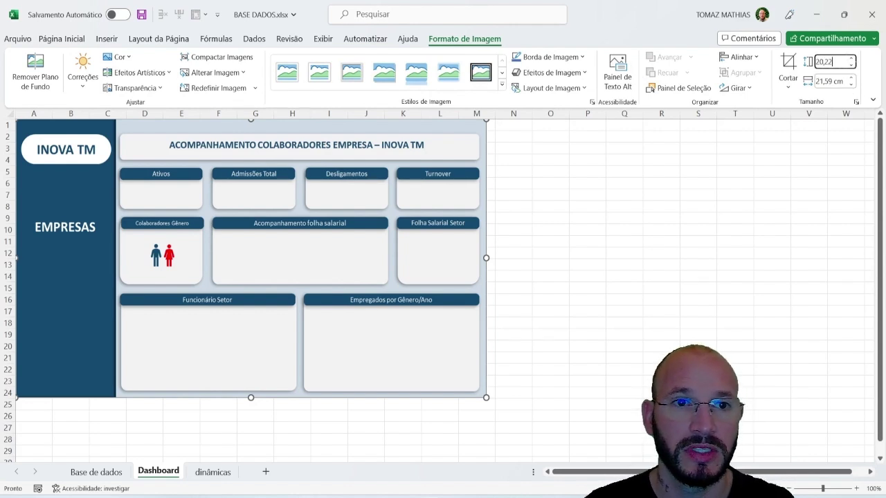
pyautogui.press('Return')
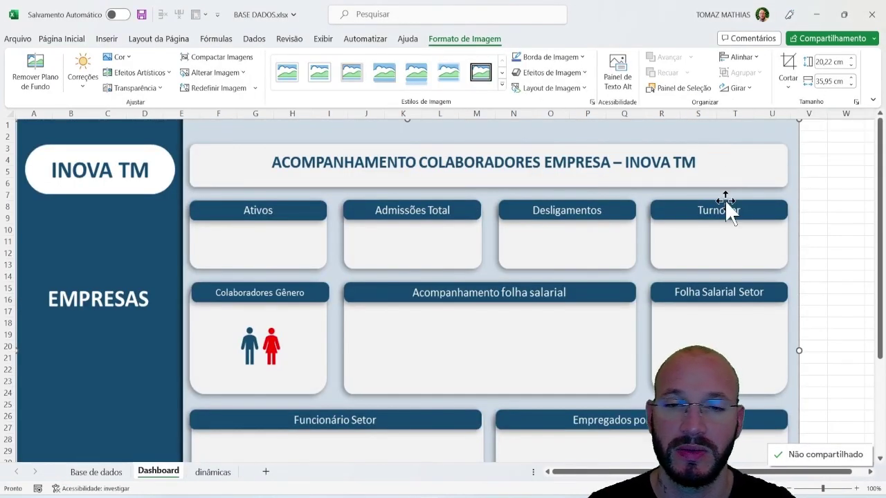
pyautogui.click(847, 230)
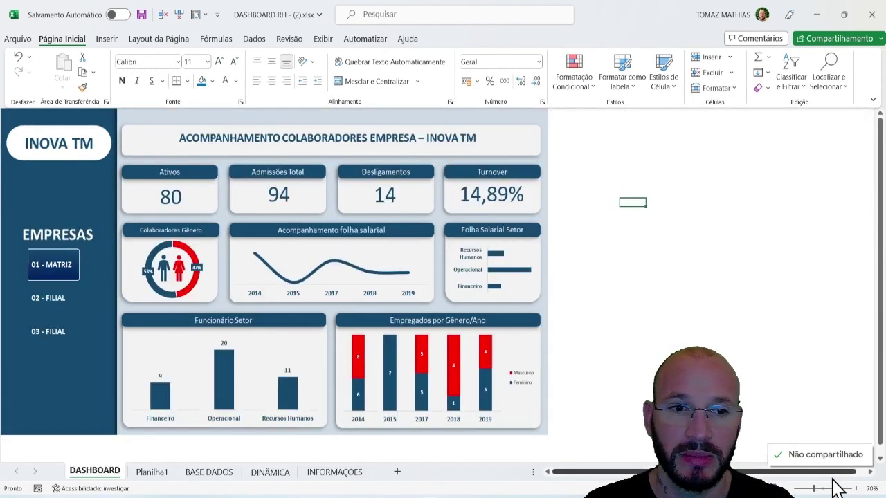
# Examine the finished dashboard in DASHBOARD RH - (2).xlsx at 100% zoom for comparison with the new layout
pyautogui.click(857, 488)
pyautogui.click(857, 488)
pyautogui.click(857, 489)
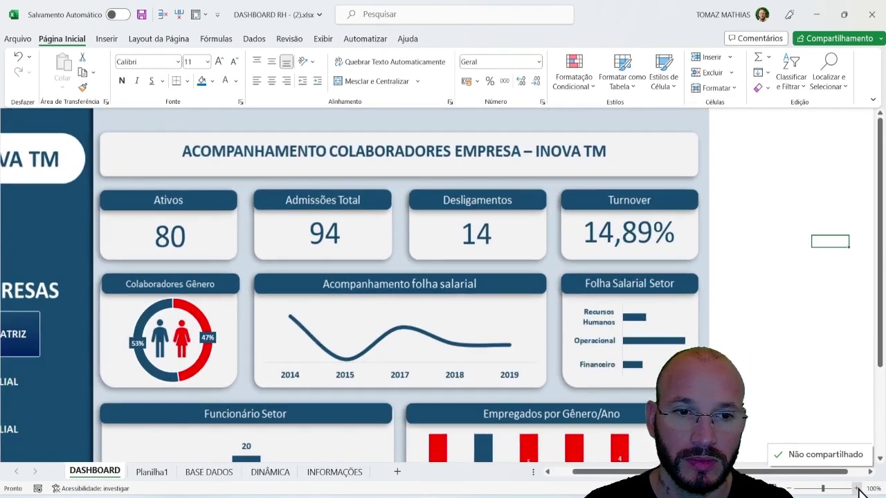
pyautogui.scroll(-3, 762, 235)
pyautogui.hscroll(-2, 529, 474)
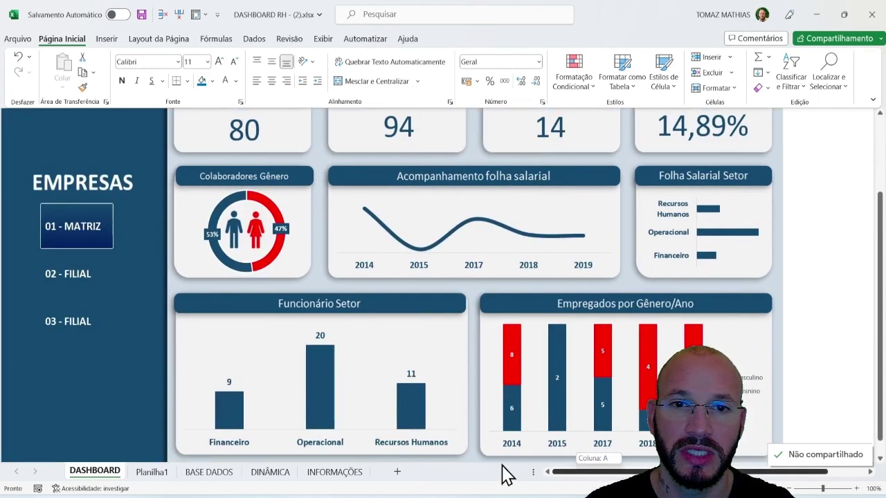
pyautogui.scroll(3, 539, 332)
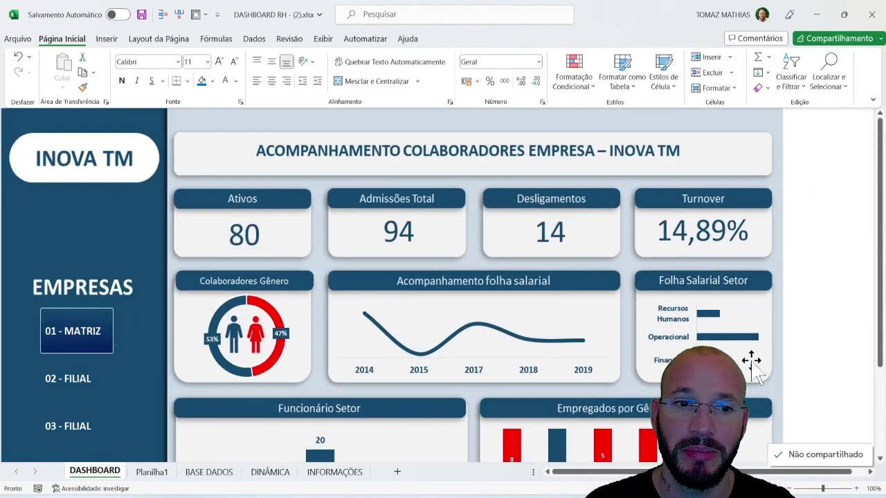
# Switch to BASE DADOS.xlsx and examine the full layout of the Dashboard sheet, from the title down to the lower chart areas
pyautogui.hotkey('alt', 'Tab')
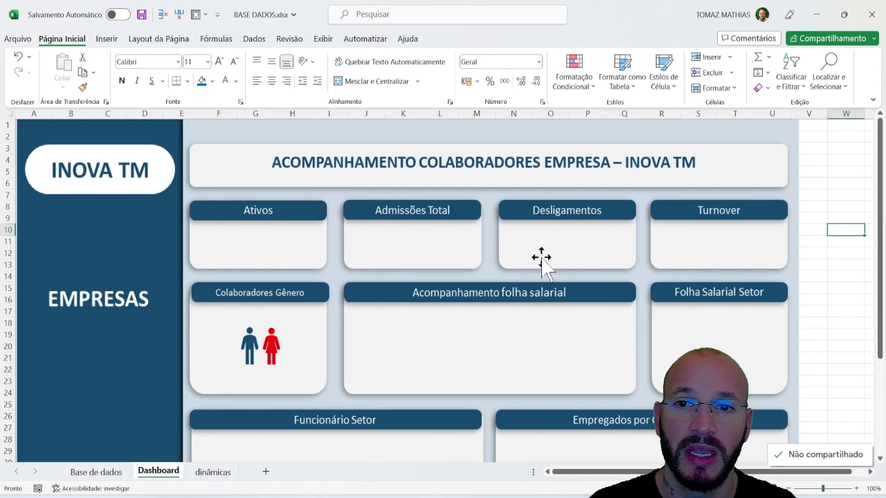
pyautogui.scroll(-5, 567, 253)
pyautogui.scroll(5, 590, 269)
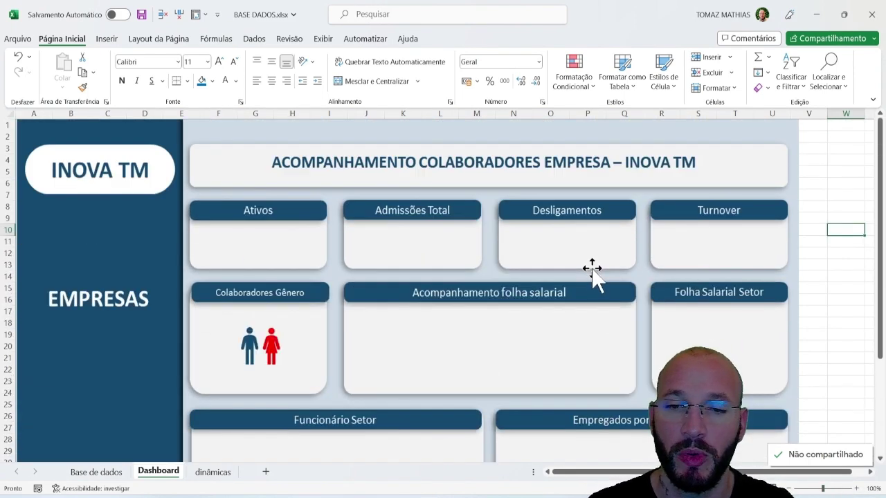
pyautogui.scroll(-8, 612, 229)
pyautogui.scroll(8, 639, 218)
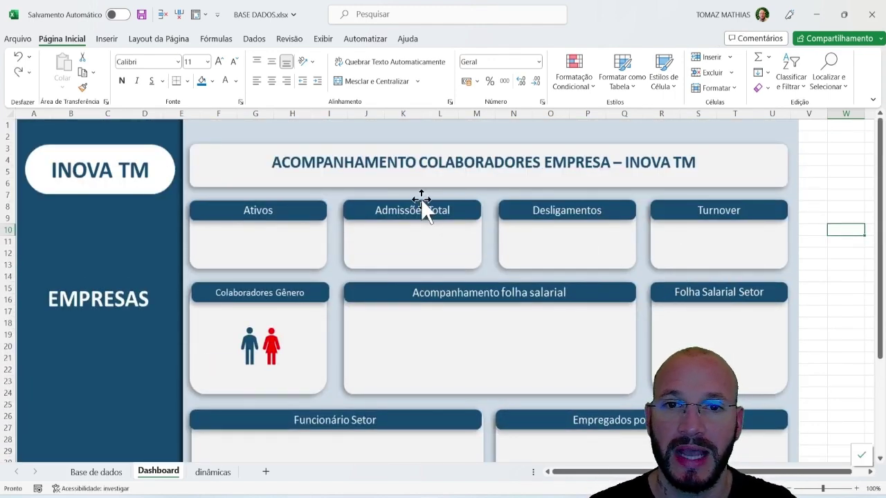
pyautogui.scroll(-2, 422, 198)
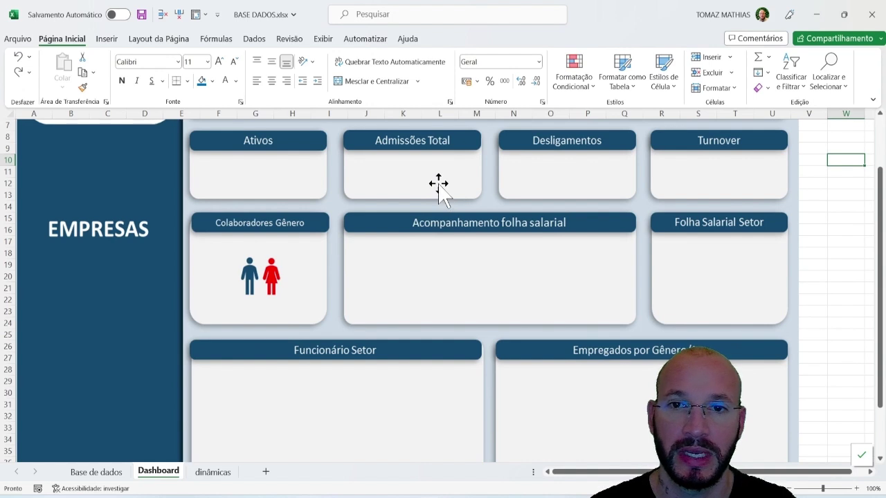
pyautogui.scroll(-2, 451, 222)
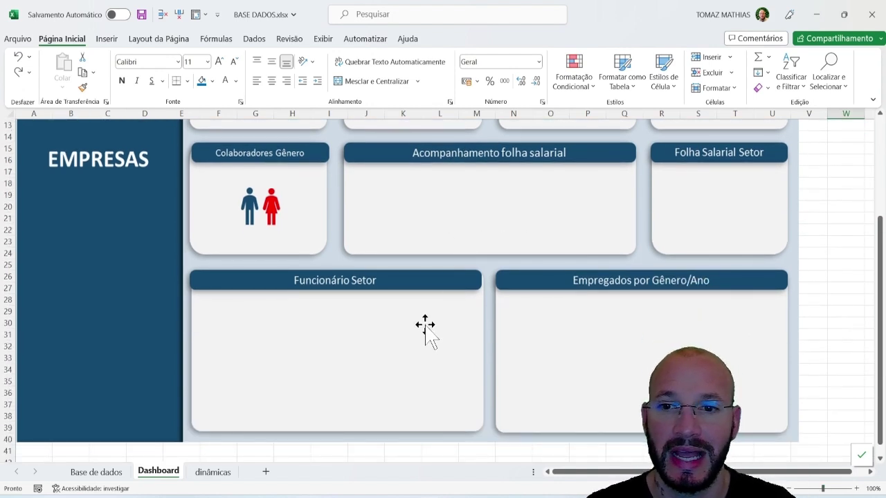
pyautogui.scroll(4, 425, 324)
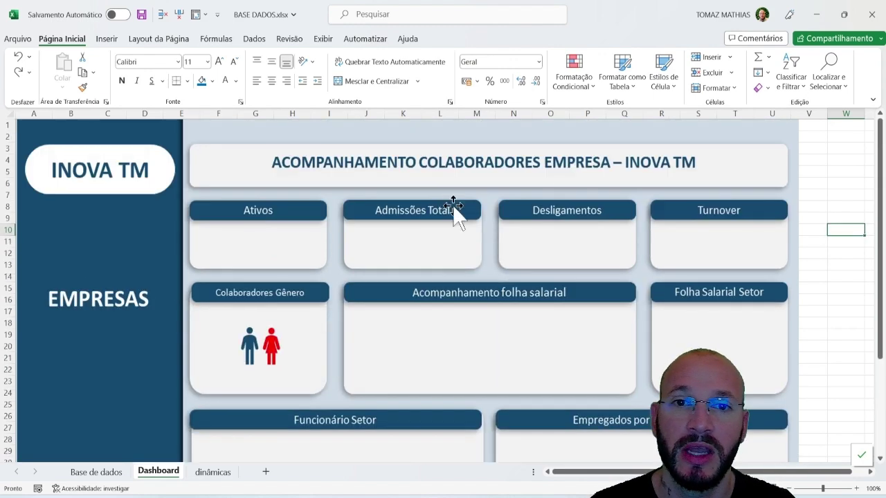
# Put the Dashboard sheet in full-screen mode and hide its row and column headings and gridlines
pyautogui.click(877, 104)
pyautogui.click(761, 133)
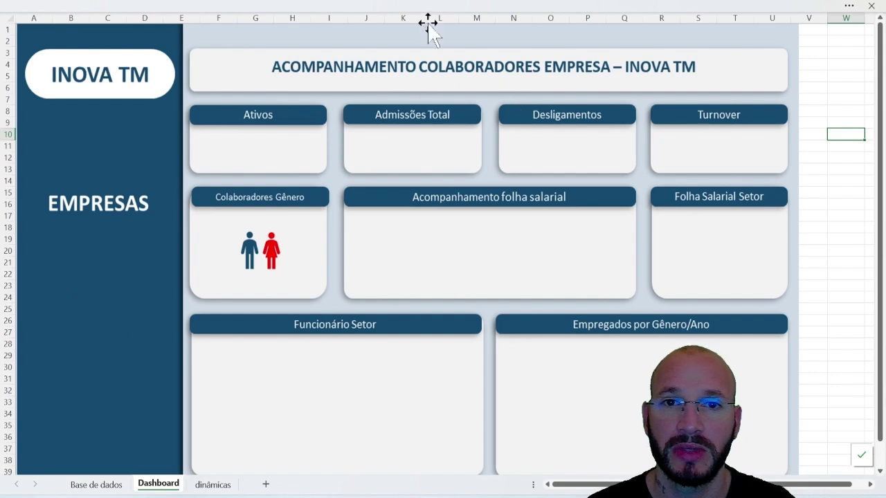
pyautogui.click(356, 8)
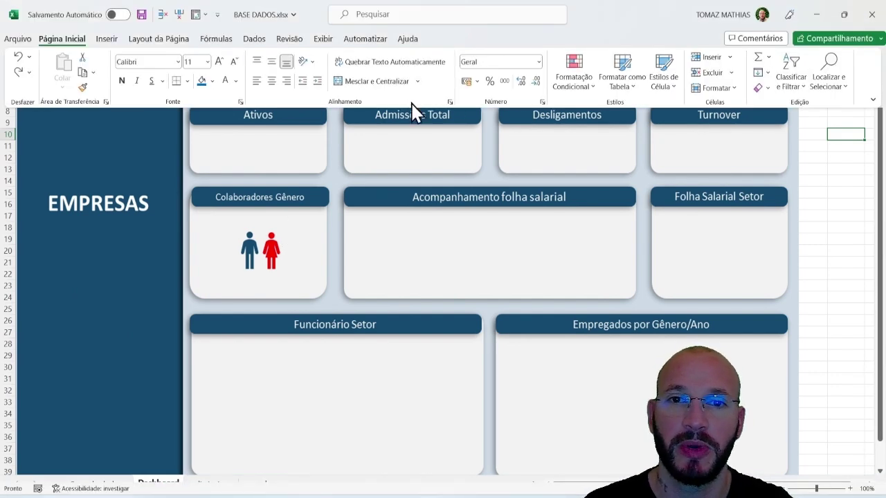
pyautogui.click(323, 40)
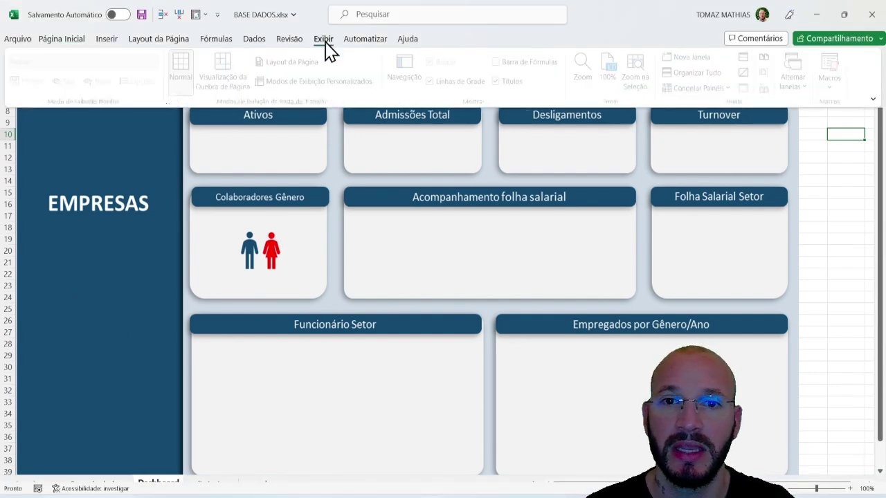
pyautogui.click(506, 84)
pyautogui.click(457, 83)
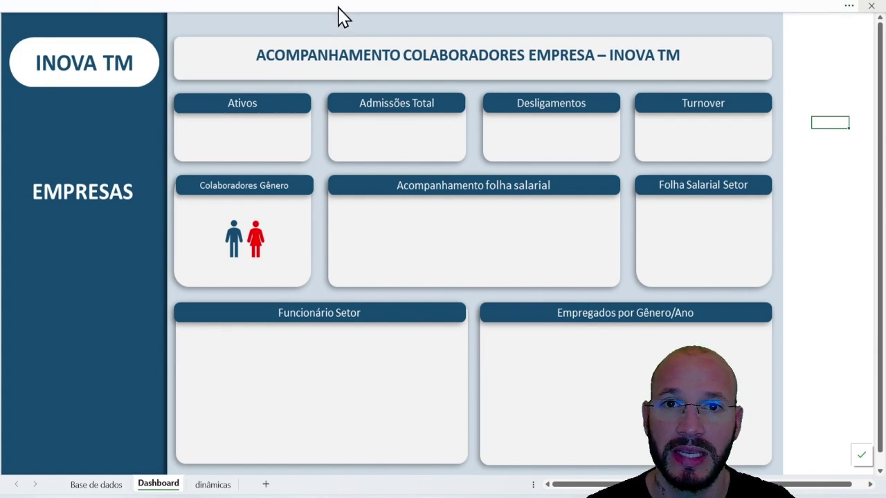
# Turn on the headings, gridlines and formula bar for the Dashboard sheet and make the ribbon always visible
pyautogui.moveTo(464, 87)
pyautogui.click(500, 81)
pyautogui.click(434, 82)
pyautogui.click(505, 64)
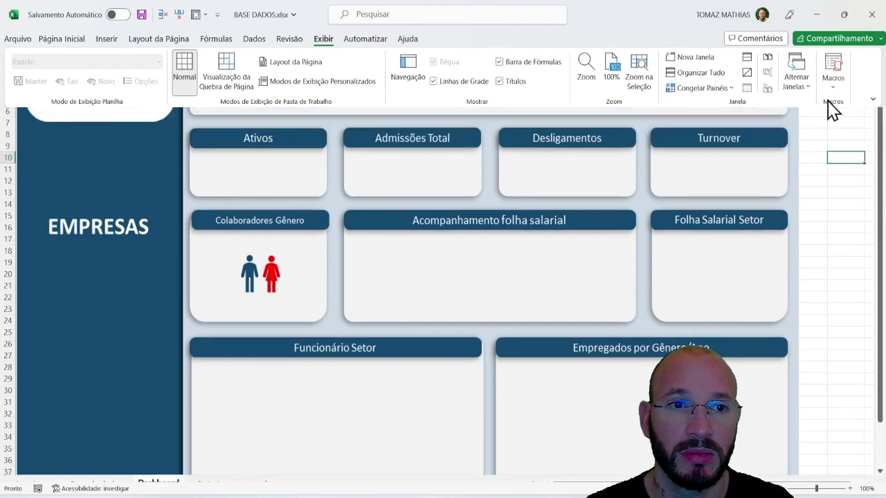
pyautogui.click(872, 99)
pyautogui.click(750, 168)
pyautogui.click(834, 195)
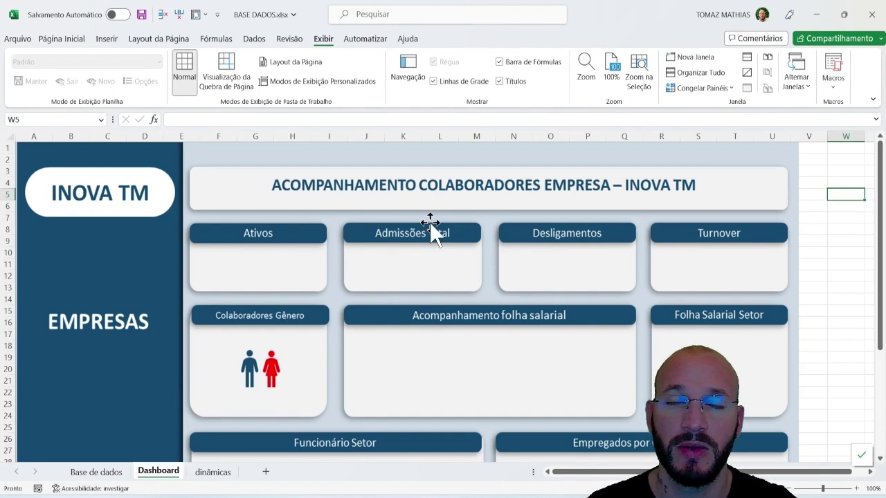
# Format the employee data in A1:AD95 on the Base de dados sheet as a table with headers, using a light orange style
pyautogui.click(212, 472)
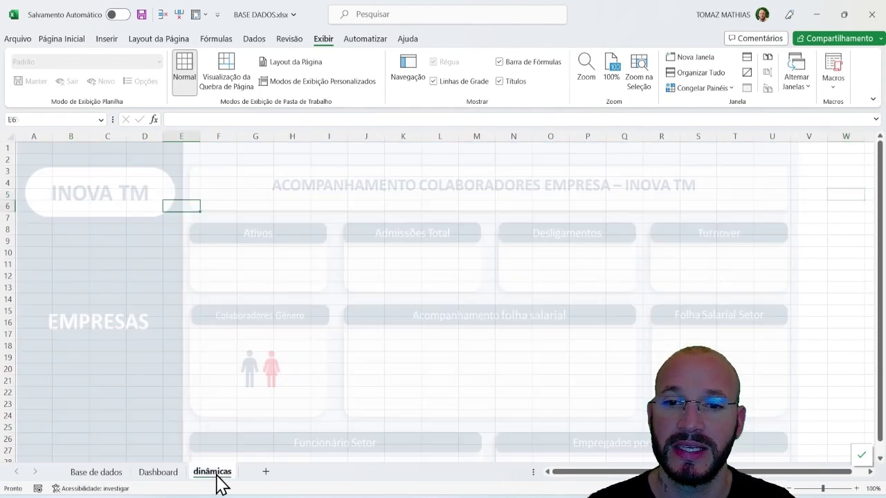
pyautogui.moveTo(33, 171); pyautogui.dragTo(294, 265)
pyautogui.click(96, 472)
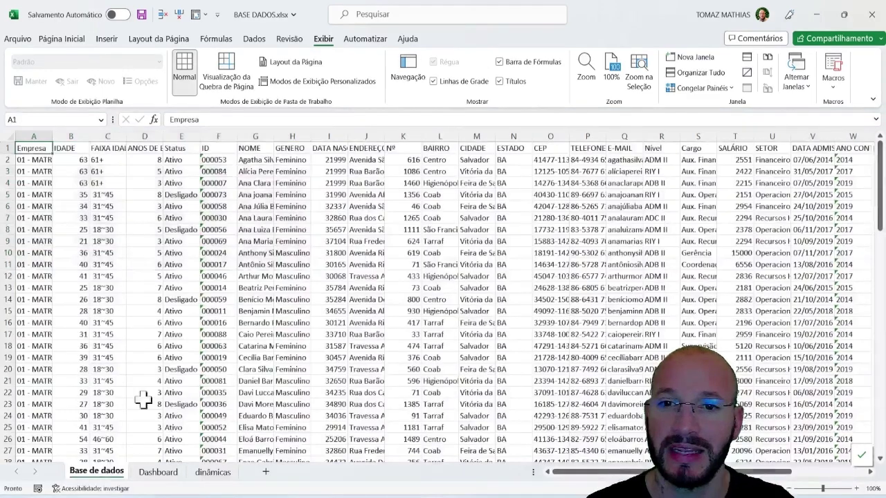
pyautogui.click(256, 242)
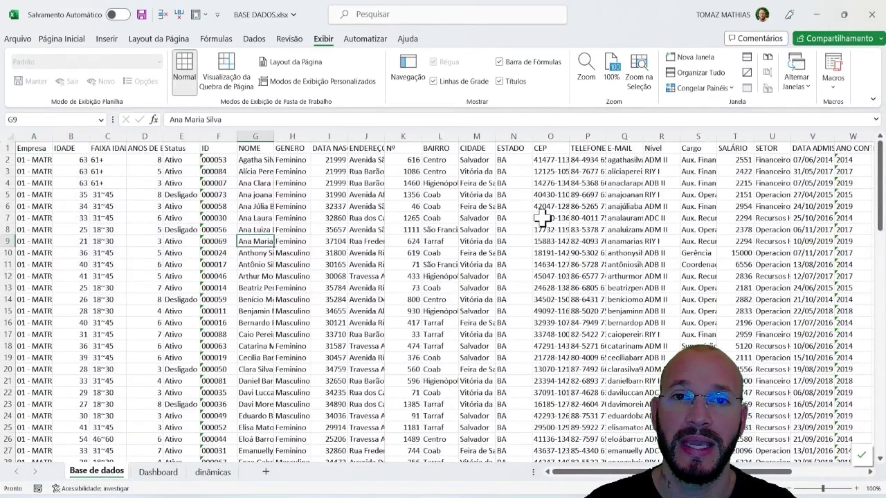
pyautogui.hotkey('ctrl', 'Home')
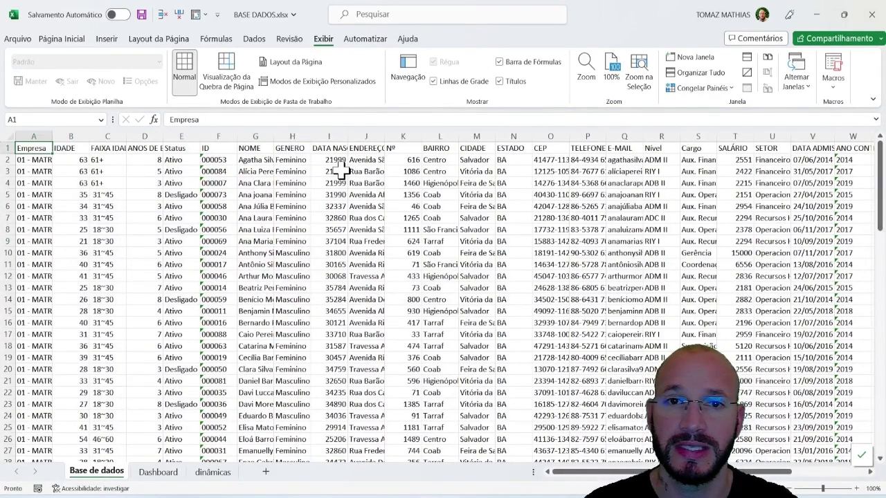
pyautogui.click(255, 181)
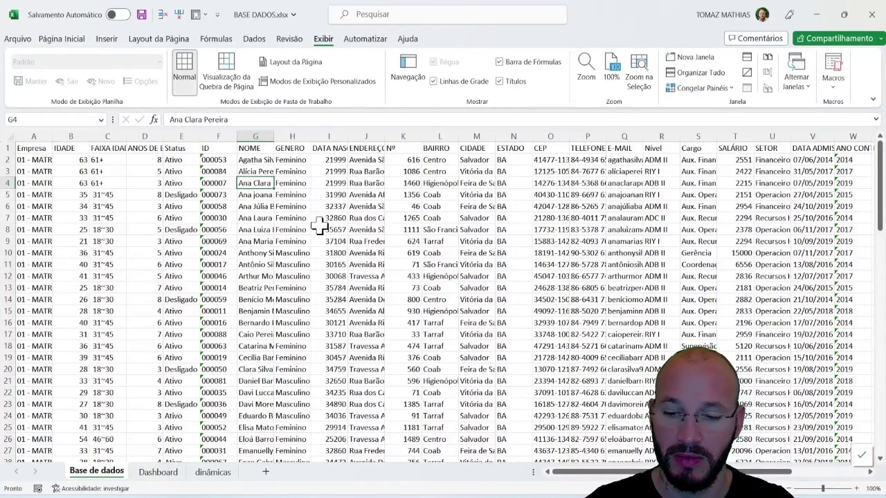
pyautogui.hotkey('ctrl', 'a')
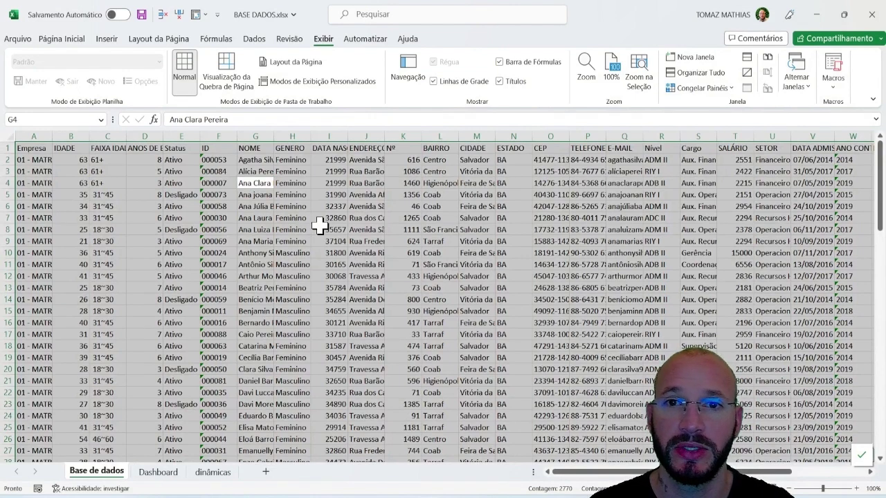
pyautogui.click(63, 39)
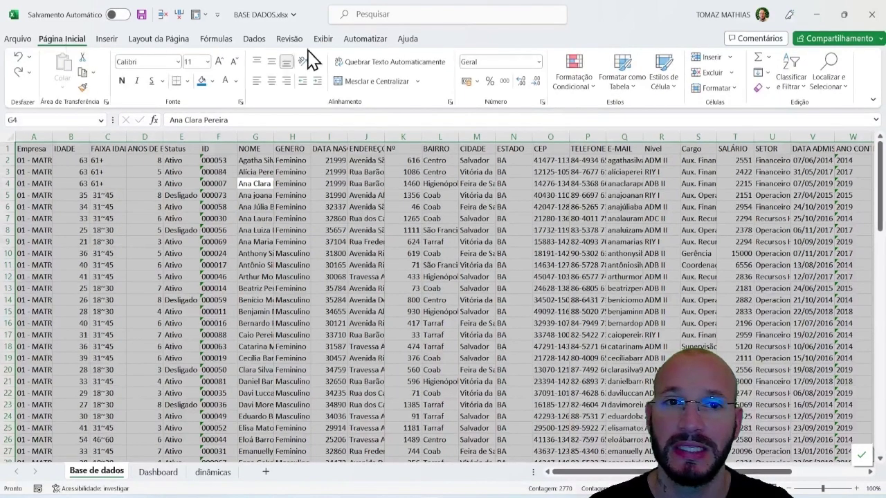
pyautogui.click(632, 87)
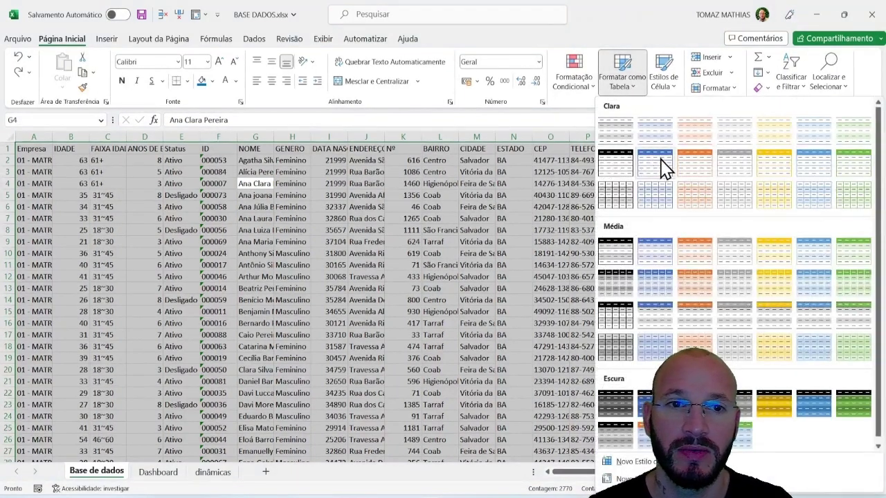
pyautogui.click(700, 167)
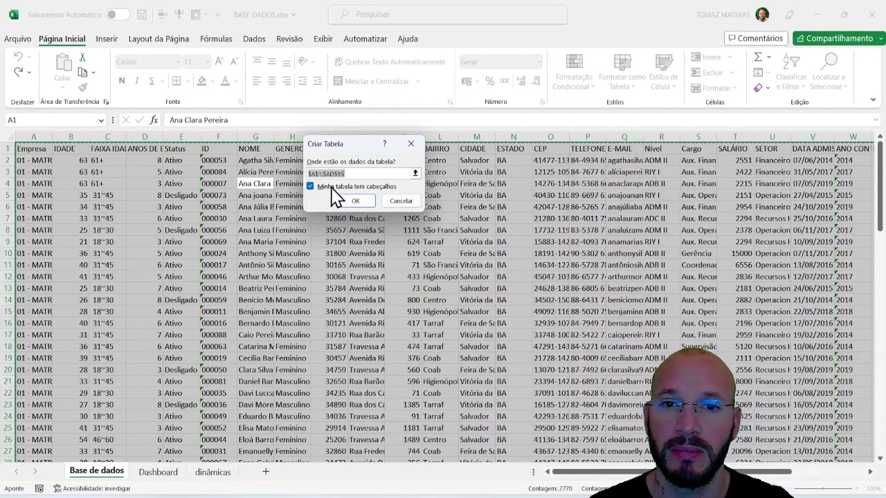
pyautogui.click(353, 202)
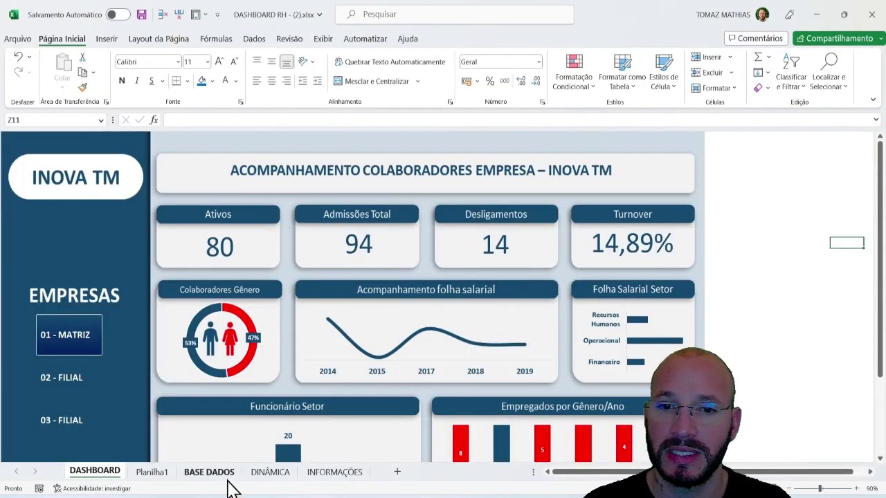
# In DASHBOARD RH - (2).xlsx, show the PivotTable field list on the DINÂMICA sheet and examine the gender, salary and sector pivot tables
pyautogui.click(273, 474)
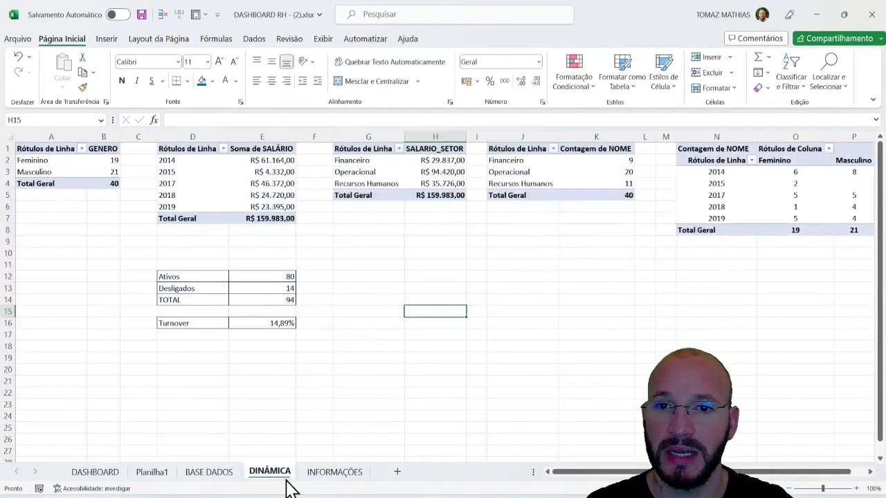
pyautogui.click(93, 172)
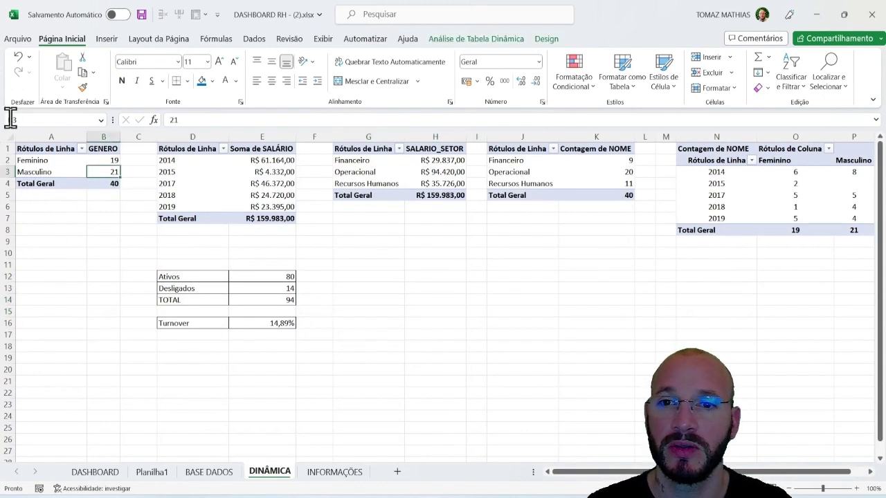
pyautogui.click(450, 40)
pyautogui.click(547, 40)
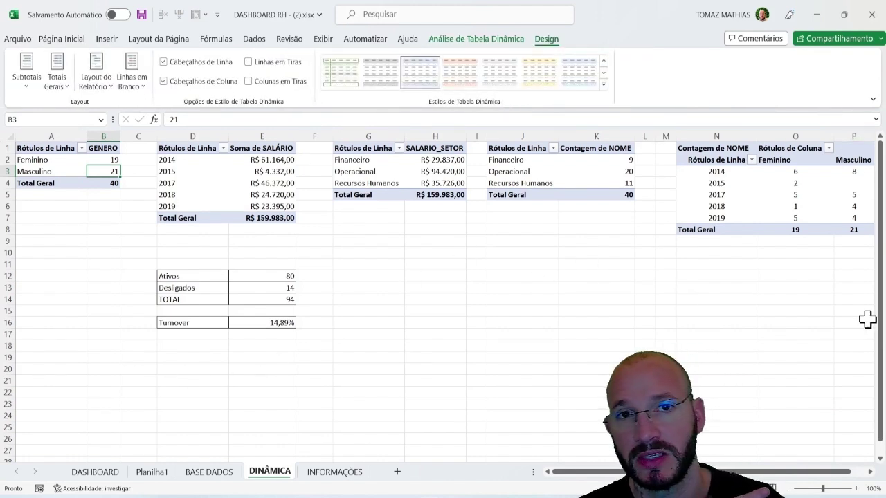
pyautogui.click(52, 229)
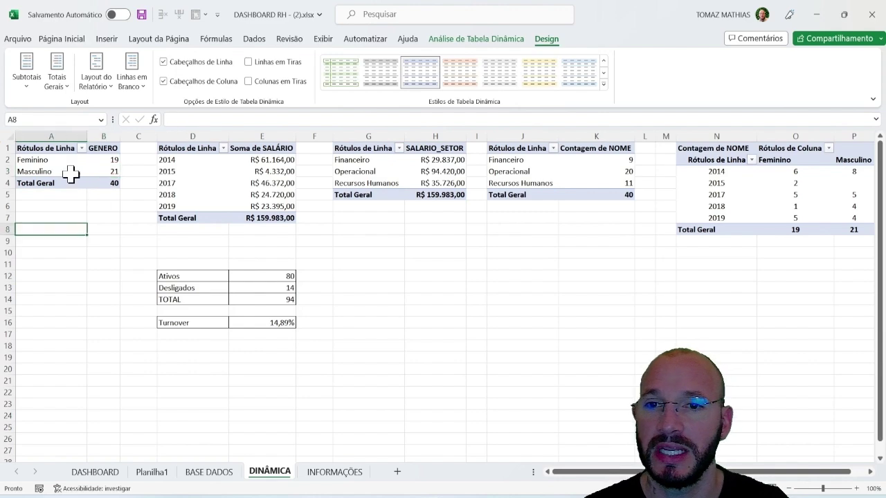
pyautogui.moveTo(54, 171); pyautogui.dragTo(53, 160)
pyautogui.click(457, 40)
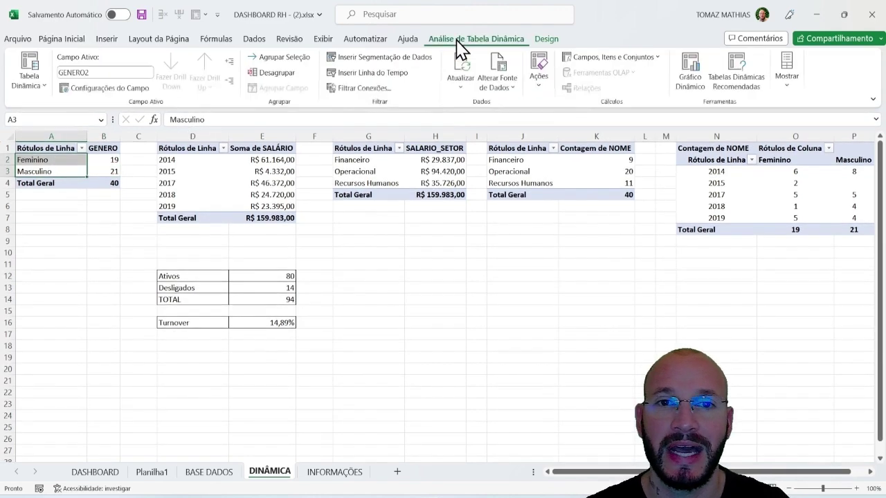
pyautogui.click(786, 83)
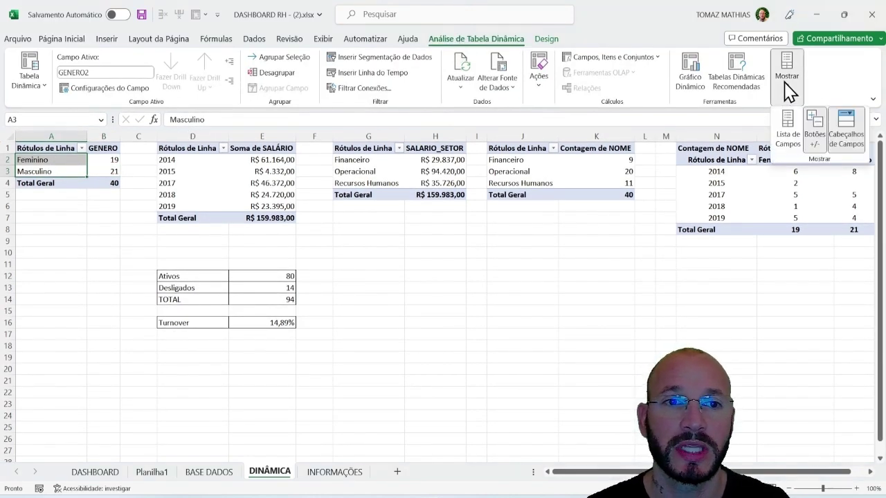
pyautogui.click(786, 133)
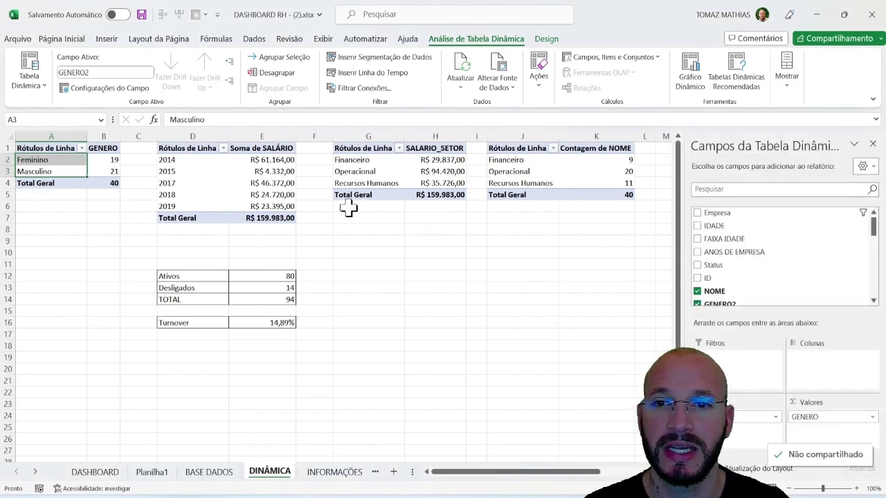
pyautogui.click(280, 183)
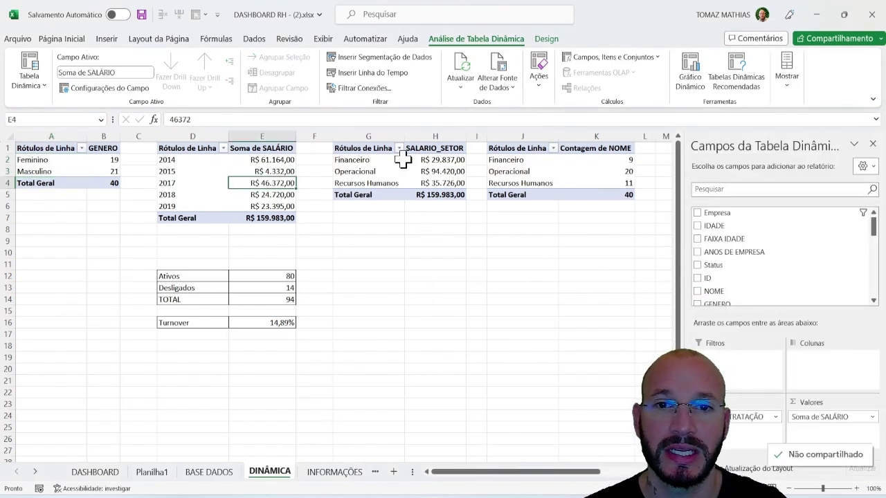
pyautogui.click(434, 171)
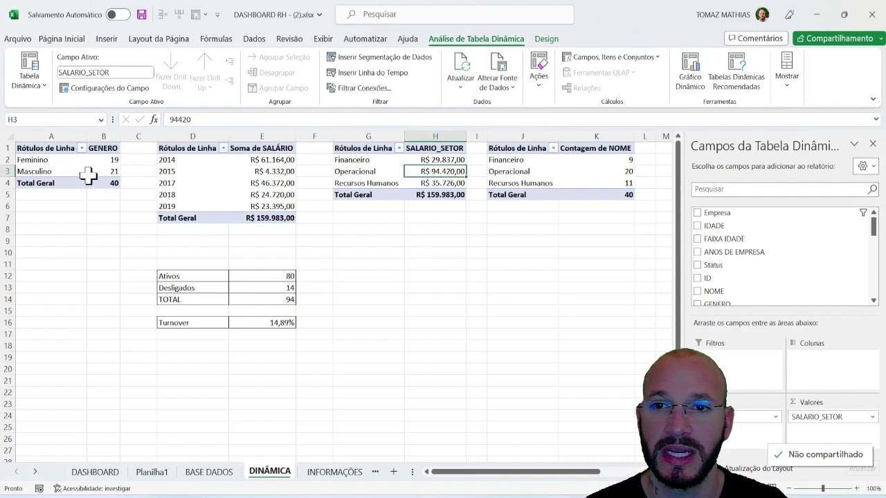
pyautogui.click(68, 160)
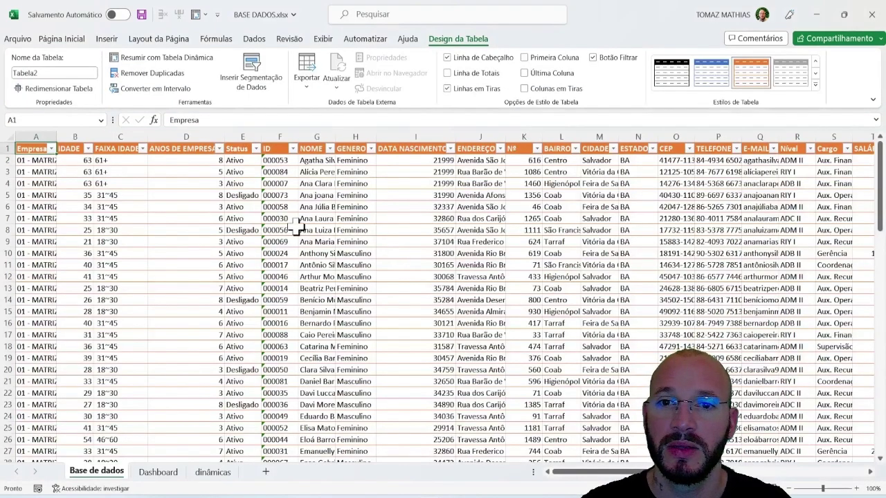
# Create a pivot table from Tabela2 at A1:C6 on the dinâmicas sheet, with GENERO as rows and its count as values
pyautogui.hotkey('ctrl', 'shift', 'End')
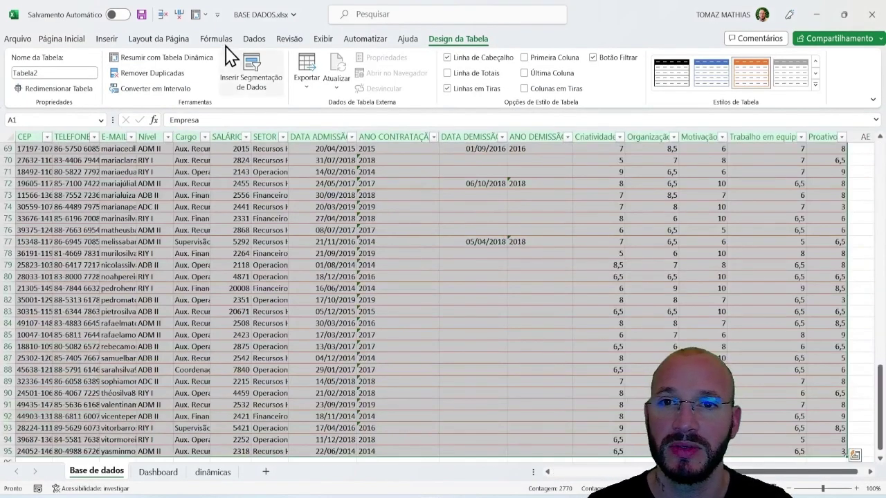
pyautogui.click(106, 40)
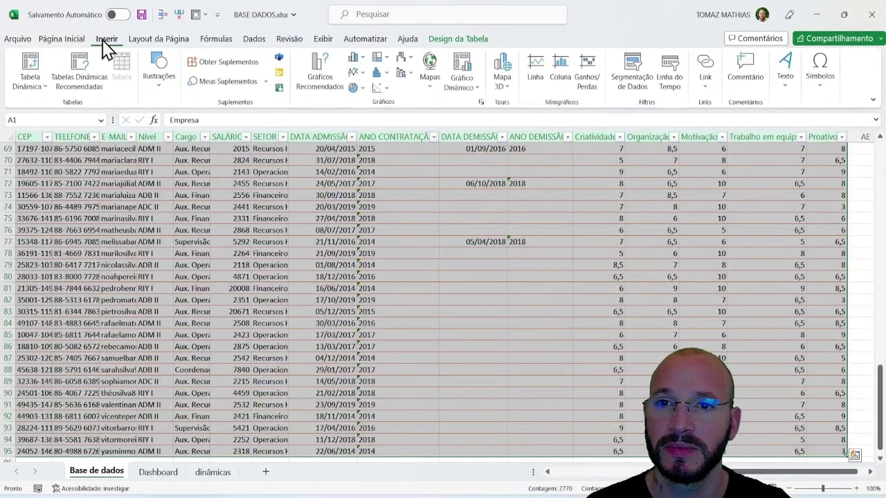
pyautogui.click(32, 69)
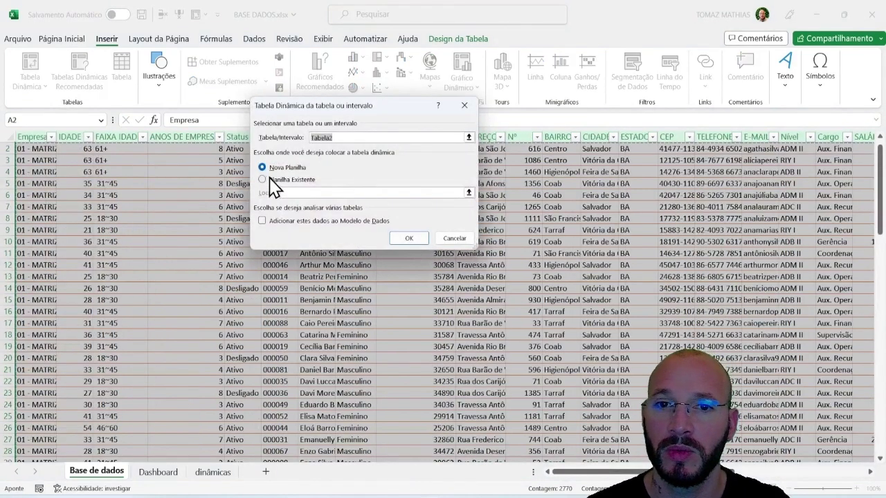
pyautogui.click(262, 179)
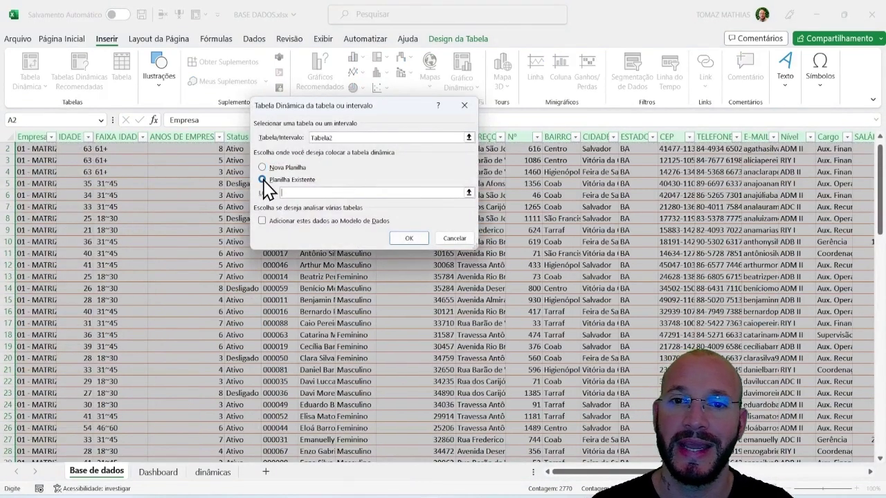
pyautogui.click(469, 193)
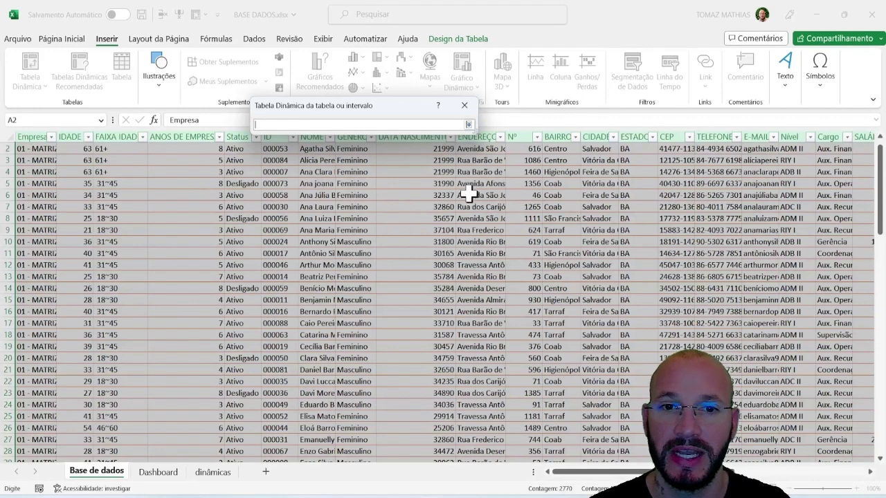
pyautogui.click(213, 472)
pyautogui.moveTo(41, 149); pyautogui.dragTo(105, 205)
pyautogui.press('Return')
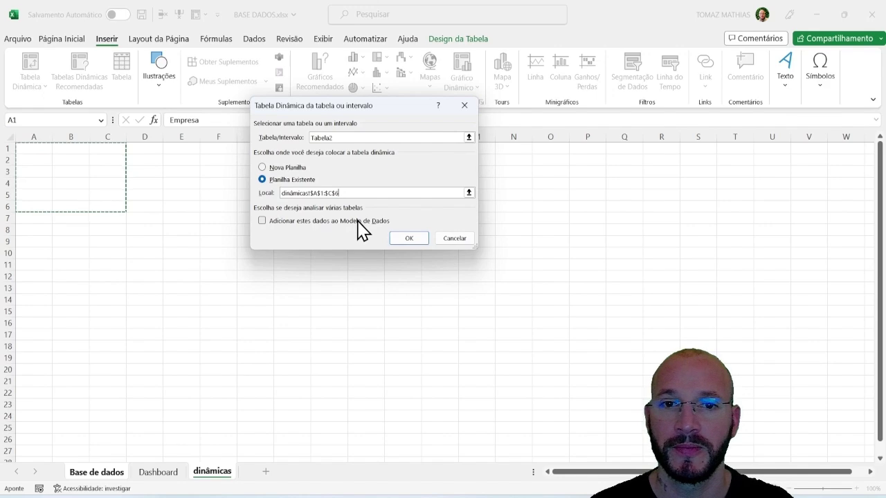
pyautogui.click(408, 240)
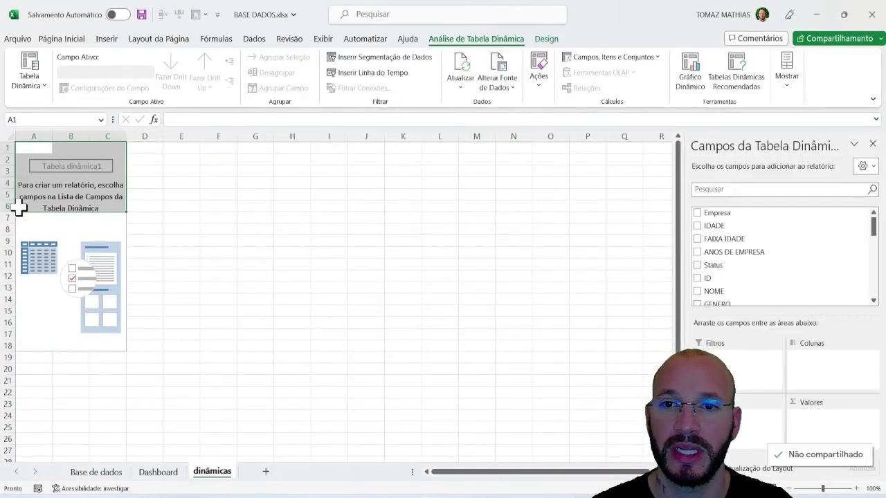
pyautogui.moveTo(721, 300); pyautogui.dragTo(820, 422)
pyautogui.click(707, 303)
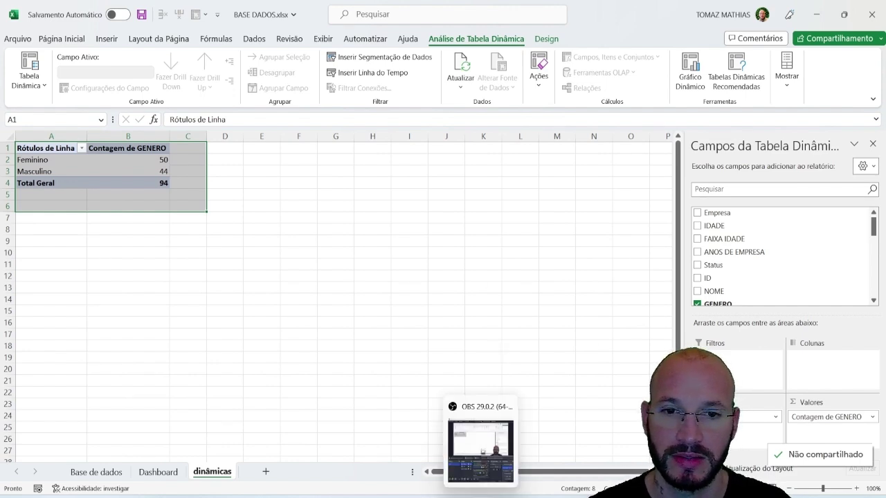
# Examine the gender and salary-by-hiring-year pivot tables on the DINÂMICA sheet of DASHBOARD RH - (2).xlsx
pyautogui.click(104, 159)
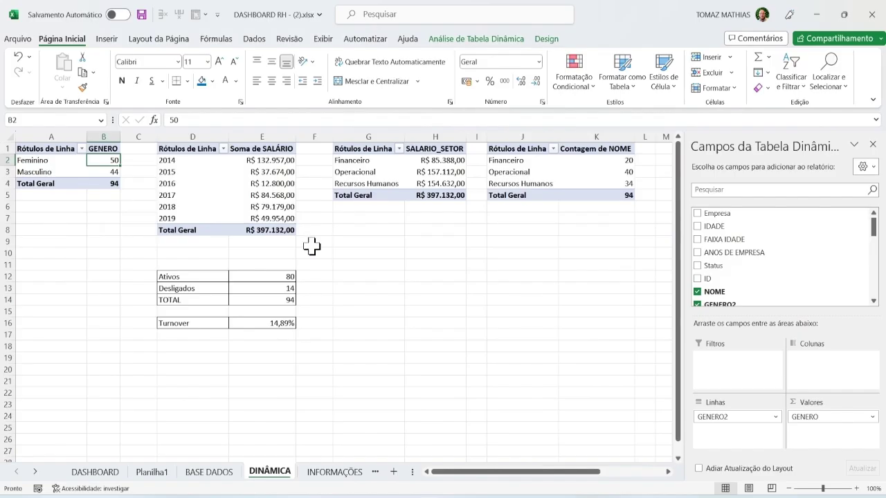
pyautogui.click(214, 182)
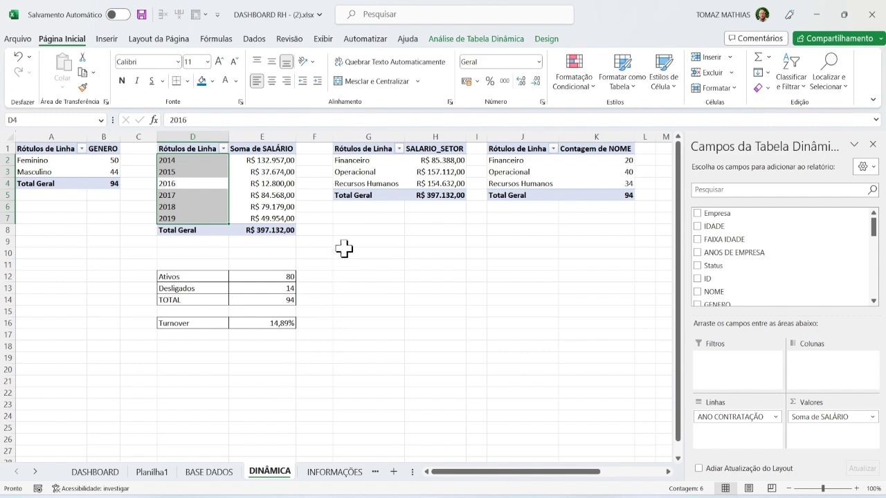
pyautogui.click(365, 240)
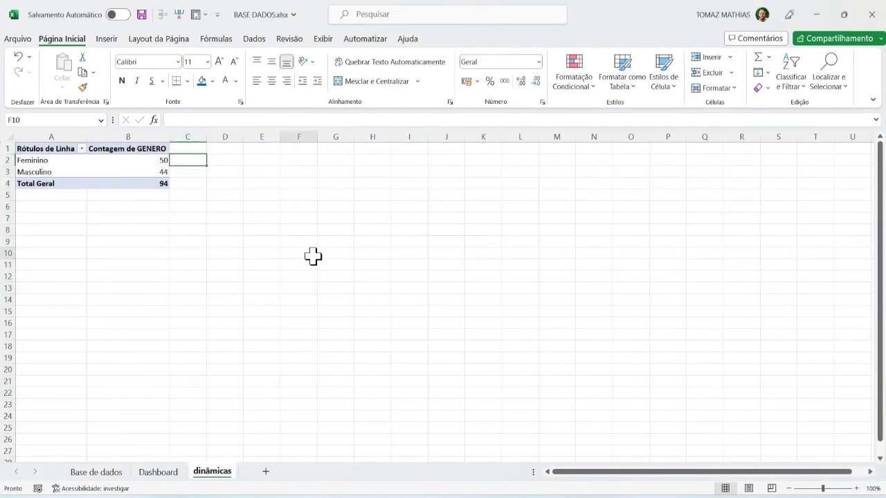
# In BASE DADOS.xlsx, duplicate the gender pivot table from A1:B4 to cell D1 on the dinâmicas sheet
pyautogui.click(142, 160)
pyautogui.moveTo(57, 148); pyautogui.dragTo(129, 182)
pyautogui.hotkey('ctrl', 'c')
pyautogui.click(231, 150)
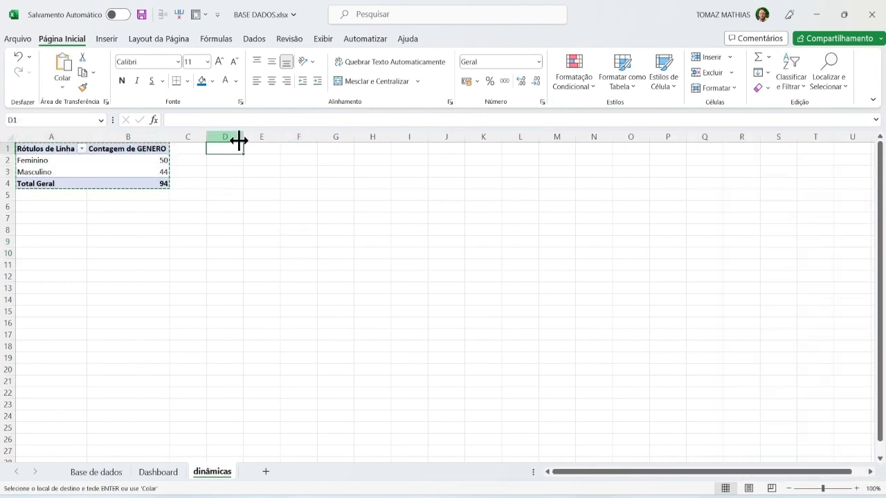
pyautogui.hotkey('ctrl', 'v')
pyautogui.click(372, 183)
pyautogui.click(258, 176)
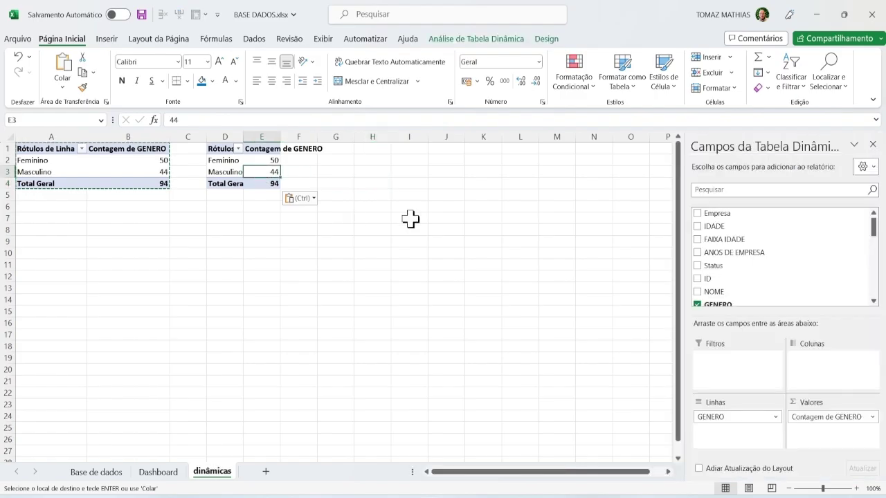
# Change the pivot table at D1 to use ANO CONTRATAÇÃO as rows and the sum of SALÁRIO as values
pyautogui.moveTo(565, 349); pyautogui.dragTo(653, 79)
pyautogui.scroll(-3, 653, 69)
pyautogui.moveTo(591, 116); pyautogui.dragTo(626, 377)
pyautogui.moveTo(755, 349); pyautogui.dragTo(668, 60)
pyautogui.moveTo(598, 21); pyautogui.dragTo(767, 400)
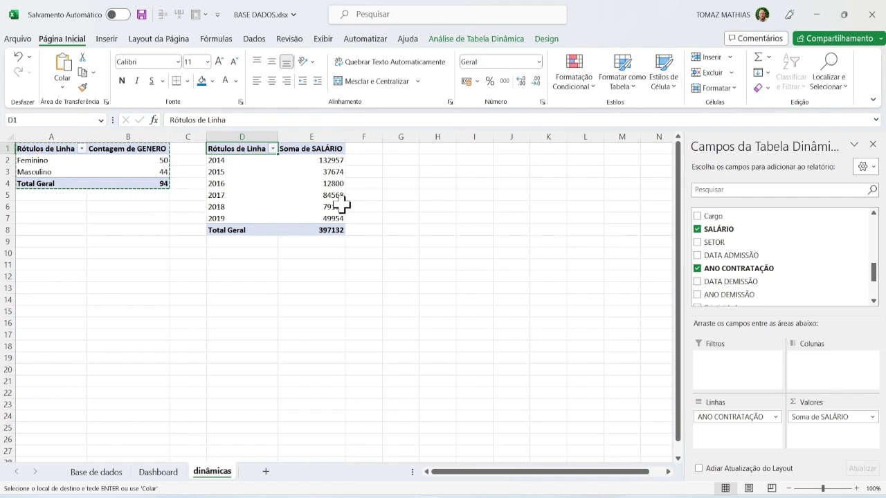
# Format the salary sums in E2:E8, including the grand total, as currency
pyautogui.click(207, 160)
pyautogui.click(228, 217)
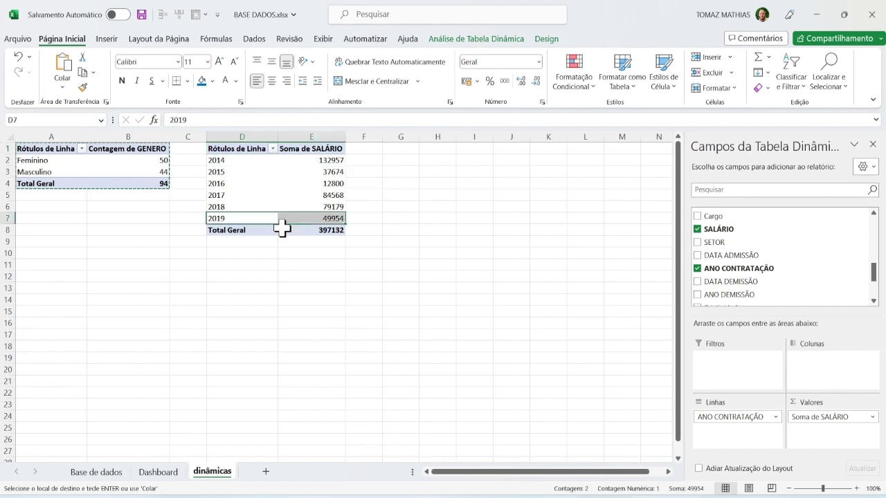
pyautogui.moveTo(326, 154); pyautogui.dragTo(328, 234)
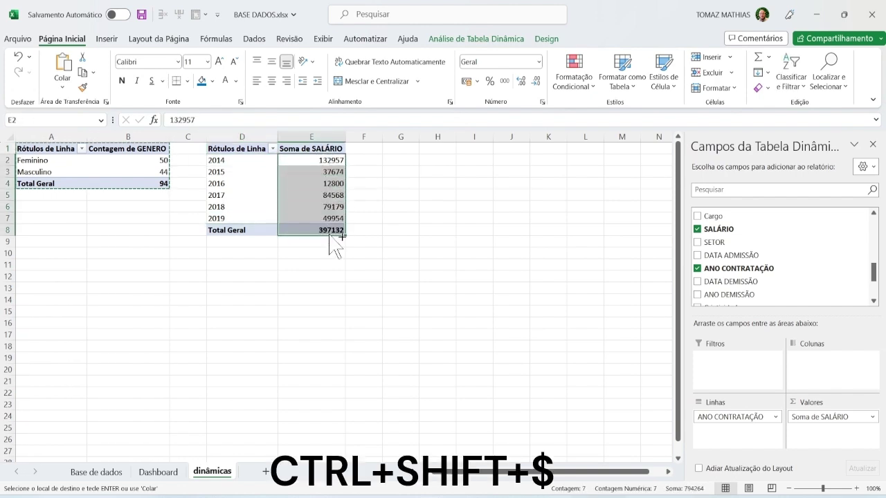
pyautogui.hotkey('ctrl', 'shift', '4')
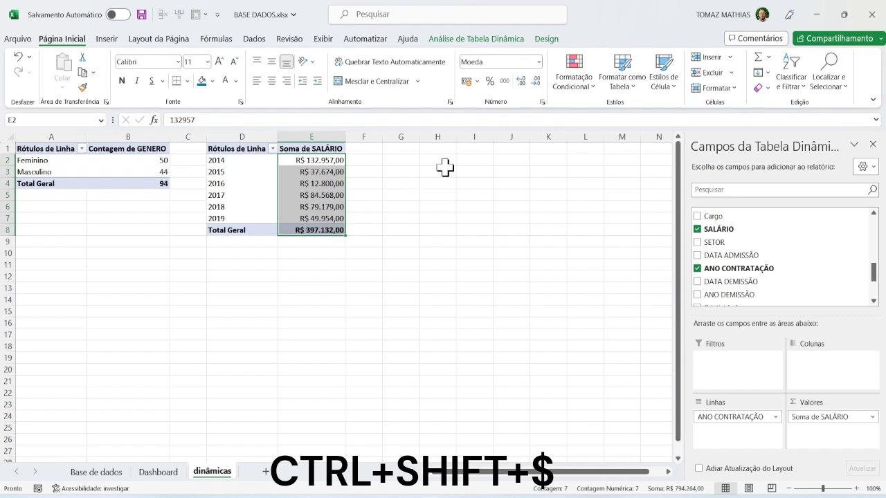
# Duplicate the salary-by-hiring-year pivot table to cell G1
pyautogui.click(426, 209)
pyautogui.click(389, 159)
pyautogui.click(395, 146)
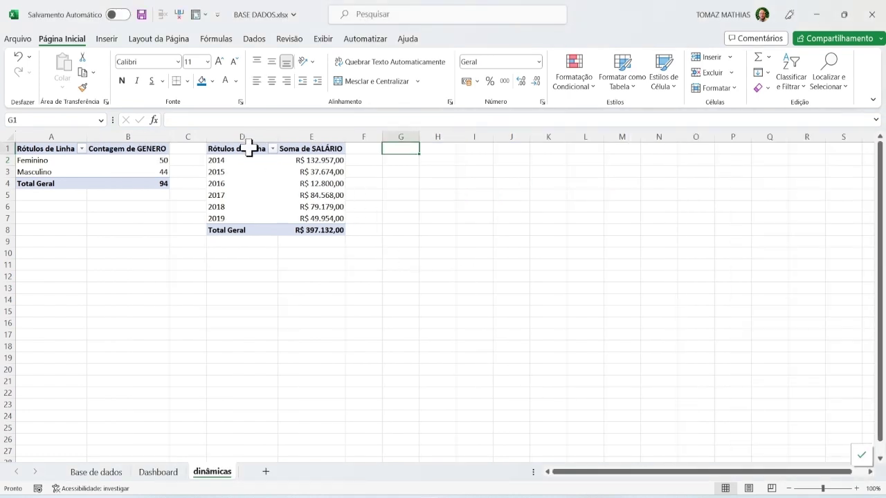
pyautogui.moveTo(248, 147); pyautogui.dragTo(323, 239)
pyautogui.hotkey('ctrl', 'c')
pyautogui.click(400, 149)
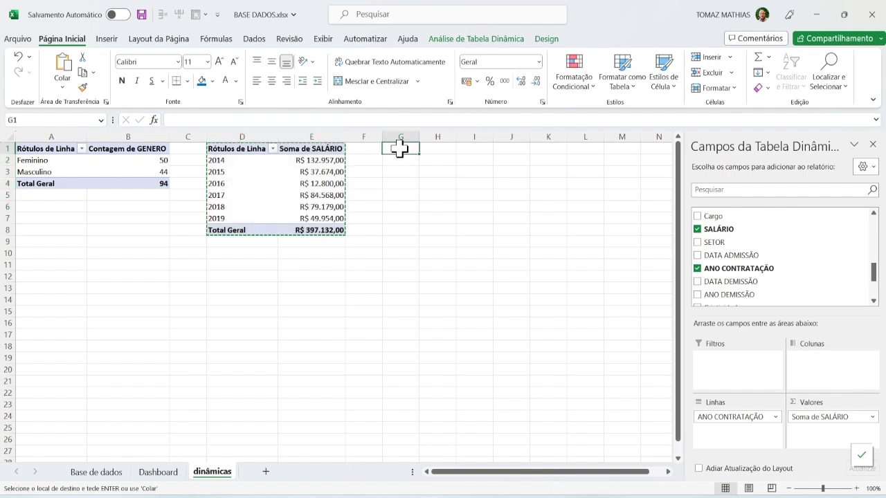
pyautogui.hotkey('ctrl', 'v')
pyautogui.click(408, 183)
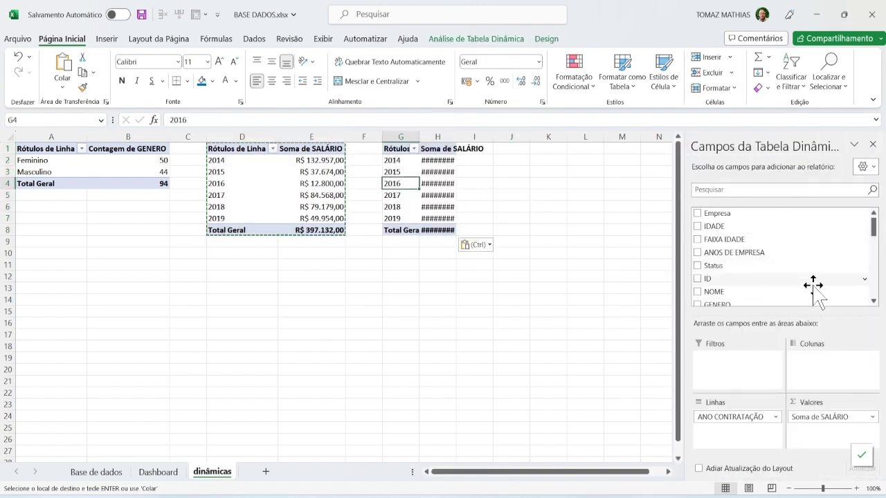
# Replace ANO CONTRATAÇÃO with SETOR as the row field of the pivot table at G1
pyautogui.moveTo(736, 417); pyautogui.dragTo(770, 293)
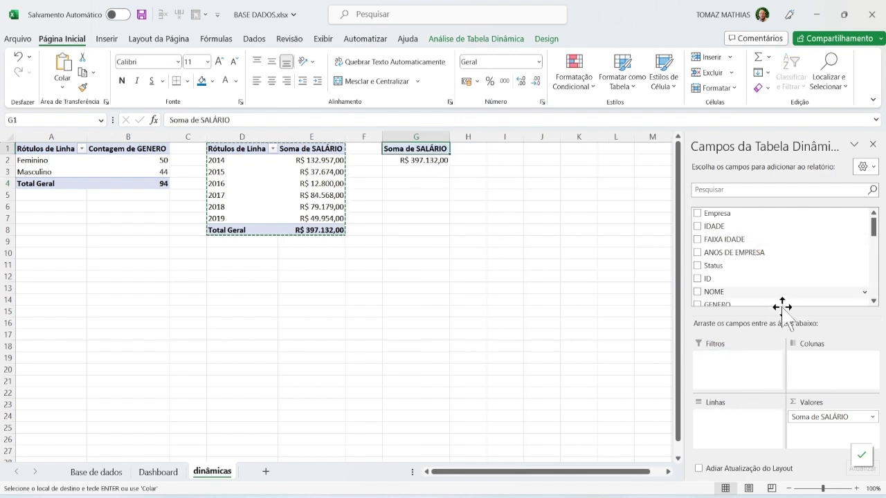
pyautogui.scroll(-5, 702, 279)
pyautogui.click(697, 271)
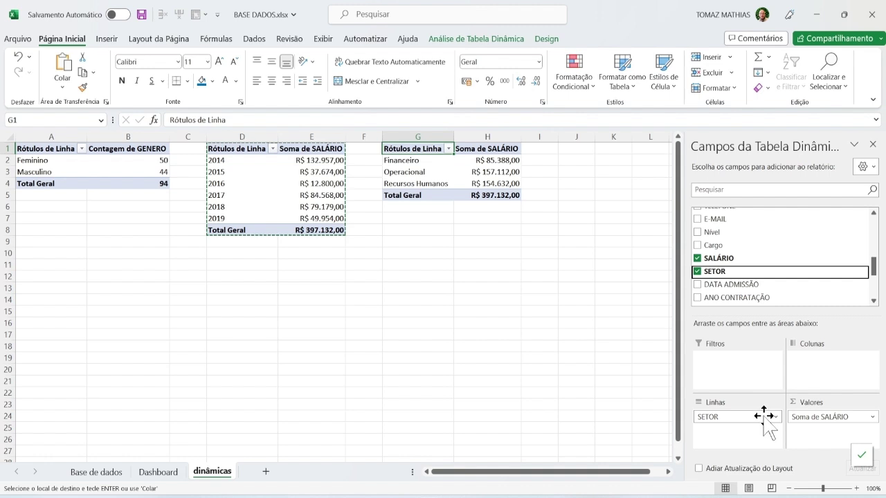
pyautogui.moveTo(422, 161); pyautogui.dragTo(423, 188)
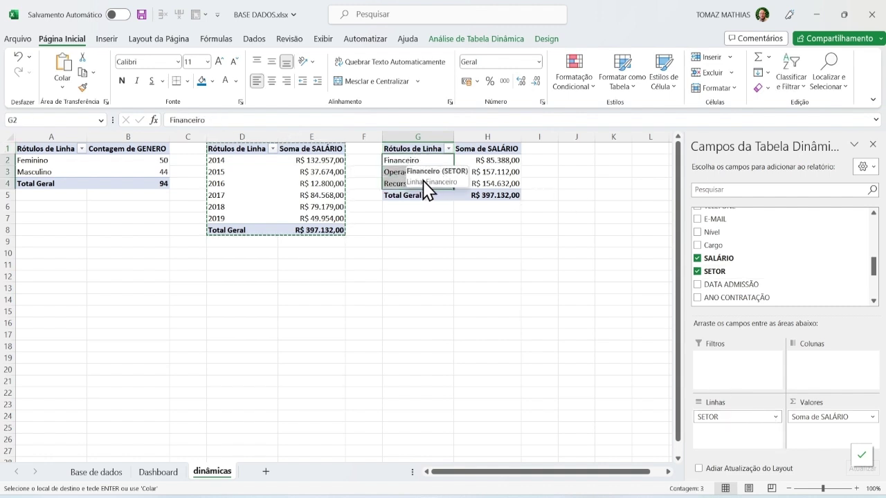
pyautogui.click(491, 160)
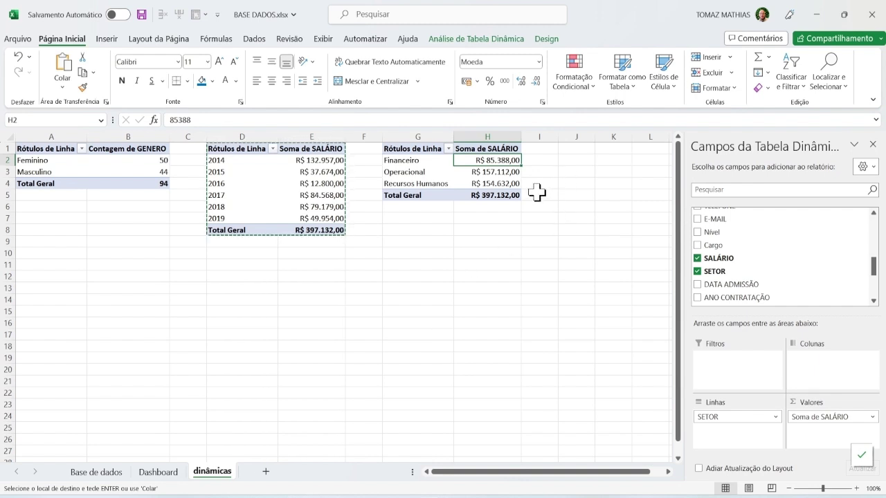
# Examine the fields of the sector headcount pivot table on the DINÂMICA sheet of DASHBOARD RH - (2).xlsx
pyautogui.click(491, 287)
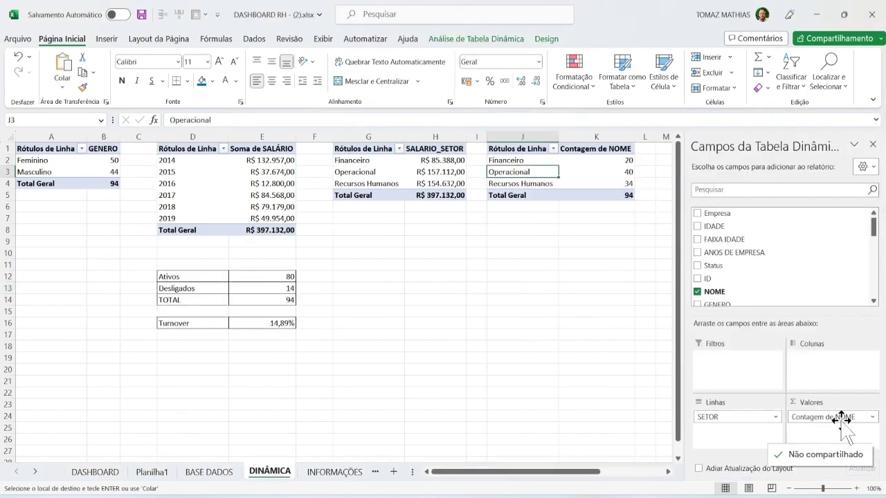
pyautogui.press('Down')
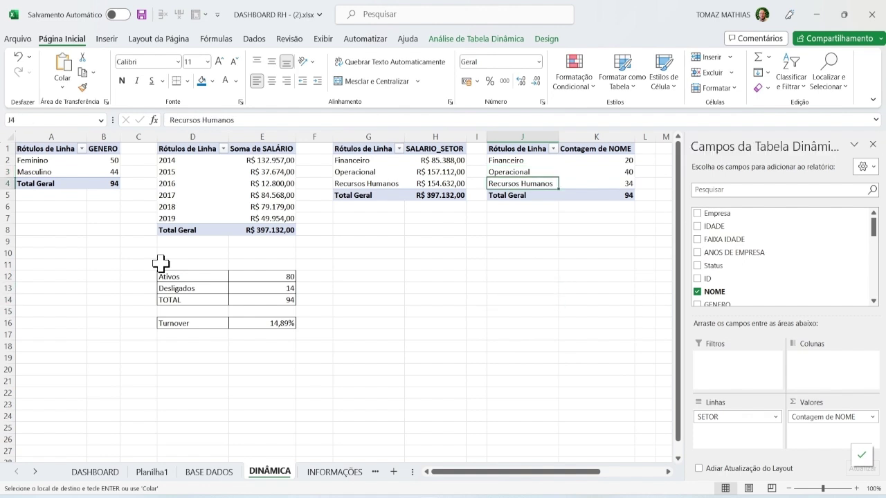
pyautogui.click(530, 250)
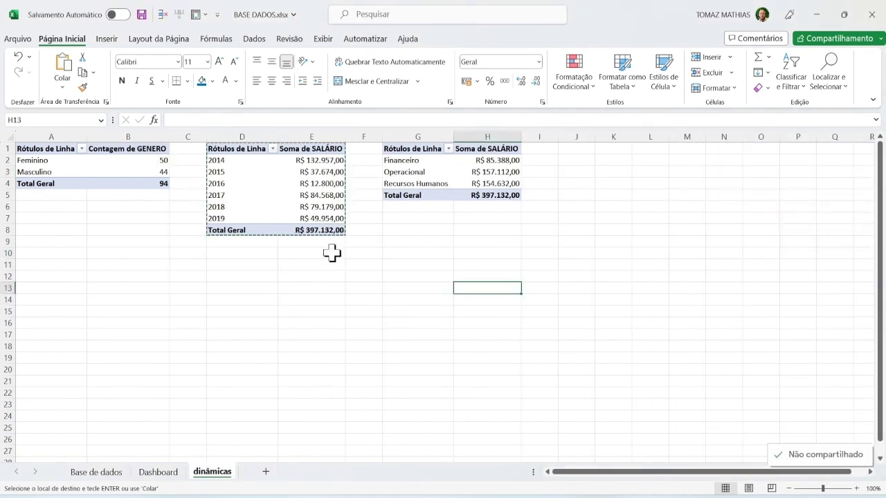
# In BASE DADOS.xlsx, duplicate the salary-by-sector pivot table from G1:H5 to cell G8
pyautogui.moveTo(415, 149); pyautogui.dragTo(484, 194)
pyautogui.hotkey('ctrl', 'c')
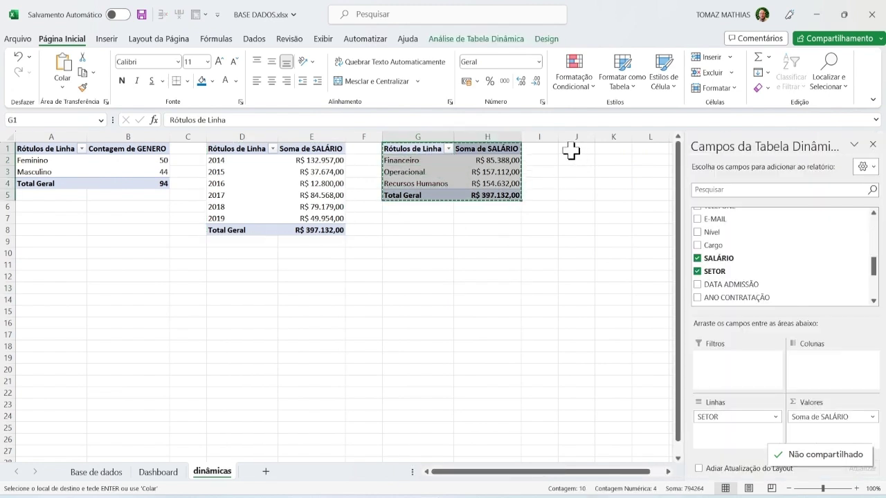
pyautogui.click(421, 234)
pyautogui.hotkey('ctrl', 'v')
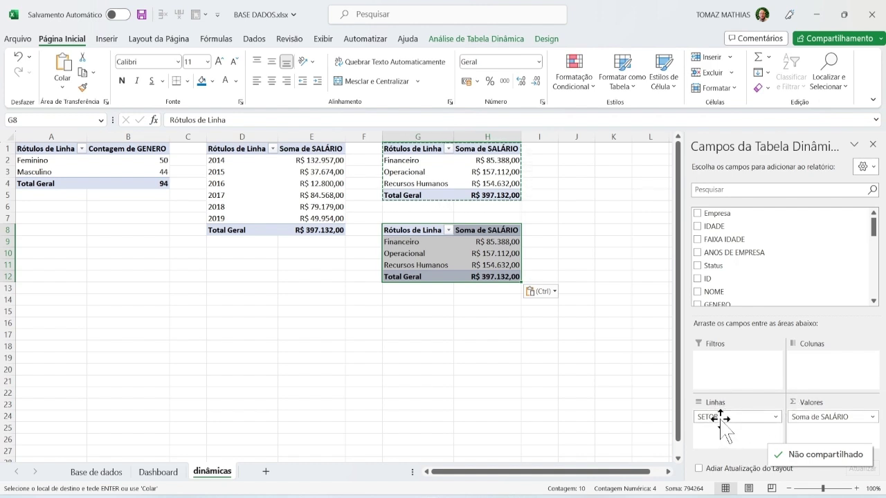
# Replace SALÁRIO with the count of NOME in the pivot table at G8 and format the counts in H9:H12 as Número
pyautogui.moveTo(823, 417); pyautogui.dragTo(750, 247)
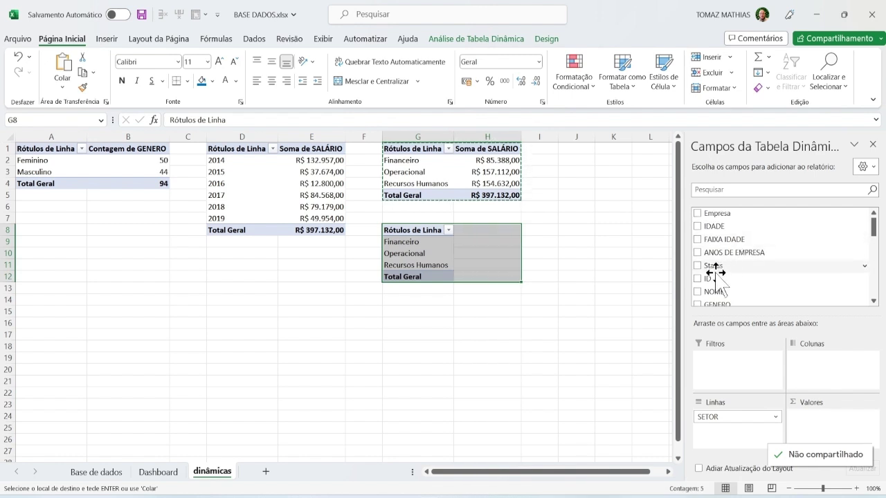
pyautogui.moveTo(718, 292); pyautogui.dragTo(817, 423)
pyautogui.moveTo(508, 247); pyautogui.dragTo(510, 278)
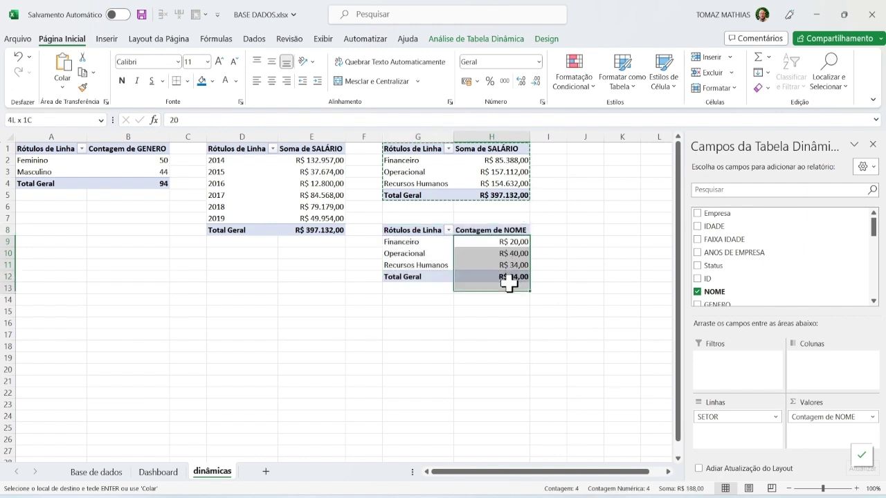
pyautogui.click(538, 61)
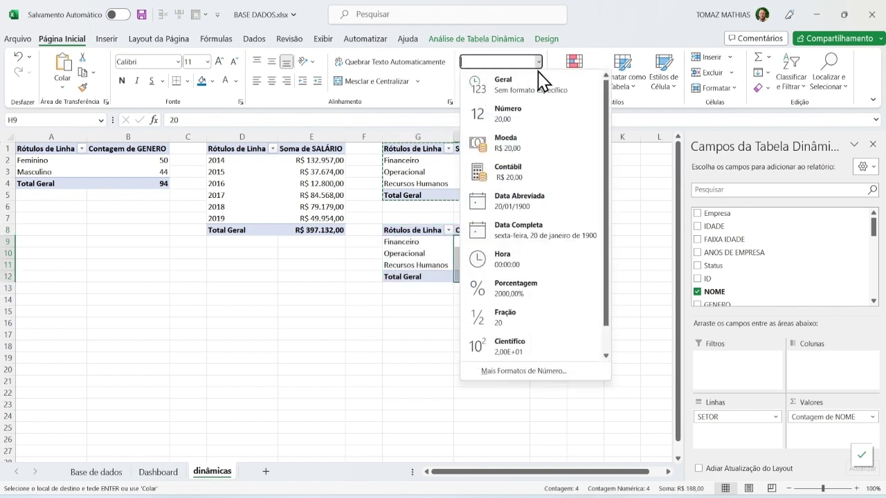
pyautogui.click(509, 113)
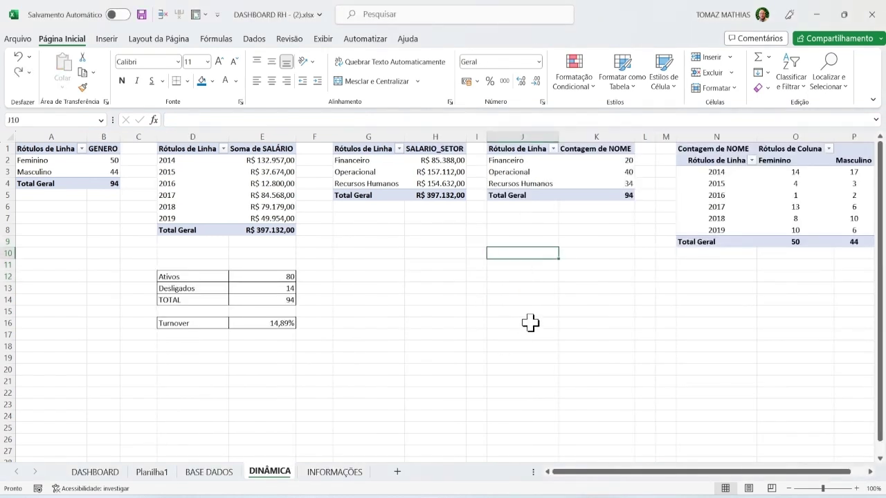
# In DASHBOARD RH - (2).xlsx, examine the fields of the pivot table counting employees by hiring year and gender
pyautogui.click(576, 227)
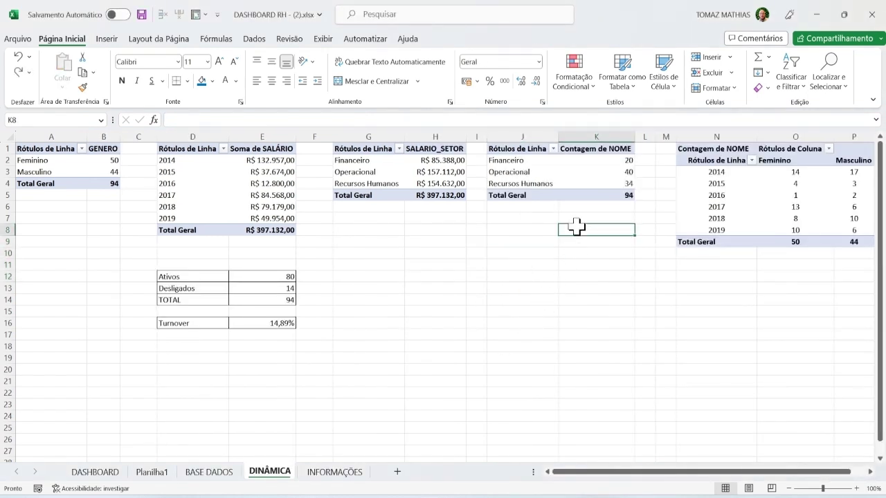
pyautogui.press('Right')
pyautogui.press('Right')
pyautogui.press('Right')
pyautogui.press('Right')
pyautogui.press('Right')
pyautogui.press('Right')
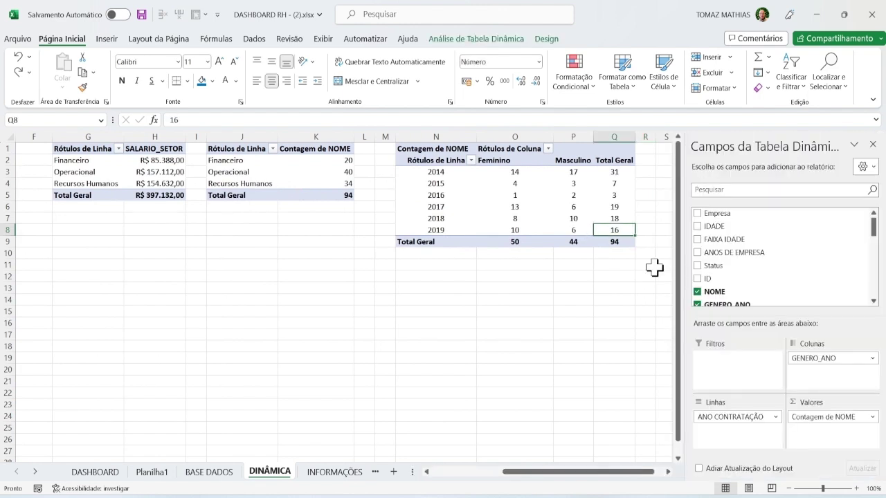
# Compare the hiring-year and gender pivot table on the DINÂMICA sheet with the Empregados por Gênero/Ano chart on the DASHBOARD sheet
pyautogui.click(469, 185)
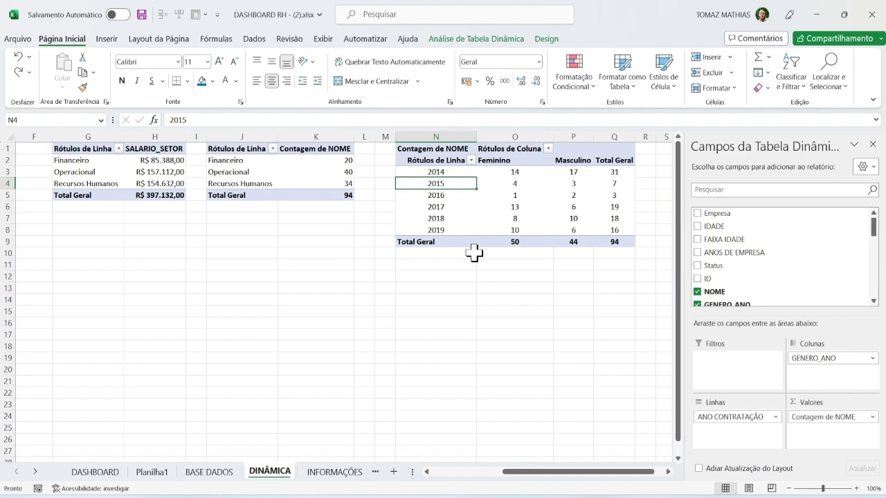
pyautogui.hotkey('alt', 'Tab')
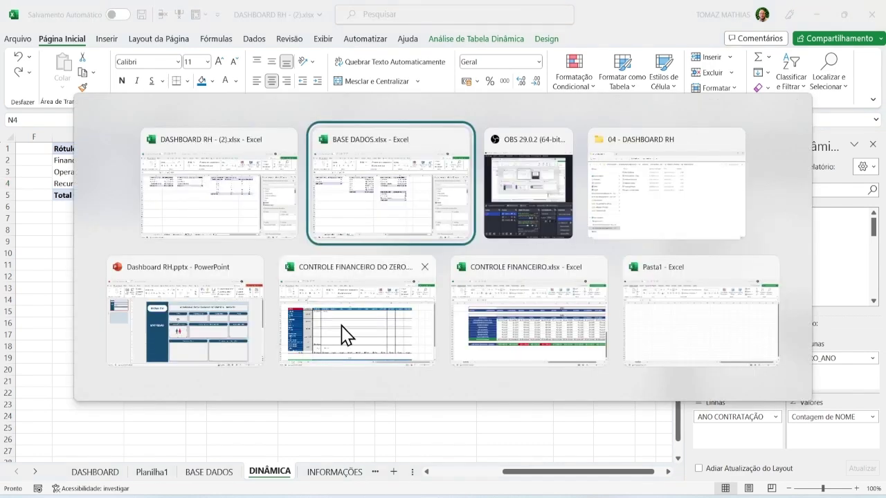
pyautogui.click(436, 323)
pyautogui.moveTo(586, 206); pyautogui.dragTo(617, 243)
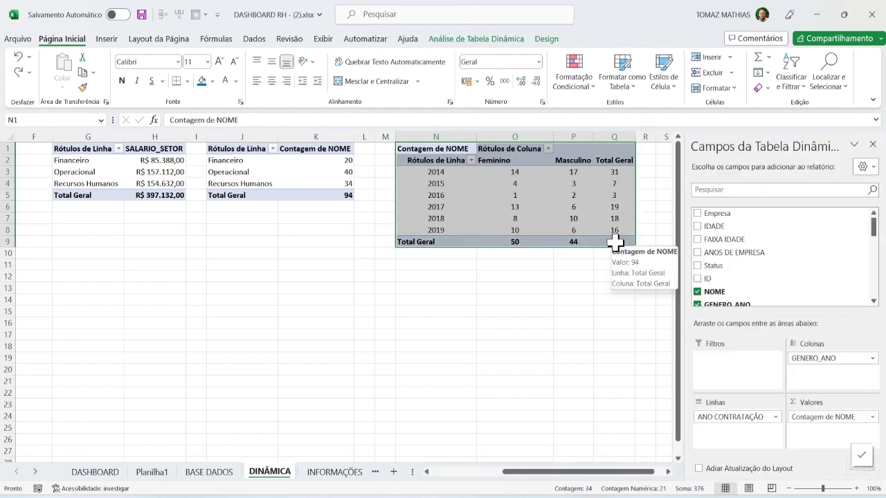
pyautogui.click(266, 323)
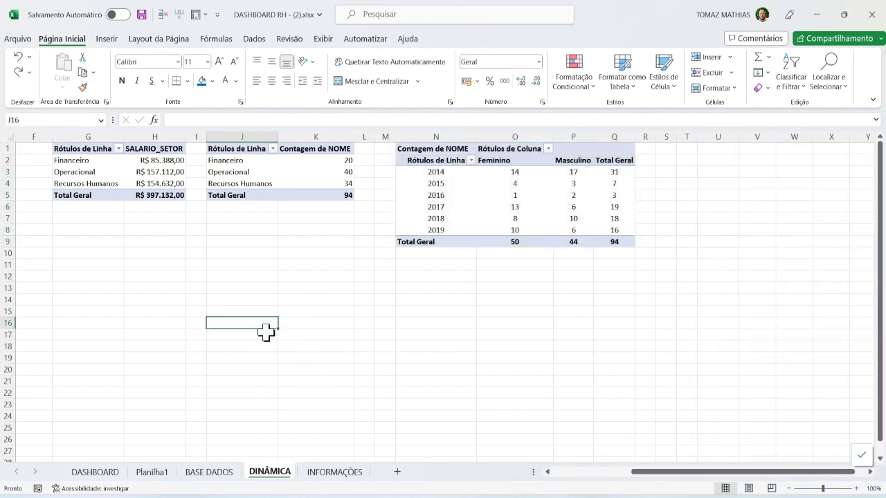
pyautogui.click(108, 473)
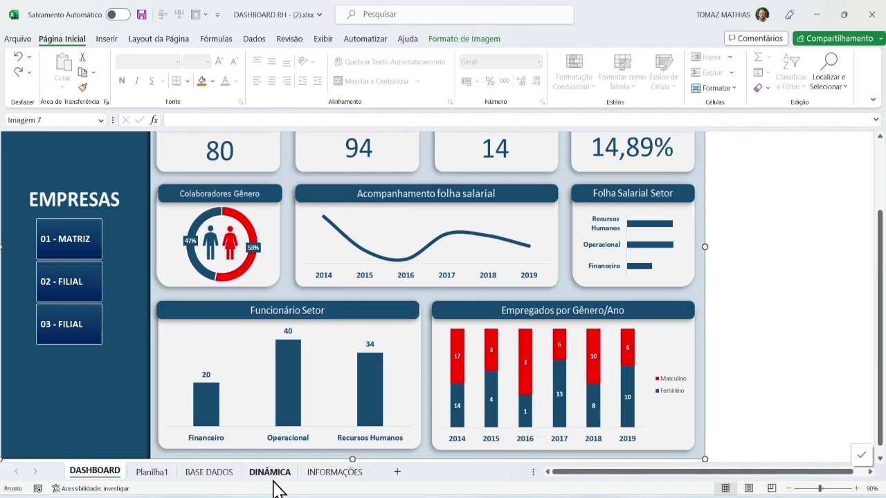
pyautogui.click(270, 472)
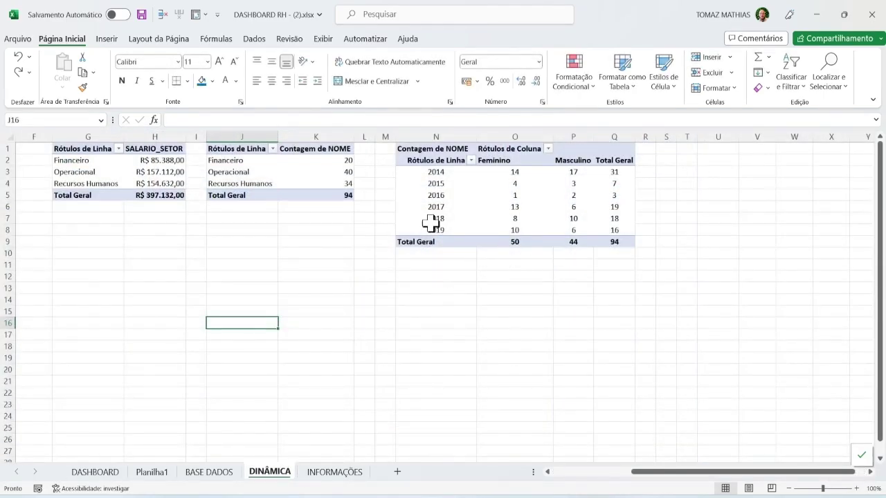
pyautogui.click(435, 195)
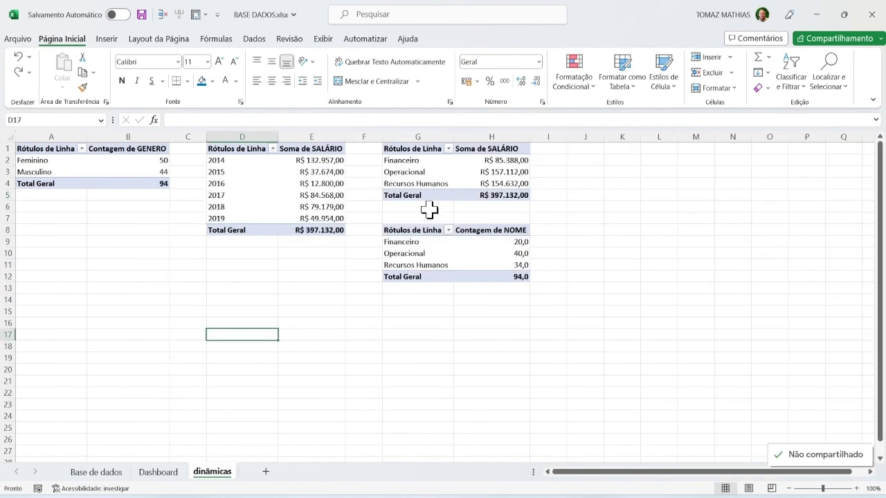
# In BASE DADOS.xlsx, duplicate the sector headcount pivot table from G8:H12 to cell J1
pyautogui.moveTo(398, 228); pyautogui.dragTo(510, 277)
pyautogui.hotkey('ctrl', 'c')
pyautogui.click(403, 308)
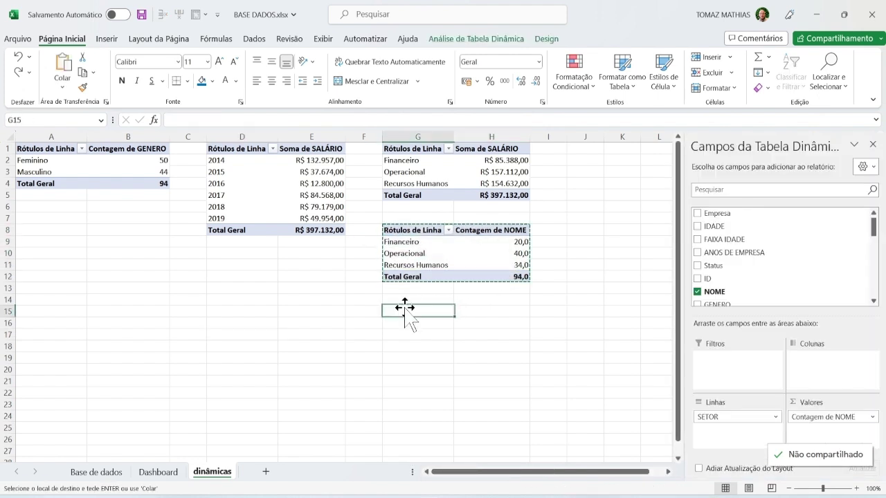
pyautogui.click(584, 148)
pyautogui.hotkey('ctrl', 'v')
pyautogui.click(619, 170)
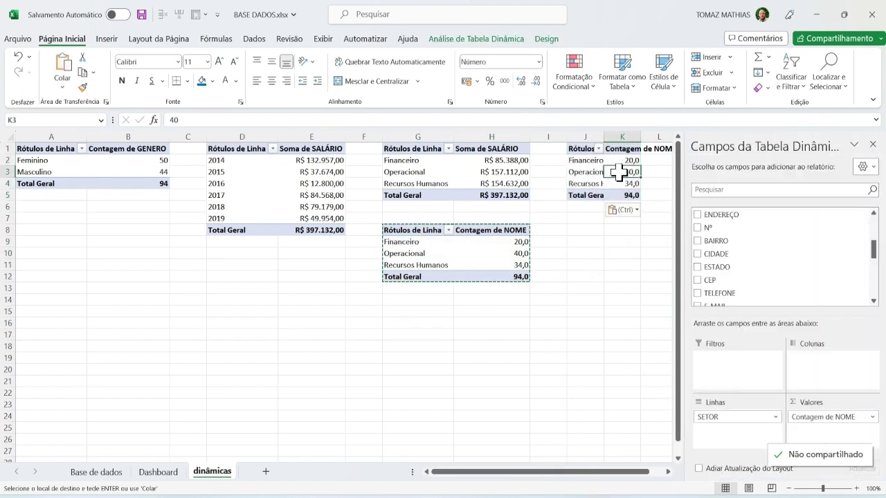
pyautogui.press('Right')
pyautogui.press('Right')
pyautogui.press('Right')
pyautogui.press('Right')
pyautogui.press('Left')
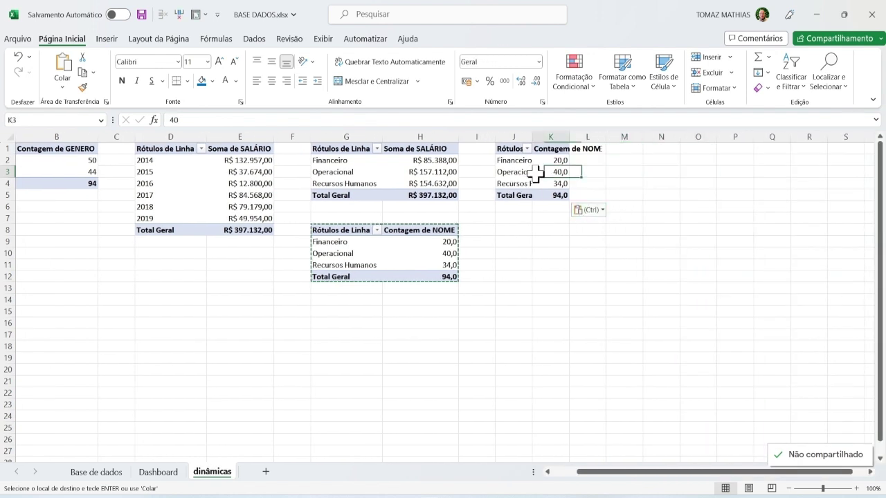
# Replace SETOR with ANO CONTRATAÇÃO as the row field of the pivot table at J1
pyautogui.click(536, 172)
pyautogui.moveTo(732, 419); pyautogui.dragTo(758, 280)
pyautogui.scroll(-6, 755, 270)
pyautogui.scroll(1, 768, 269)
pyautogui.moveTo(708, 221); pyautogui.dragTo(705, 433)
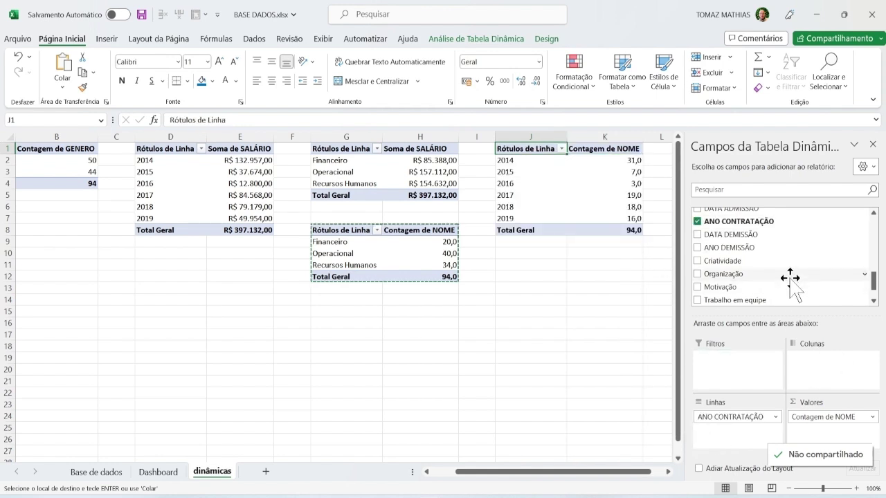
# Add GENERO as the column field of the pivot table at J1
pyautogui.scroll(3, 789, 270)
pyautogui.scroll(2, 781, 260)
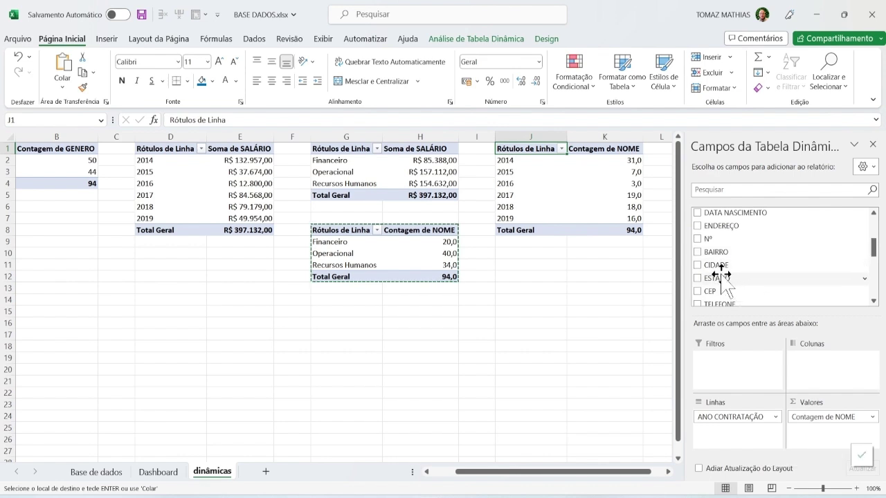
pyautogui.scroll(2, 768, 256)
pyautogui.moveTo(703, 256); pyautogui.dragTo(812, 373)
pyautogui.click(612, 205)
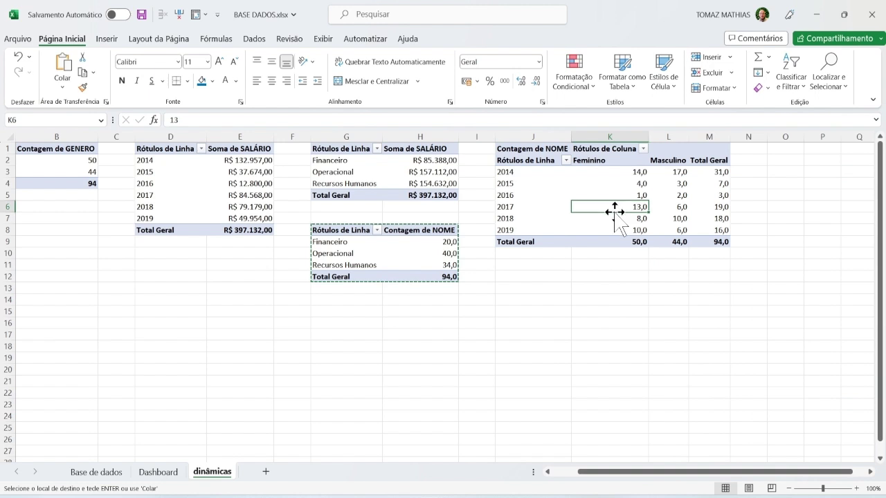
# Remove the decimal places from the counts in K3:M9 and from those in the sector headcount pivot table at G8
pyautogui.click(579, 290)
pyautogui.click(594, 243)
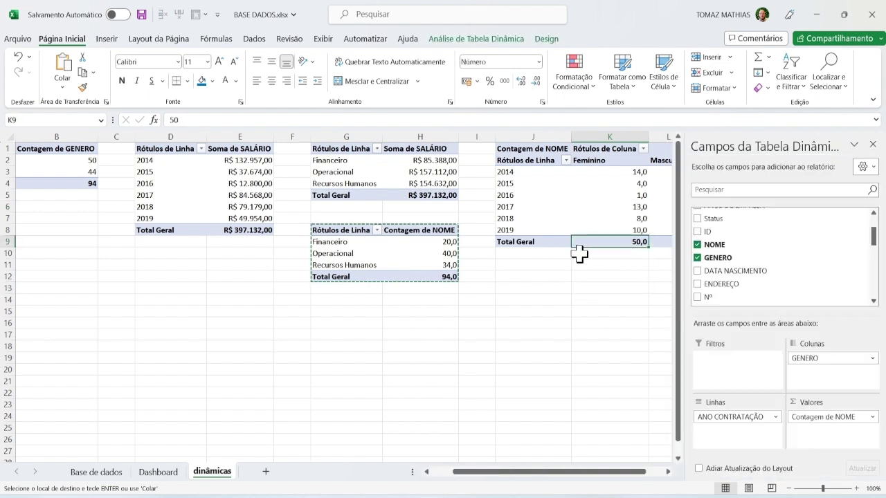
pyautogui.press('Down')
pyautogui.press('Down')
pyautogui.press('Down')
pyautogui.press('Up')
pyautogui.press('Up')
pyautogui.press('Right')
pyautogui.press('Right')
pyautogui.press('Right')
pyautogui.press('Right')
pyautogui.press('Right')
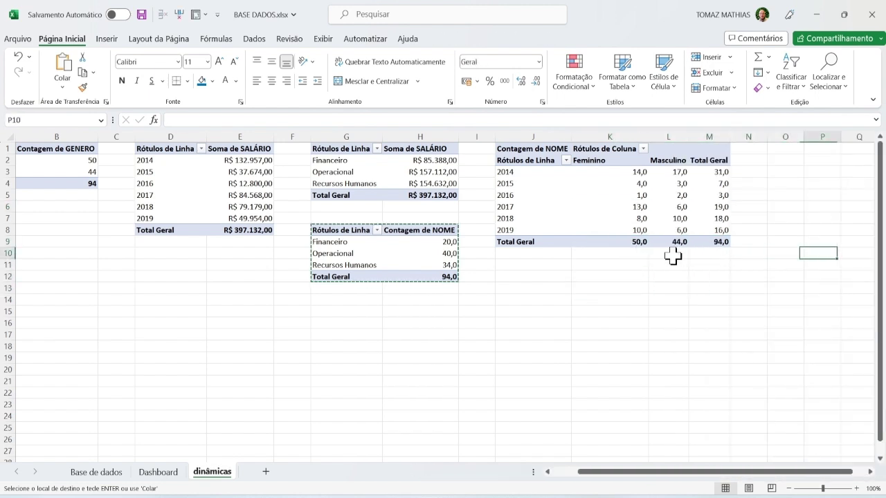
pyautogui.hscroll(1, 668, 255)
pyautogui.moveTo(530, 172); pyautogui.dragTo(632, 241)
pyautogui.click(535, 81)
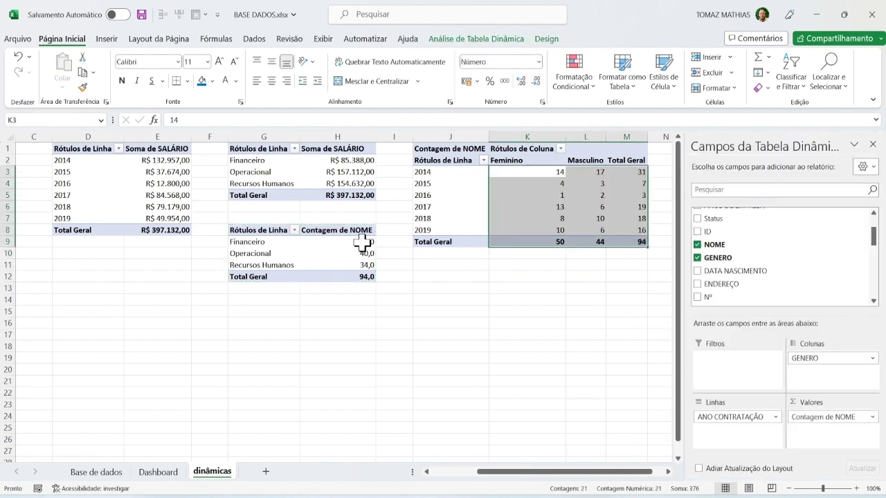
pyautogui.moveTo(364, 241); pyautogui.dragTo(361, 267)
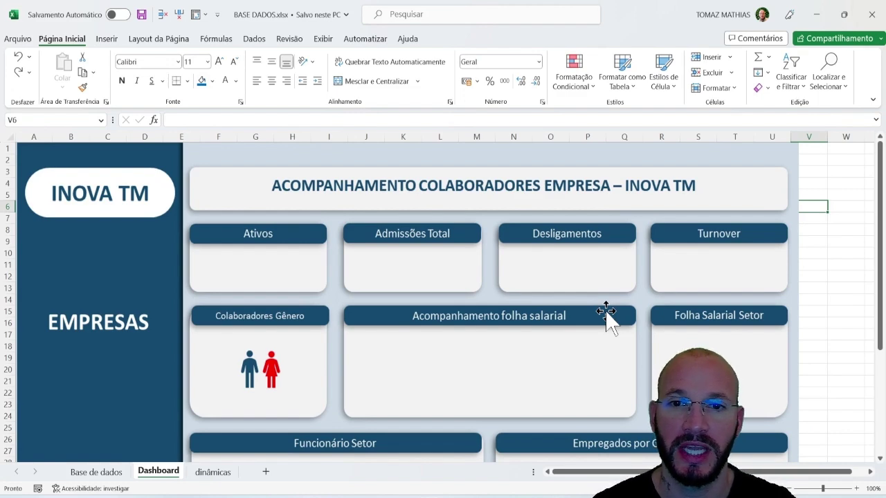
# On the dinâmicas sheet, enter the labels Ativo, Desligado and Total in D13:D15 and Turnover in D17
pyautogui.click(210, 473)
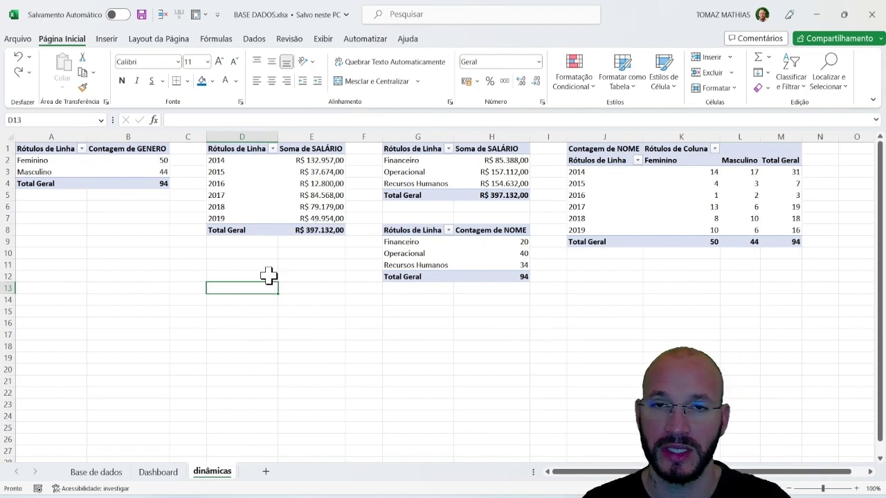
pyautogui.write('aTIVO')
pyautogui.press('Escape')
pyautogui.write('Ativo')
pyautogui.press('Return')
pyautogui.write('Desligado')
pyautogui.press('Return')
pyautogui.write('Total')
pyautogui.press('Return')
pyautogui.press('Return')
pyautogui.write('Turnover')
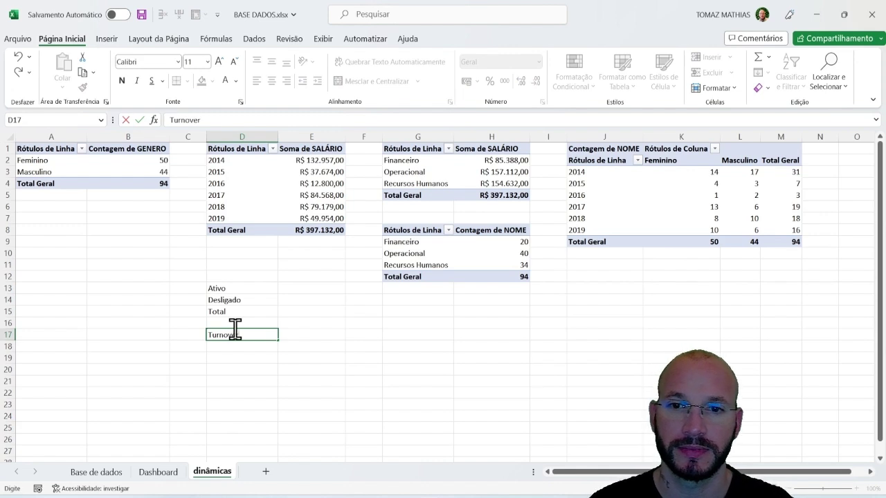
pyautogui.press('Return')
# Count the active employees in E13 with =CONT.SE('Base de dados'!$E:$E;"Ativo")
pyautogui.click(301, 334)
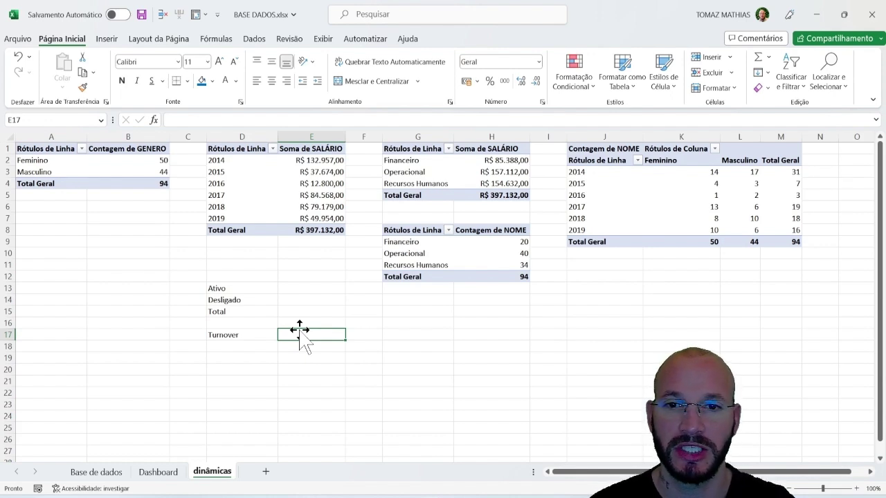
pyautogui.press('Up')
pyautogui.press('Up')
pyautogui.press('Up')
pyautogui.press('Up')
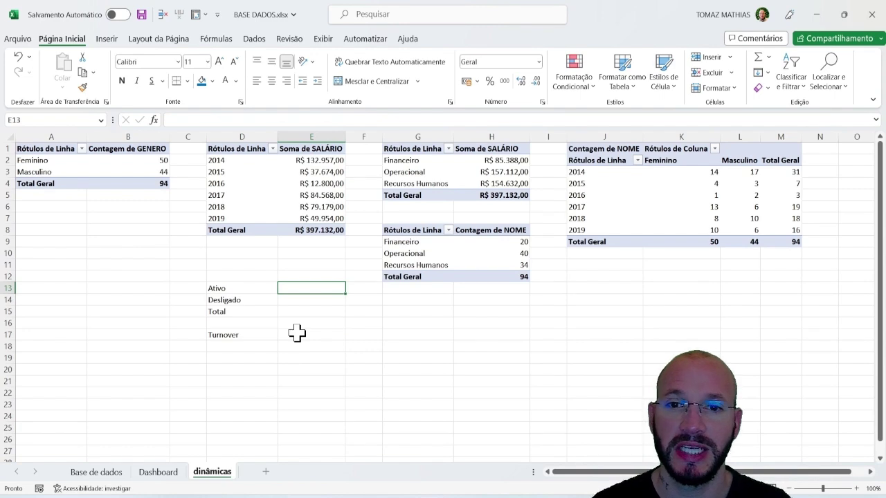
pyautogui.write('=cont.se')
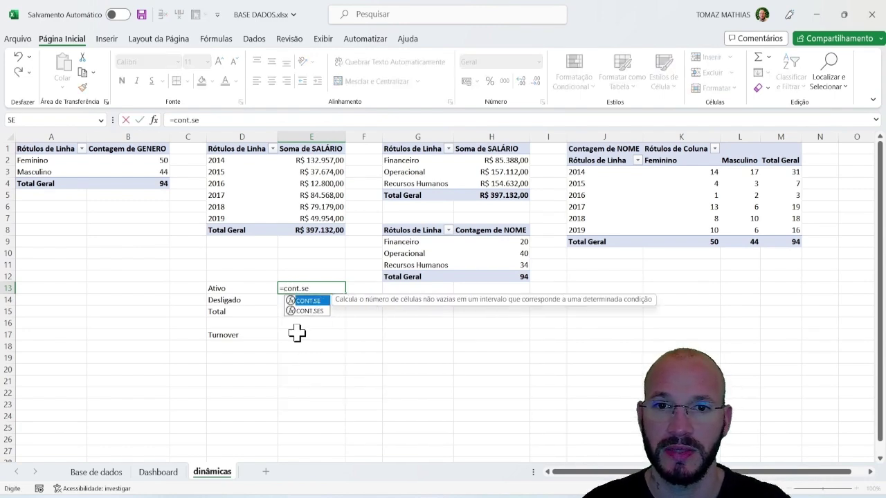
pyautogui.press('Tab')
pyautogui.click(97, 472)
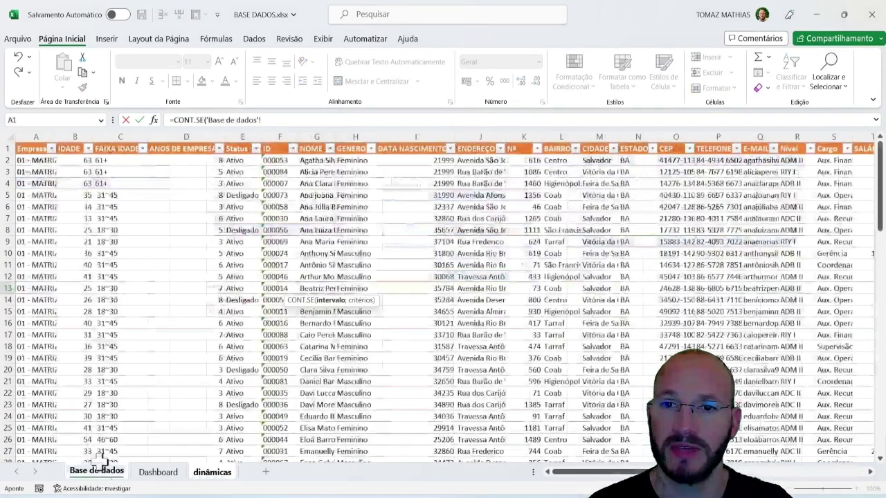
pyautogui.click(240, 137)
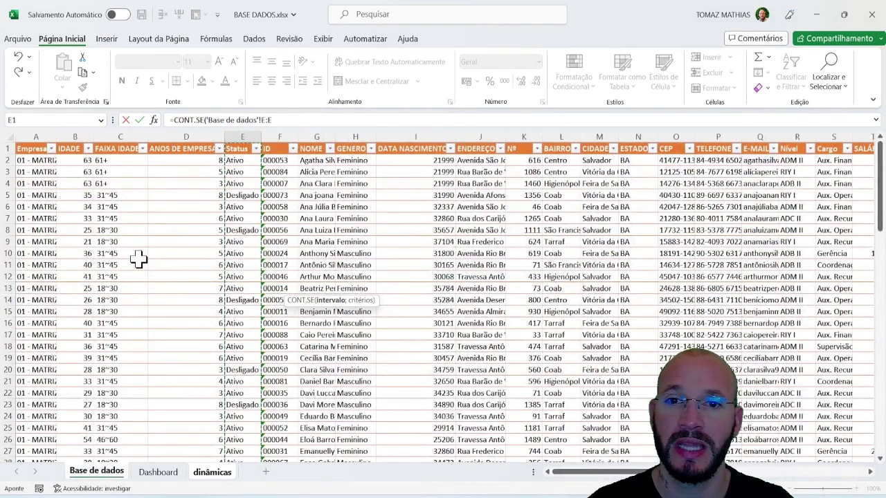
pyautogui.press('F4')
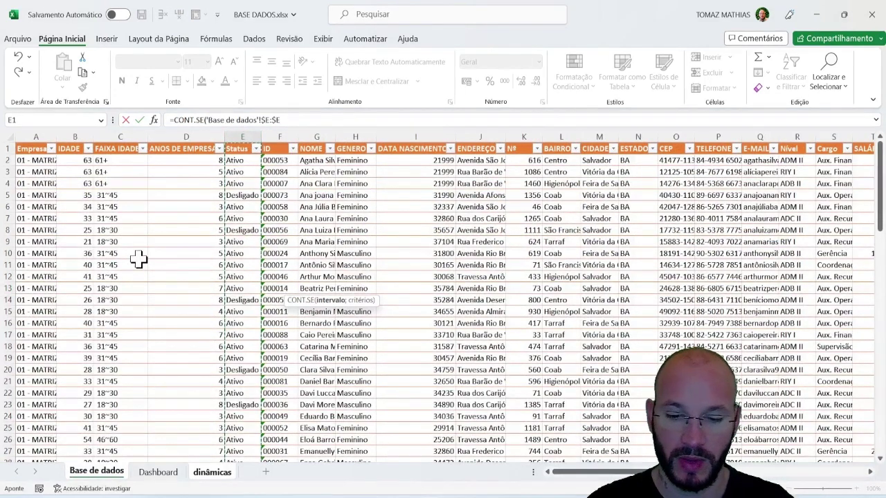
pyautogui.write(';"')
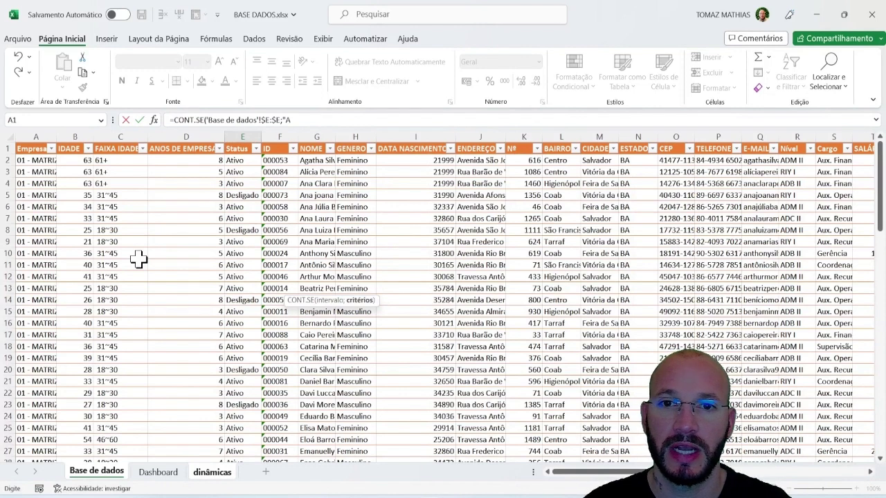
pyautogui.write('Ativo"')
pyautogui.press('Return')
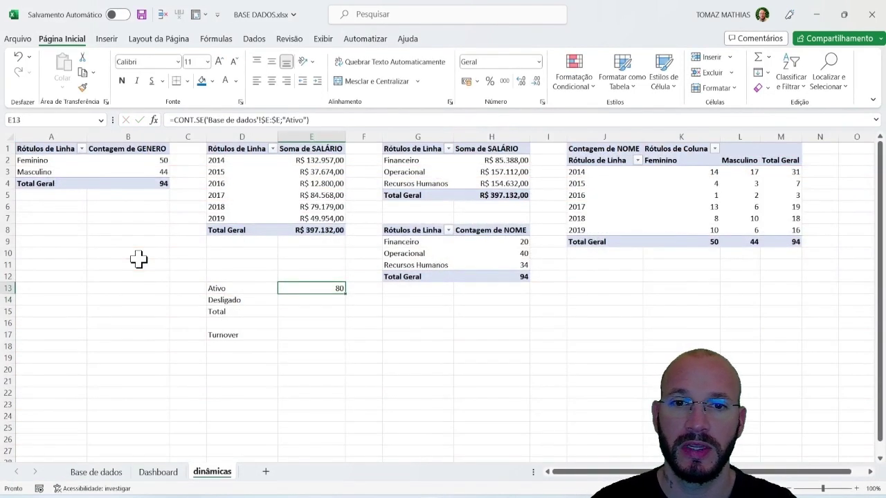
# Copy the CONT.SE formula from E13 to E14 and change its criterion to "Desligado"
pyautogui.hotkey('ctrl', 'c')
pyautogui.press('Down')
pyautogui.hotkey('ctrl', 'v')
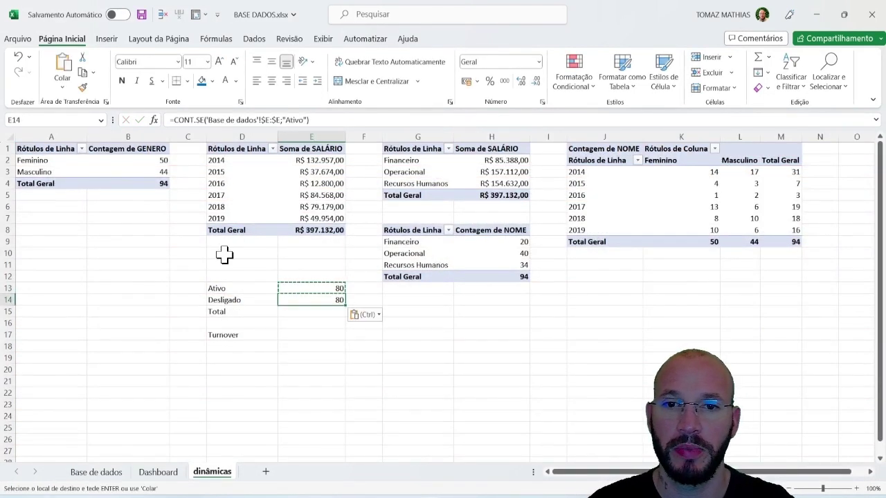
pyautogui.doubleClick(298, 120)
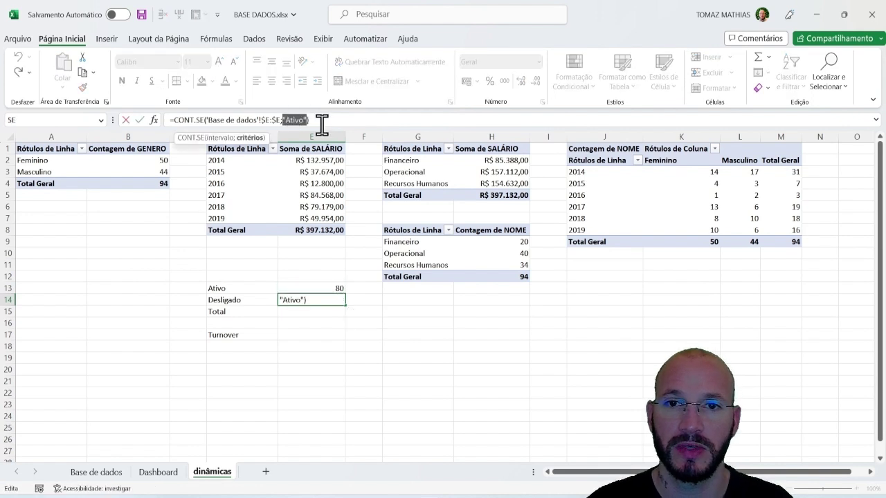
pyautogui.write('Desligado')
pyautogui.press('Return')
pyautogui.press('Up')
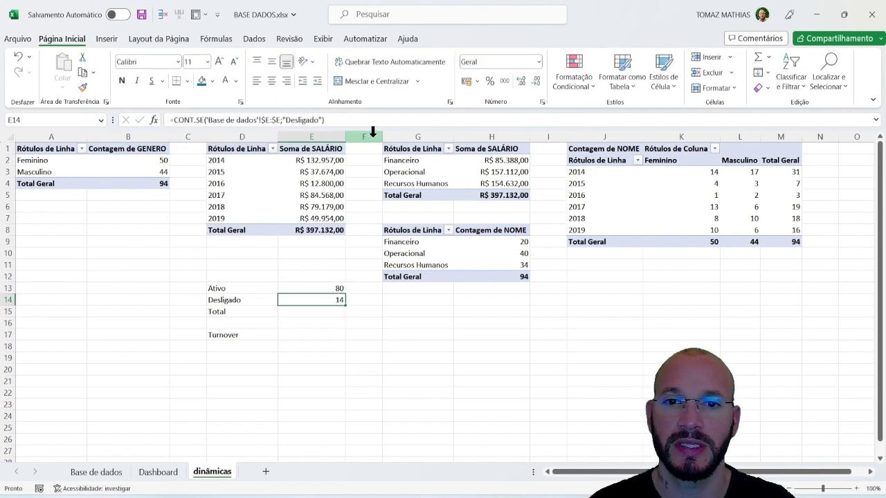
# Sum the Ativo and Desligado counts in E15
pyautogui.click(310, 312)
pyautogui.hotkey('alt', '=')
pyautogui.press('Return')
pyautogui.press('Up')
# Calculate the turnover in E17 with =E14/E15 and format it as a percentage with two decimals
pyautogui.click(286, 333)
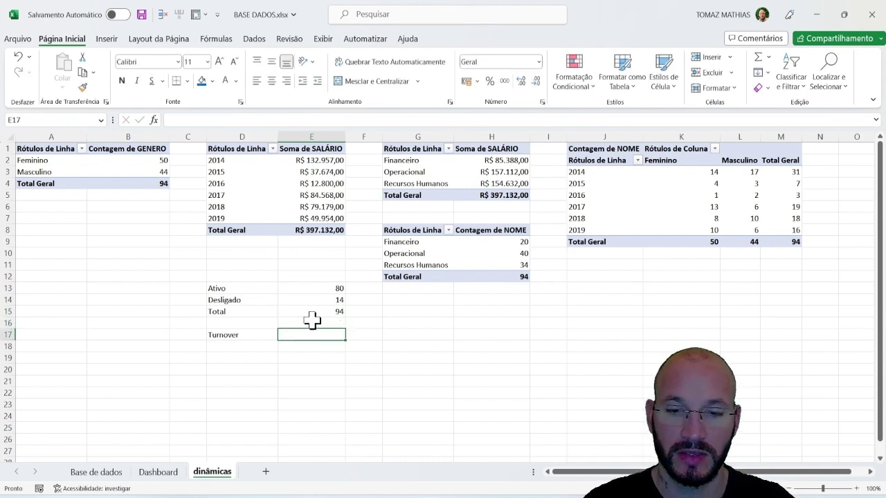
pyautogui.write('=')
pyautogui.click(337, 303)
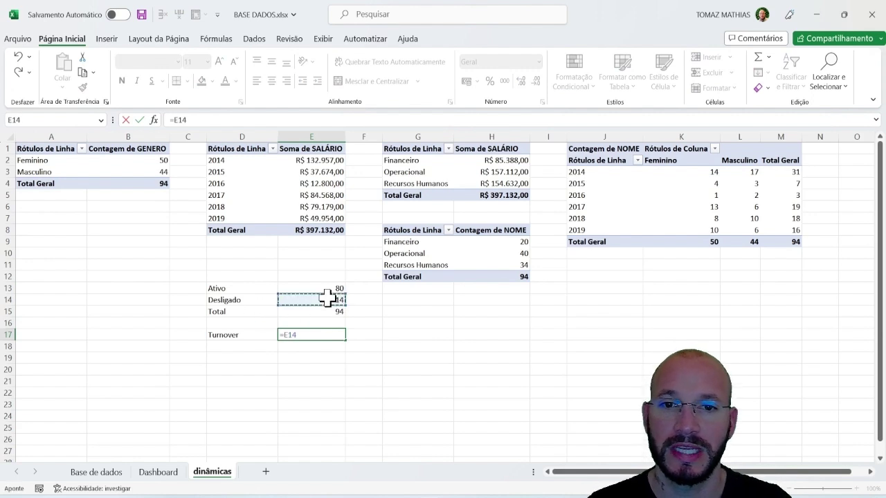
pyautogui.write('/')
pyautogui.click(333, 312)
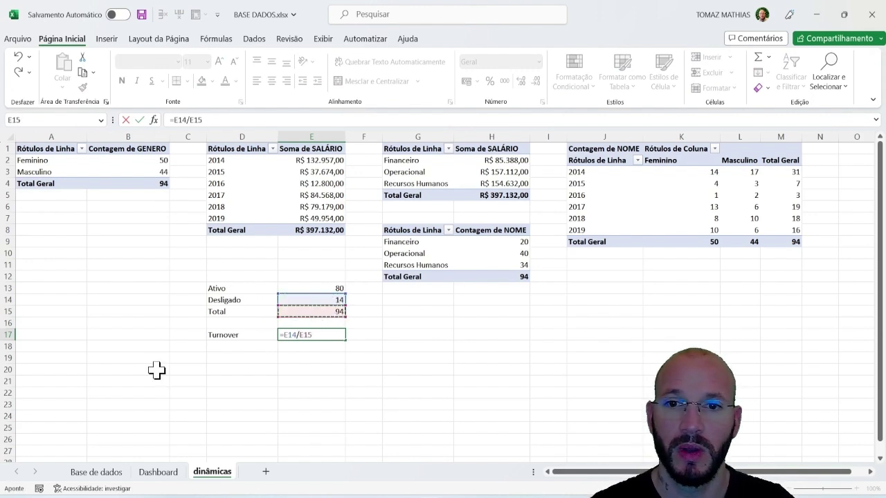
pyautogui.hotkey('ctrl', 'Return')
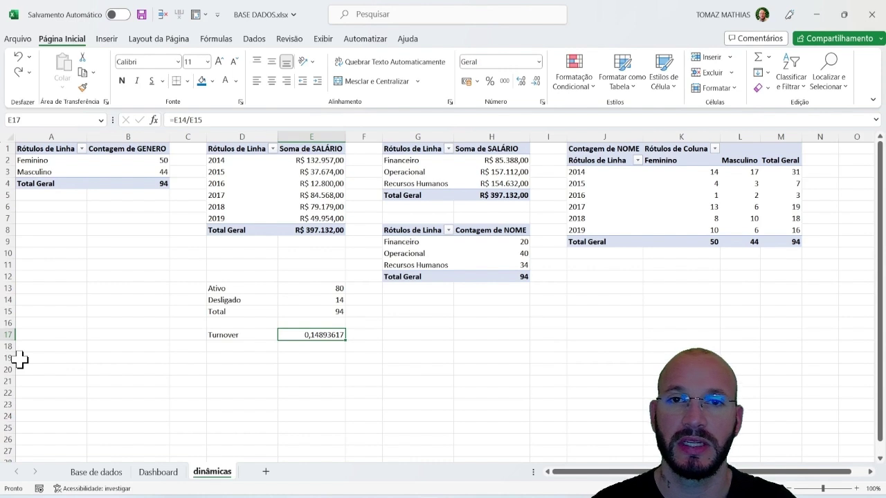
pyautogui.hotkey('ctrl', 'shift', '5')
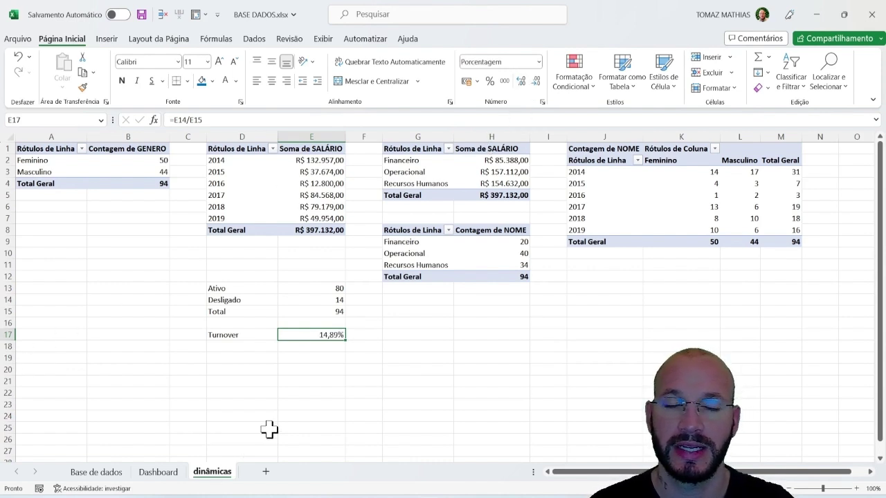
# Apply all borders to the indicator block D12:E18 on the dinâmicas sheet
pyautogui.click(396, 377)
pyautogui.moveTo(223, 280); pyautogui.dragTo(342, 348)
pyautogui.hotkey('alt', 'c')
pyautogui.press('b')
pyautogui.press('t')
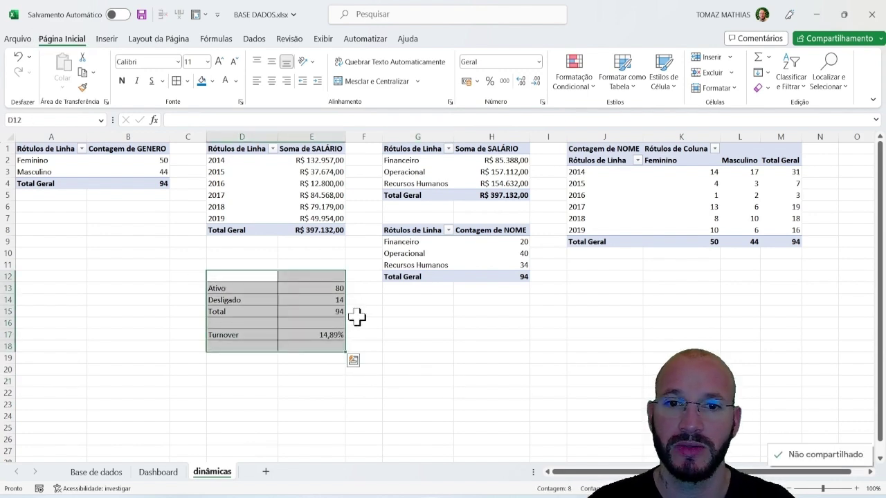
pyautogui.click(245, 334)
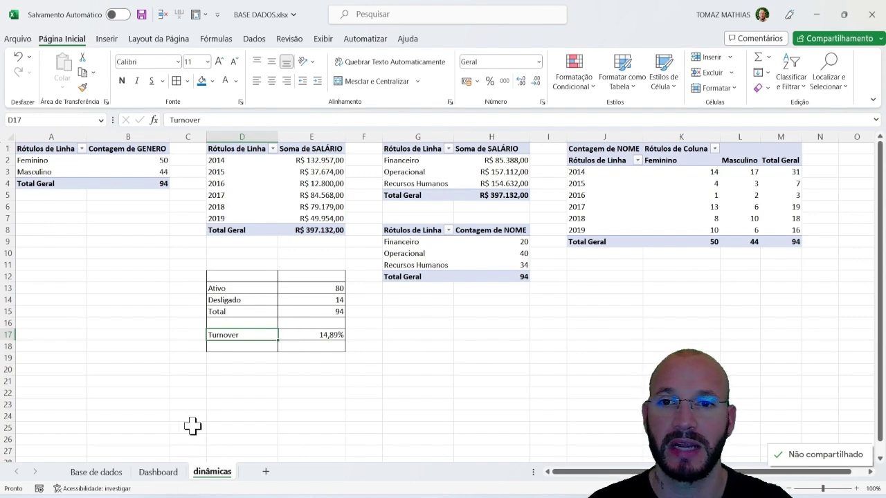
# Insert a doughnut pivot chart from the Contagem de GENERO pivot table on the dinâmicas sheet
pyautogui.click(158, 472)
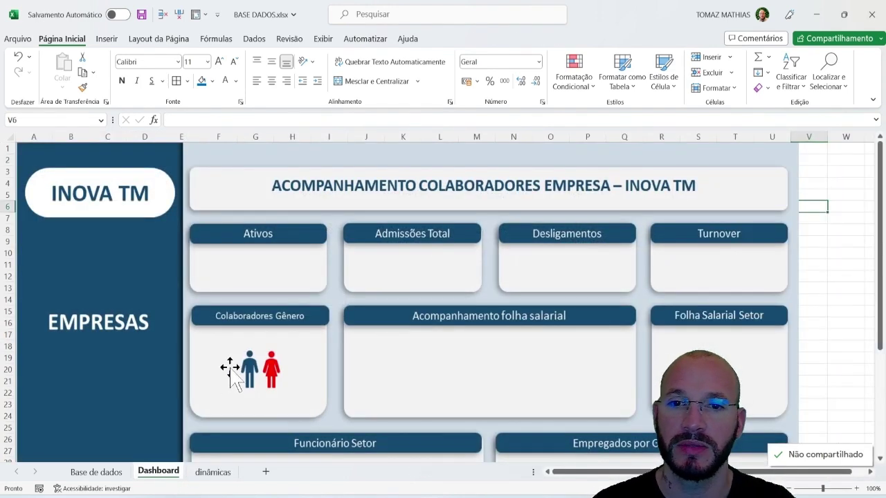
pyautogui.click(212, 472)
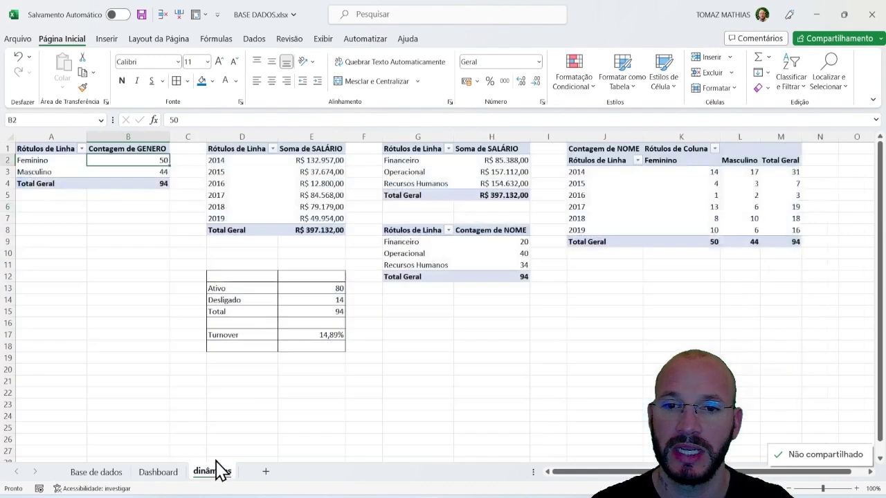
pyautogui.click(101, 218)
pyautogui.moveTo(79, 173); pyautogui.dragTo(70, 161)
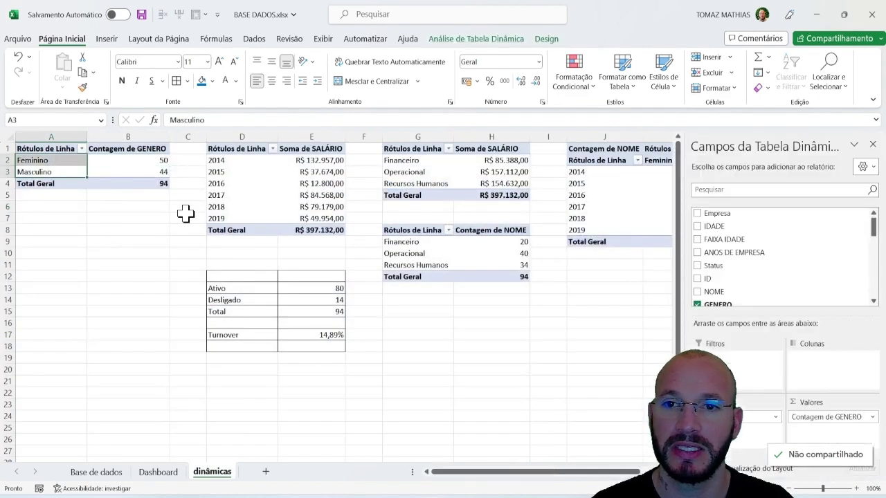
pyautogui.click(476, 39)
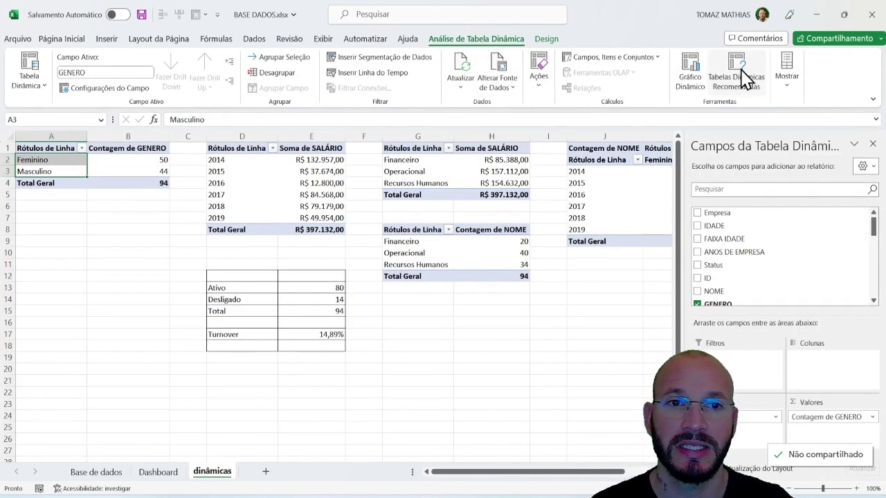
pyautogui.click(690, 75)
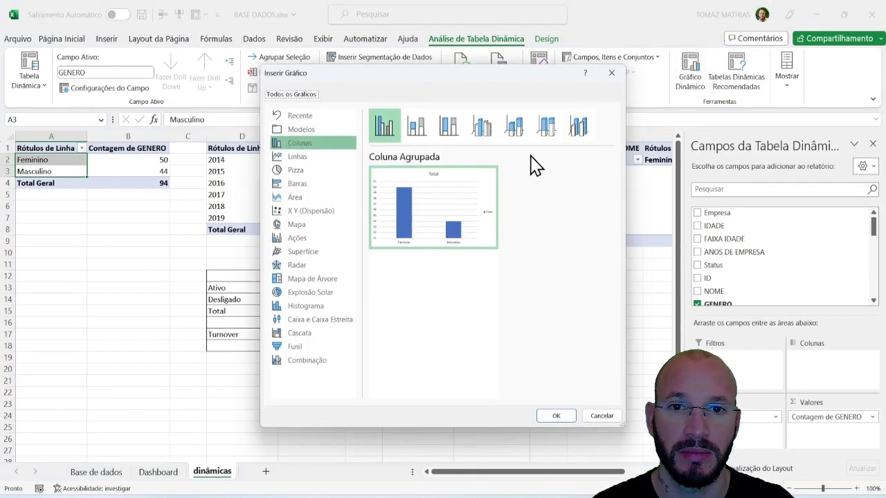
pyautogui.click(297, 170)
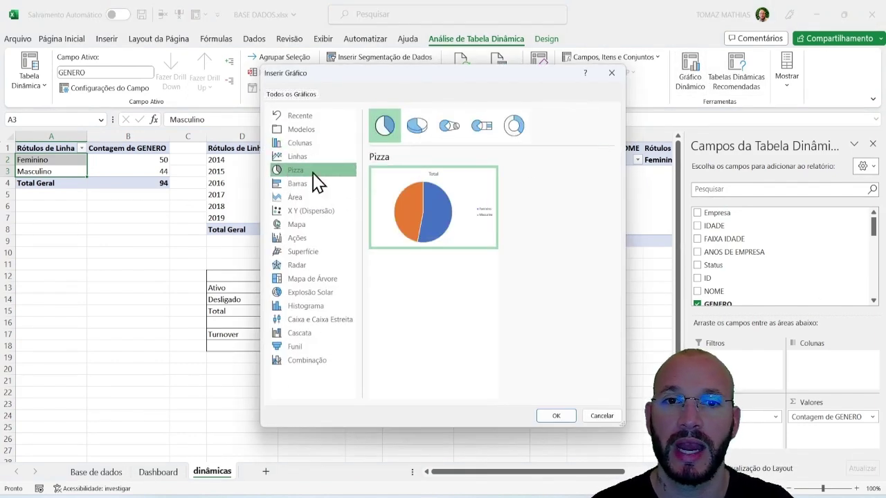
pyautogui.click(515, 125)
pyautogui.click(553, 417)
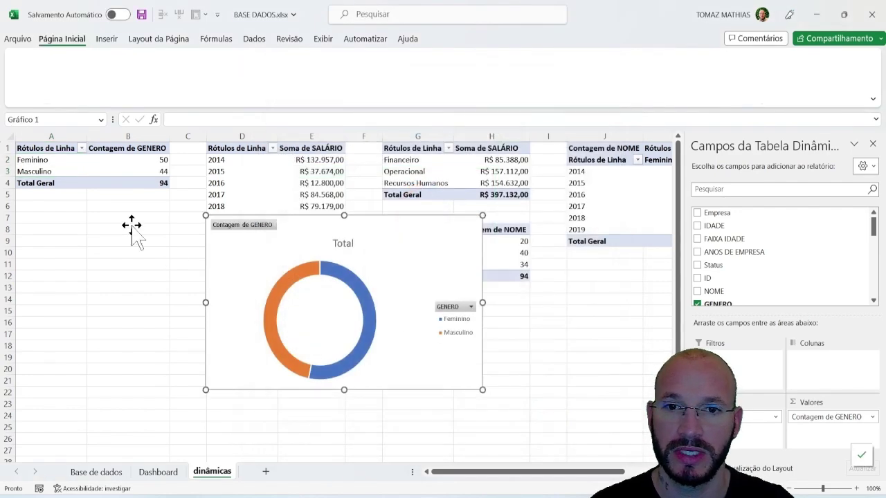
# Move the gender doughnut chart to the Dashboard sheet and fit it inside the Colaboradores Gênero card
pyautogui.moveTo(411, 245); pyautogui.dragTo(320, 178)
pyautogui.hotkey('ctrl', 'x')
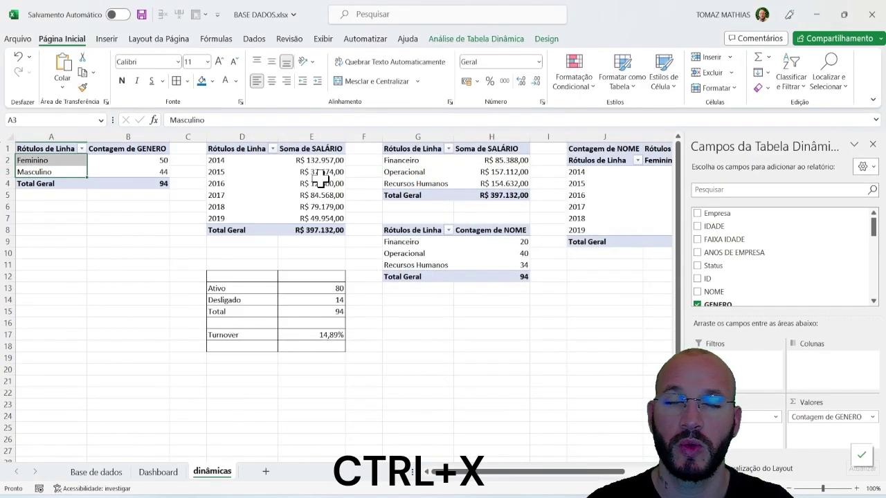
pyautogui.click(163, 473)
pyautogui.hotkey('ctrl', 'v')
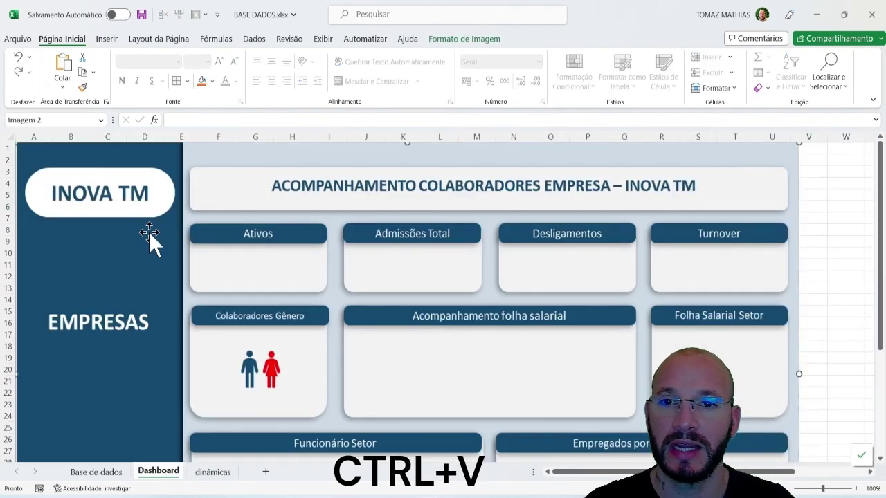
pyautogui.hotkey('ctrl', 'v')
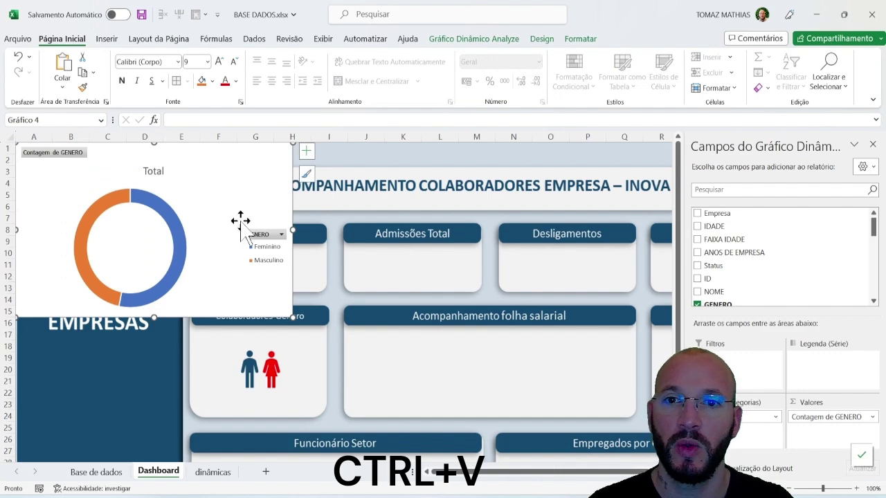
pyautogui.moveTo(179, 148); pyautogui.dragTo(357, 332)
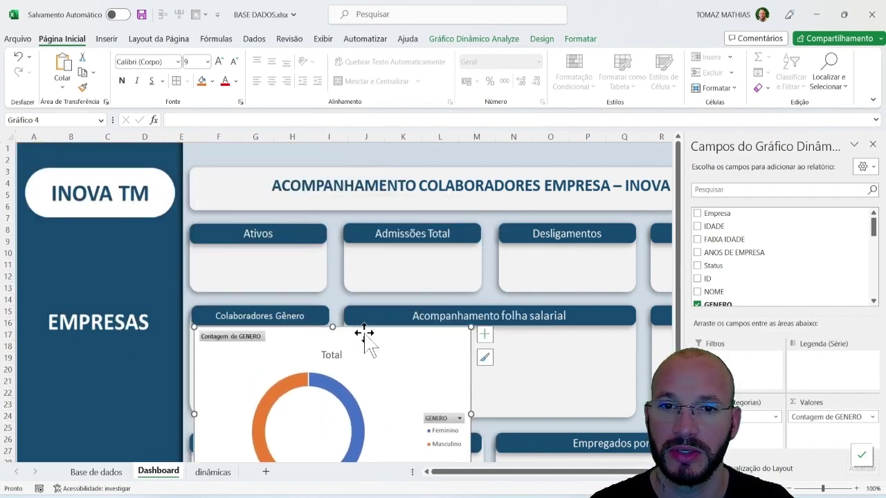
pyautogui.scroll(-2, 418, 238)
pyautogui.click(419, 281)
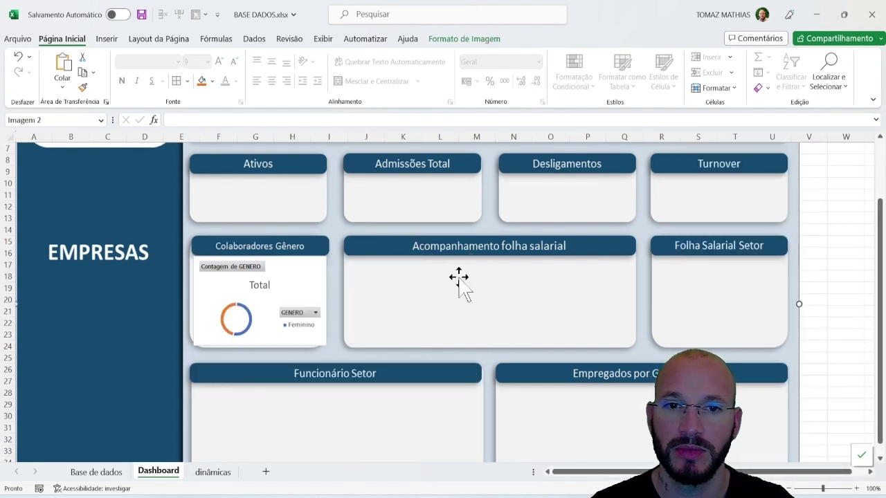
# Insert a line pivot chart from the pivot table of salary sums by hiring year on the dinâmicas sheet
pyautogui.click(214, 474)
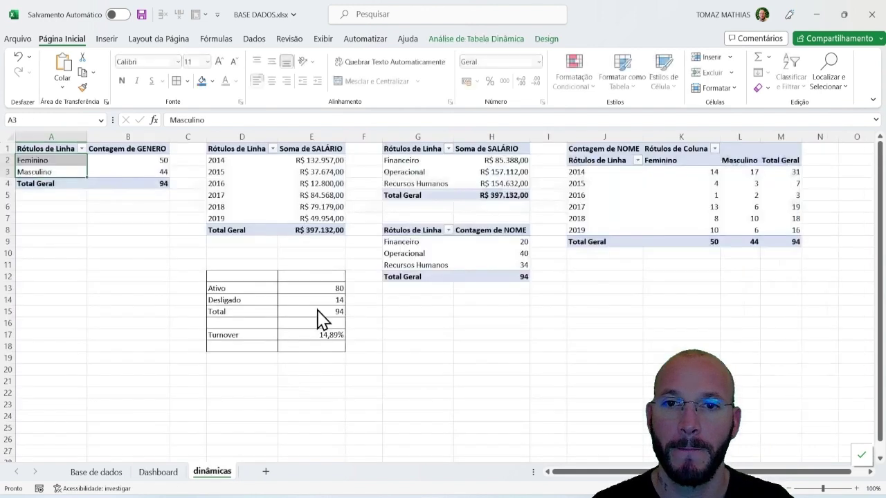
pyautogui.click(274, 173)
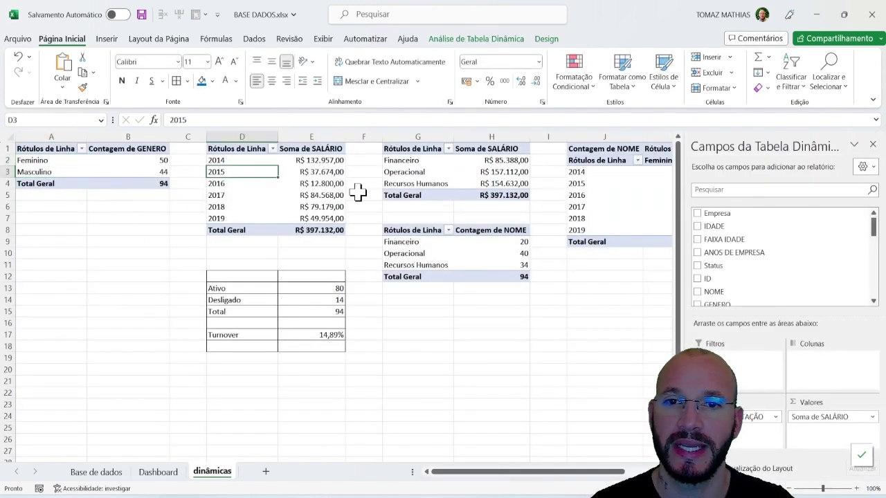
pyautogui.click(445, 40)
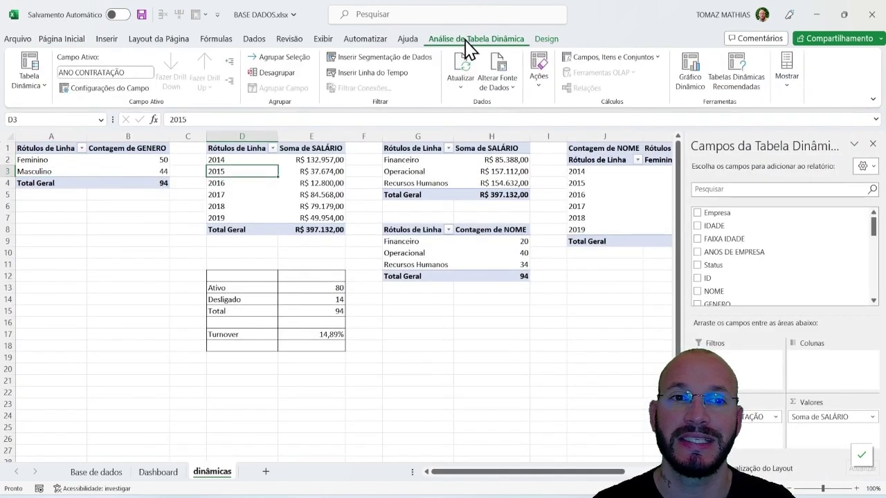
pyautogui.click(689, 71)
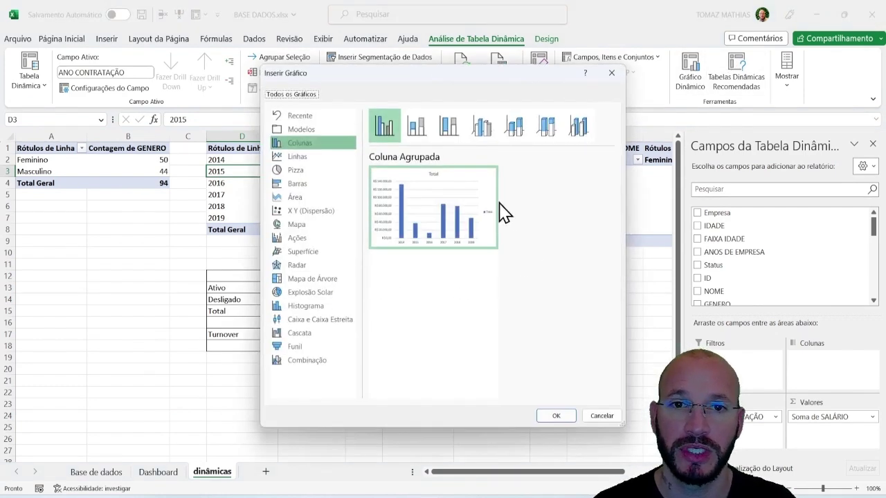
pyautogui.click(297, 157)
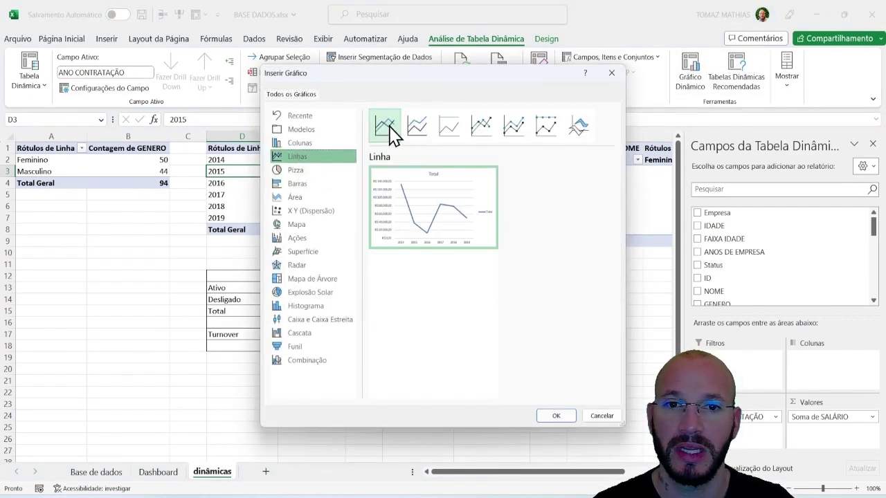
pyautogui.click(556, 416)
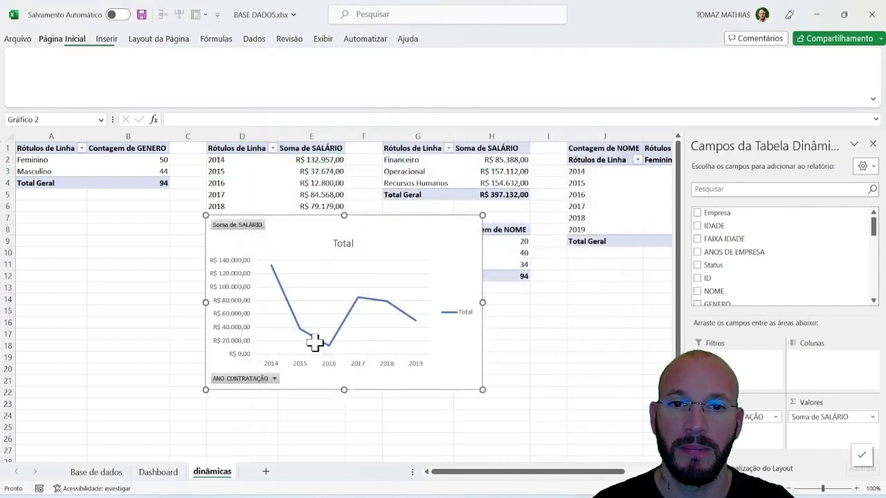
# Move the salary line chart to the Dashboard sheet and fit it inside the Acompanhamento folha salarial card
pyautogui.moveTo(415, 245); pyautogui.dragTo(415, 187)
pyautogui.hotkey('ctrl', 'x')
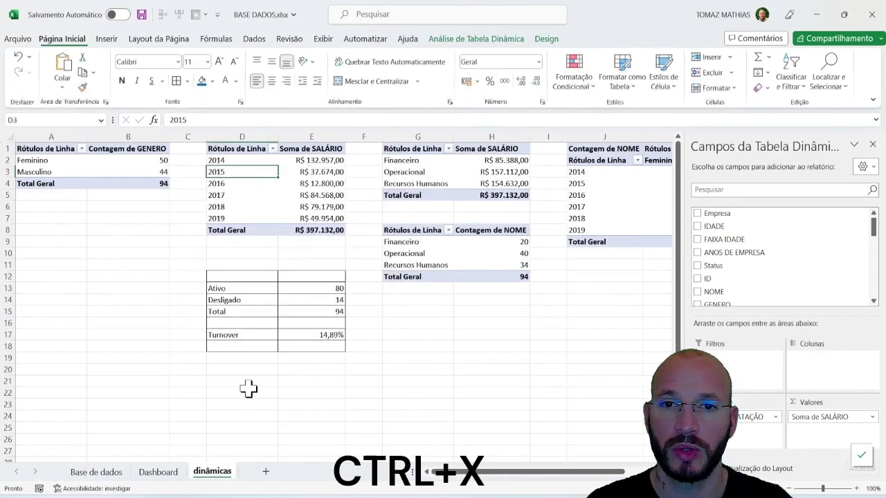
pyautogui.click(158, 472)
pyautogui.hotkey('ctrl', 'v')
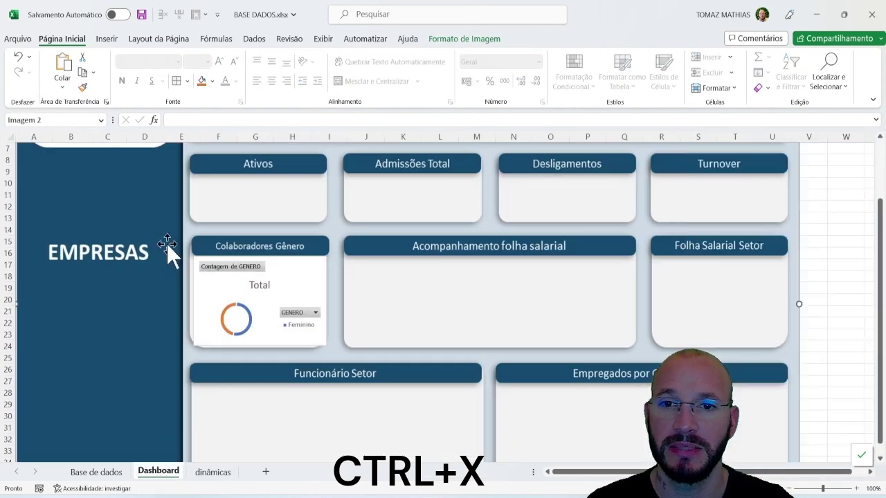
pyautogui.hotkey('ctrl', 'v')
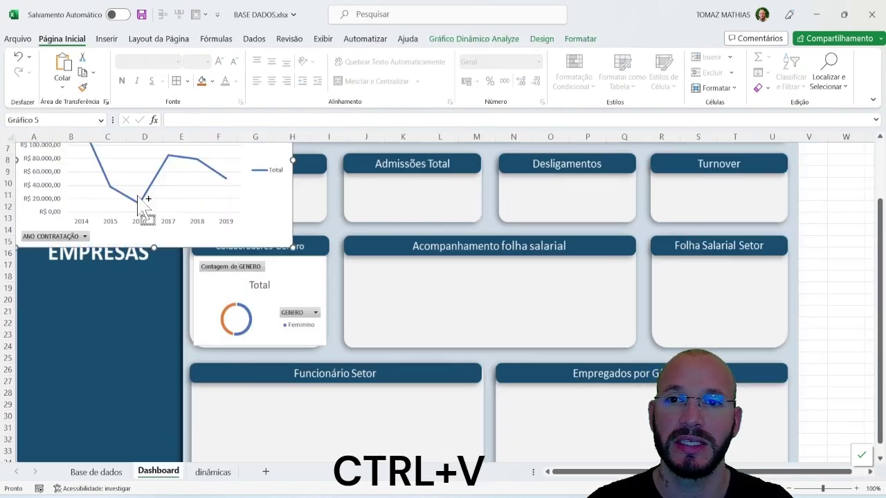
pyautogui.moveTo(261, 206); pyautogui.dragTo(588, 393)
pyautogui.moveTo(622, 432); pyautogui.dragTo(636, 349)
pyautogui.click(671, 318)
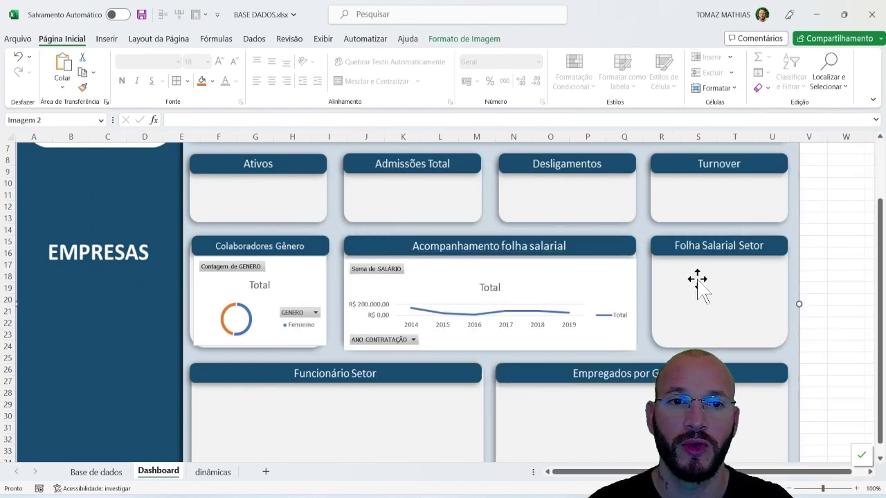
# Insert a bar pivot chart from the pivot table of salary sums by sector on the dinâmicas sheet
pyautogui.click(211, 472)
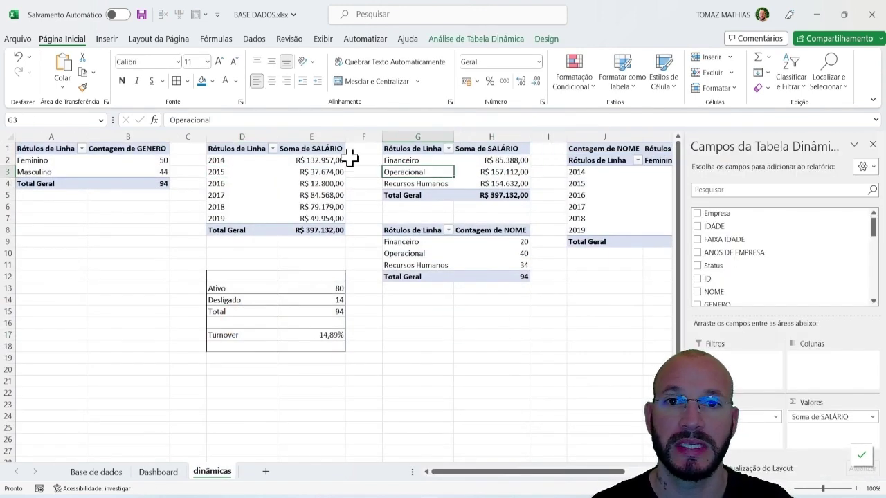
pyautogui.click(451, 41)
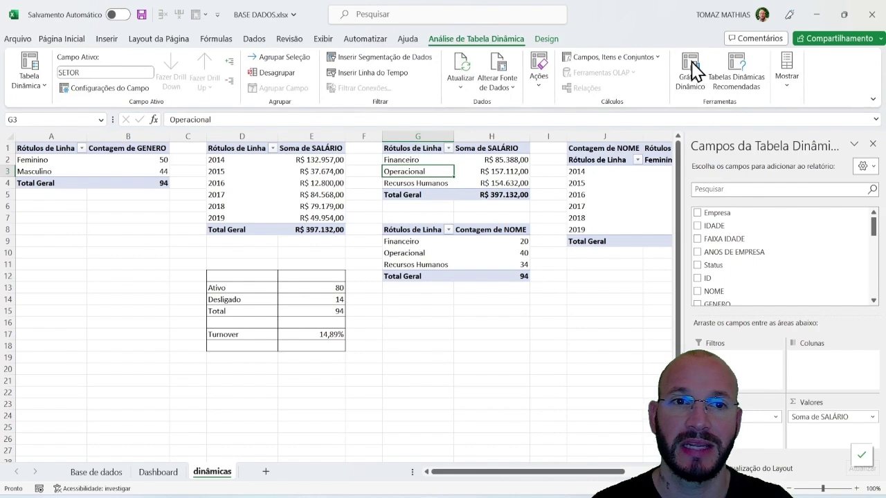
pyautogui.click(694, 69)
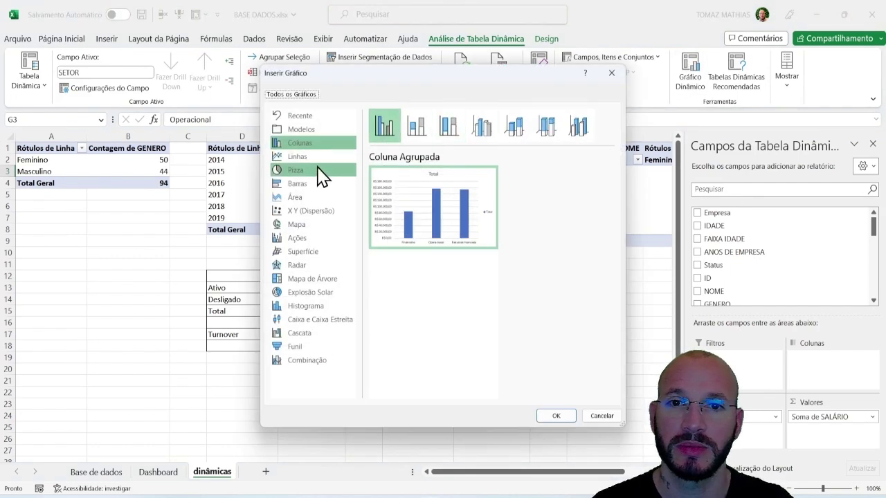
pyautogui.click(303, 187)
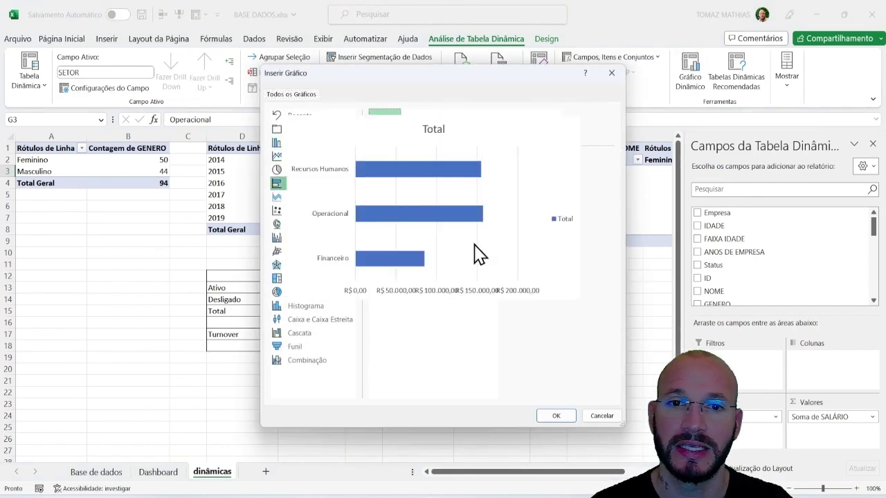
pyautogui.click(557, 415)
# Move the sector salary bar chart to the Dashboard sheet and fit it inside the Folha Salarial Setor card
pyautogui.hotkey('ctrl', 'x')
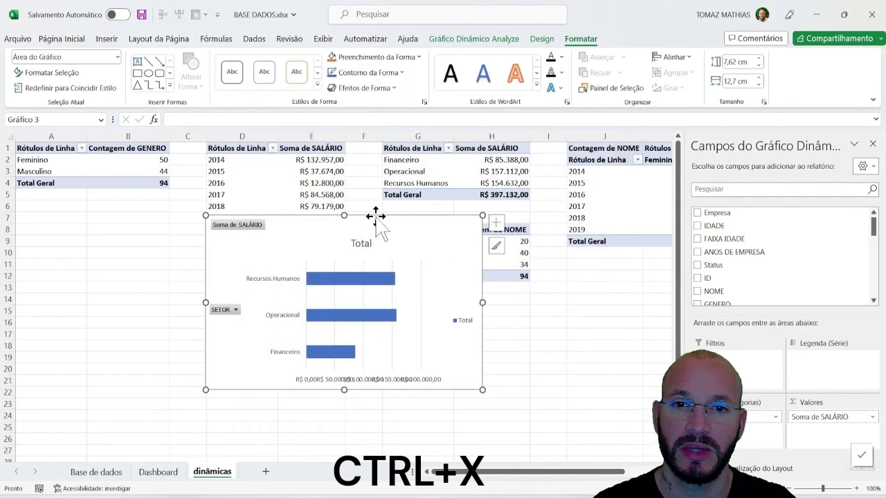
pyautogui.click(158, 471)
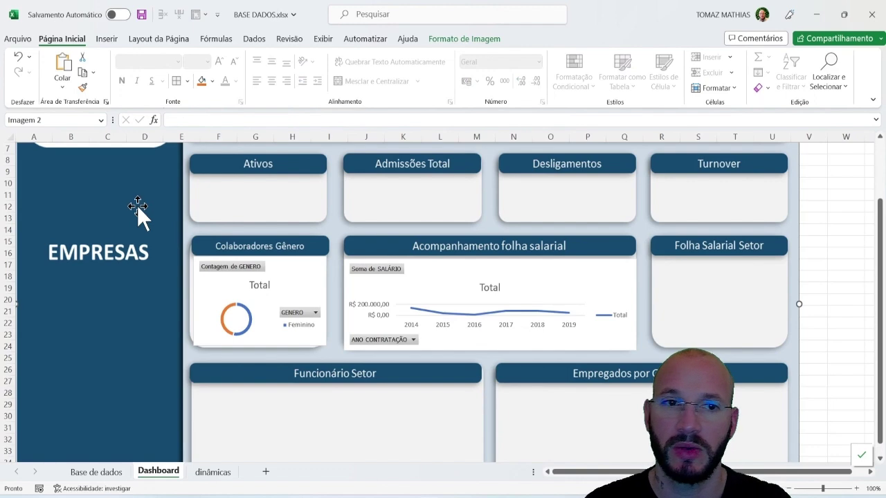
pyautogui.hotkey('ctrl', 'v')
pyautogui.moveTo(242, 166); pyautogui.dragTo(609, 273)
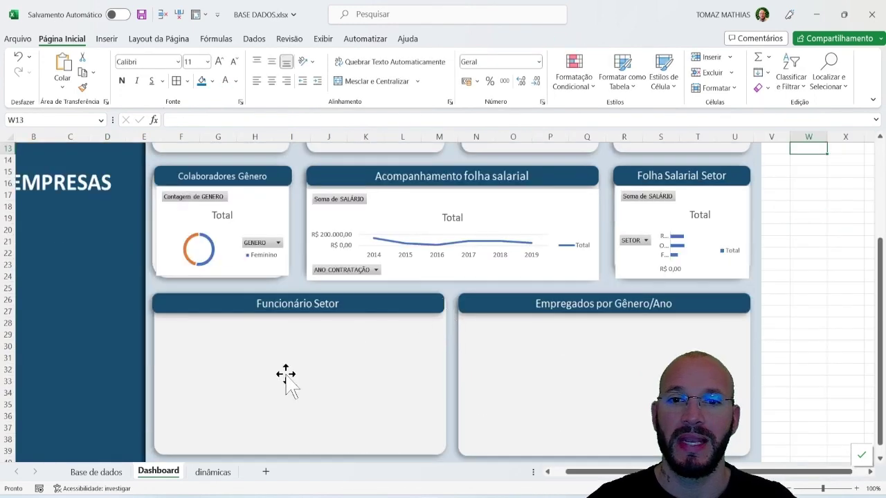
pyautogui.scroll(3, 289, 342)
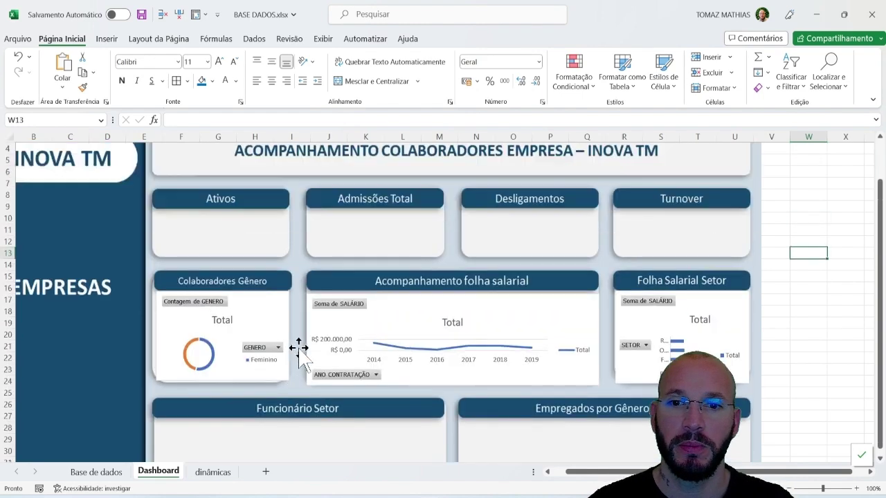
# Insert a clustered column pivot chart from the pivot table of employee counts by sector on the dinâmicas sheet
pyautogui.click(212, 473)
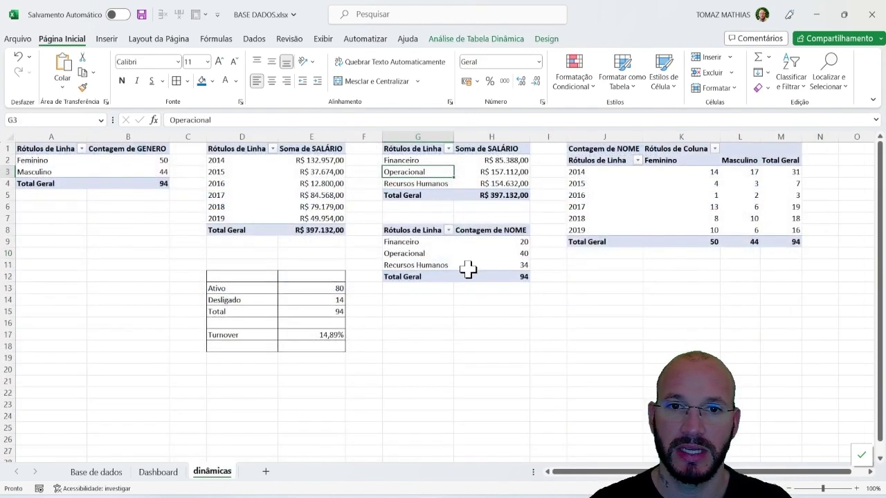
pyautogui.click(417, 254)
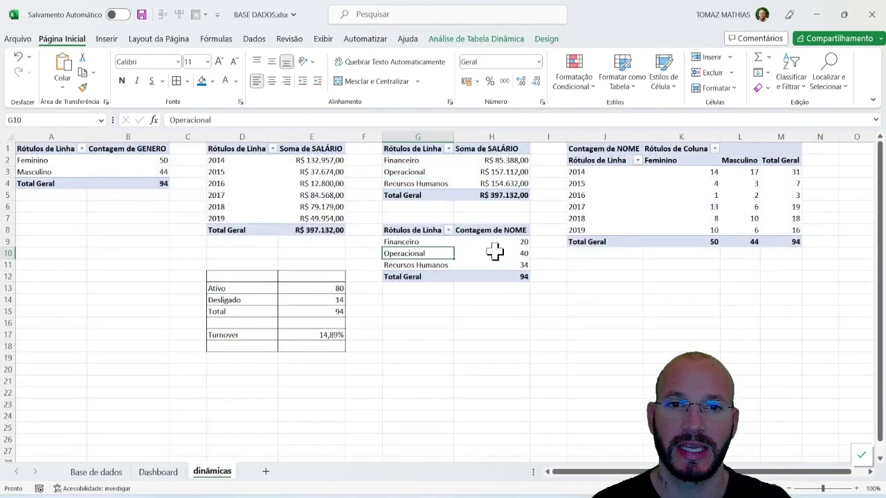
pyautogui.click(467, 40)
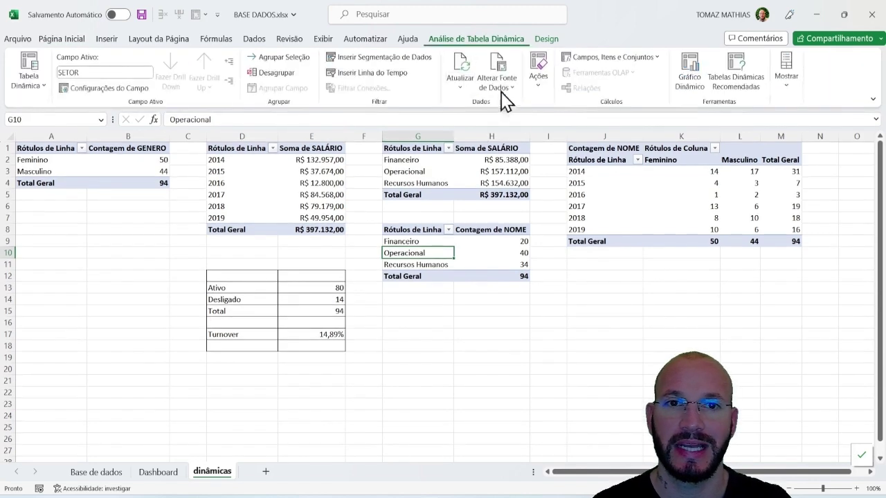
pyautogui.click(692, 69)
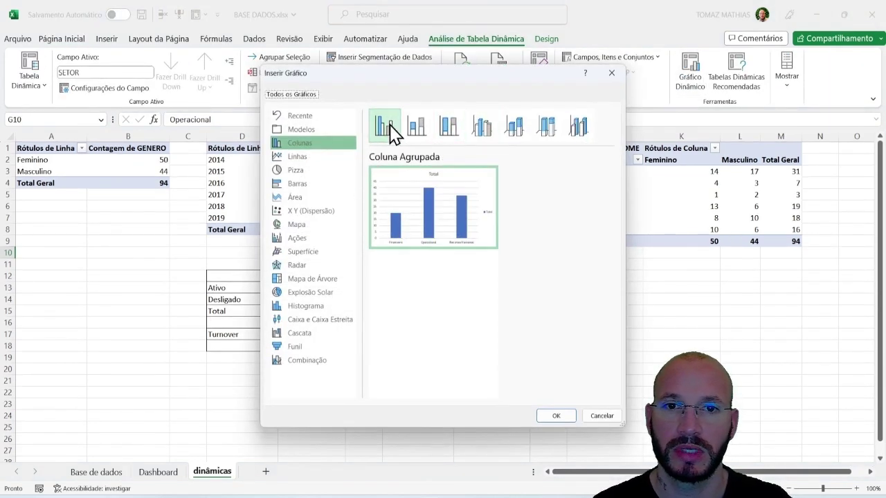
pyautogui.click(556, 415)
# Move the sector employee column chart to the Dashboard sheet and fit it inside the Funcionário Setor card
pyautogui.moveTo(554, 257); pyautogui.dragTo(411, 172)
pyautogui.hotkey('ctrl', 'x')
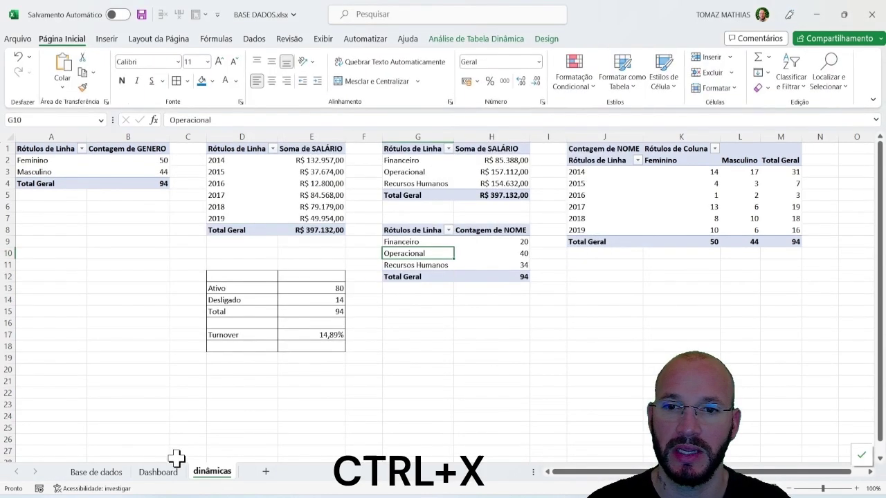
pyautogui.click(159, 473)
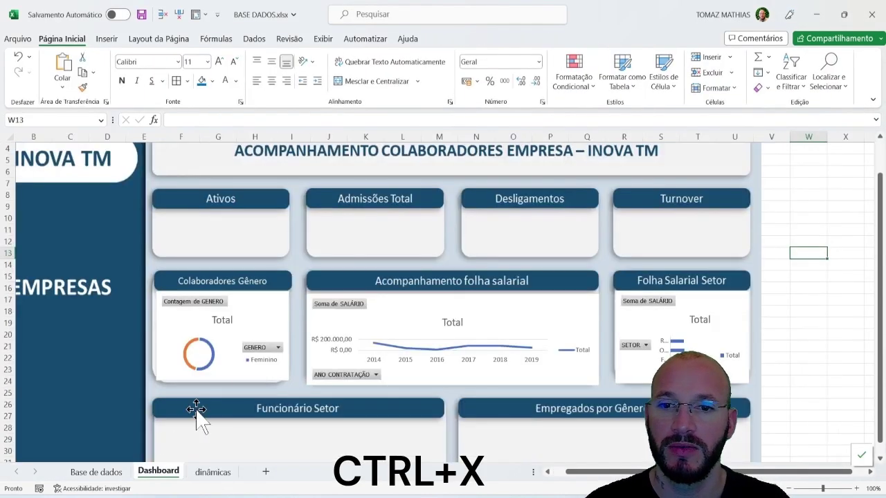
pyautogui.click(98, 232)
pyautogui.hotkey('ctrl', 'v')
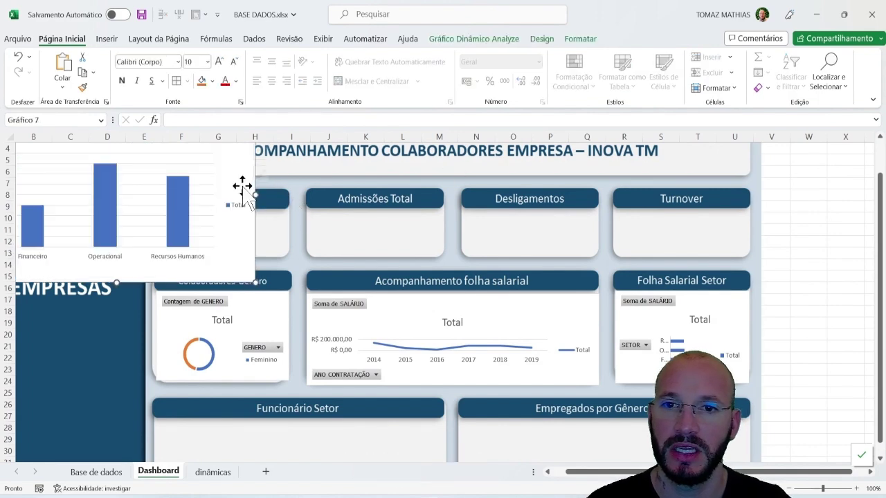
pyautogui.moveTo(223, 154); pyautogui.dragTo(380, 363)
pyautogui.scroll(-3, 391, 310)
pyautogui.moveTo(358, 239); pyautogui.dragTo(394, 340)
pyautogui.scroll(-2, 394, 340)
pyautogui.click(586, 310)
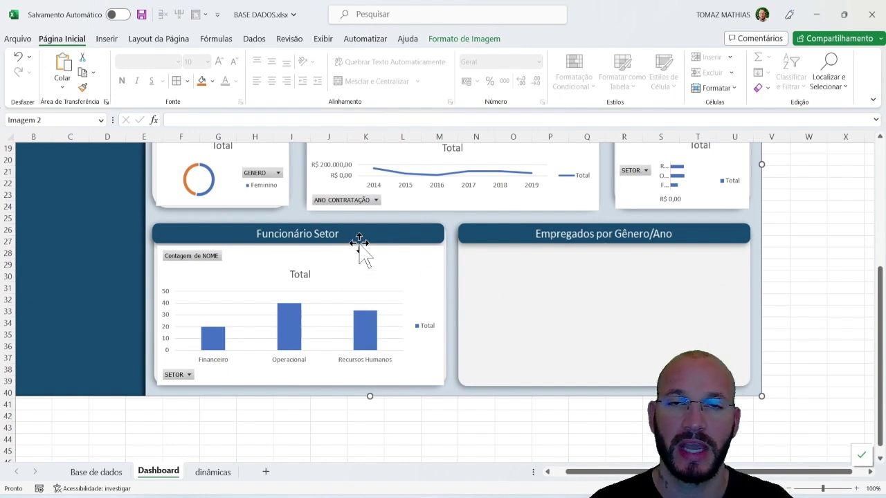
# Insert a 100% stacked column pivot chart from the dinâmicas pivot table of employee counts by hiring year and gender
pyautogui.click(211, 472)
pyautogui.click(569, 289)
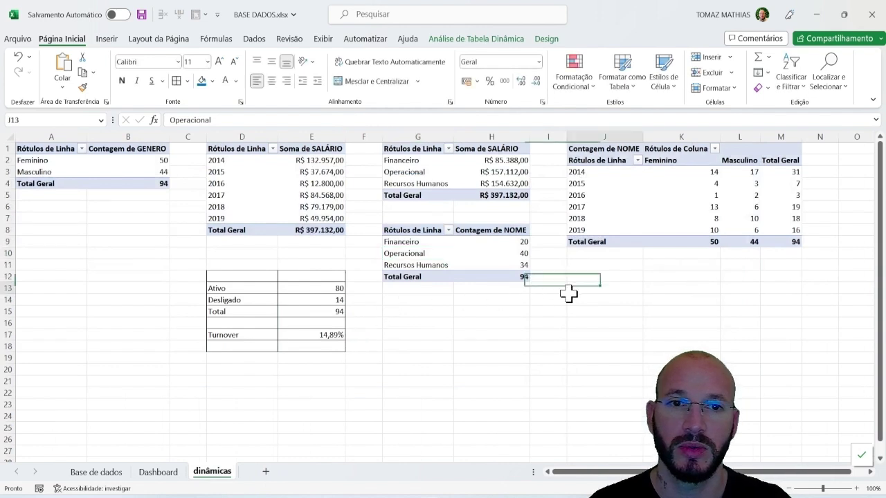
pyautogui.click(615, 199)
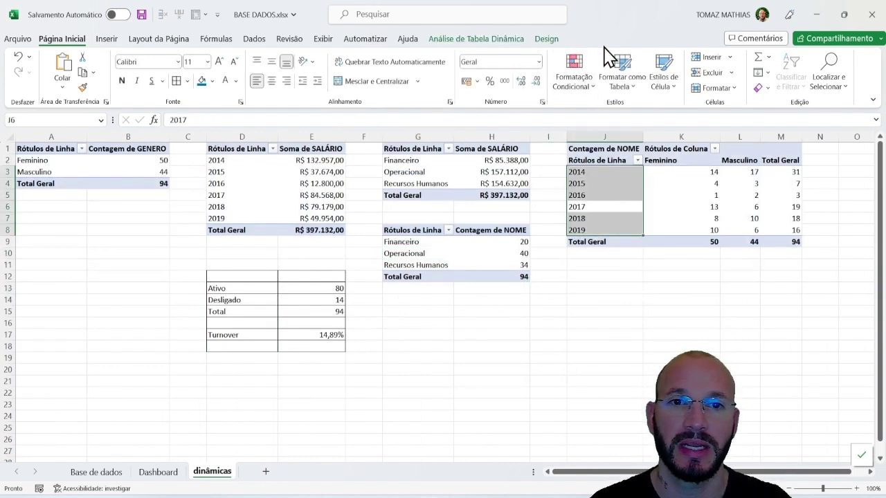
pyautogui.click(472, 38)
pyautogui.click(696, 64)
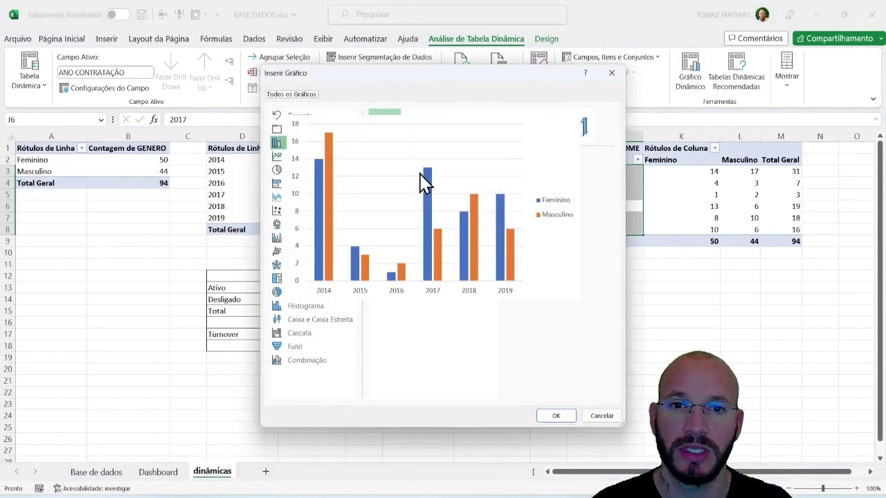
pyautogui.click(296, 157)
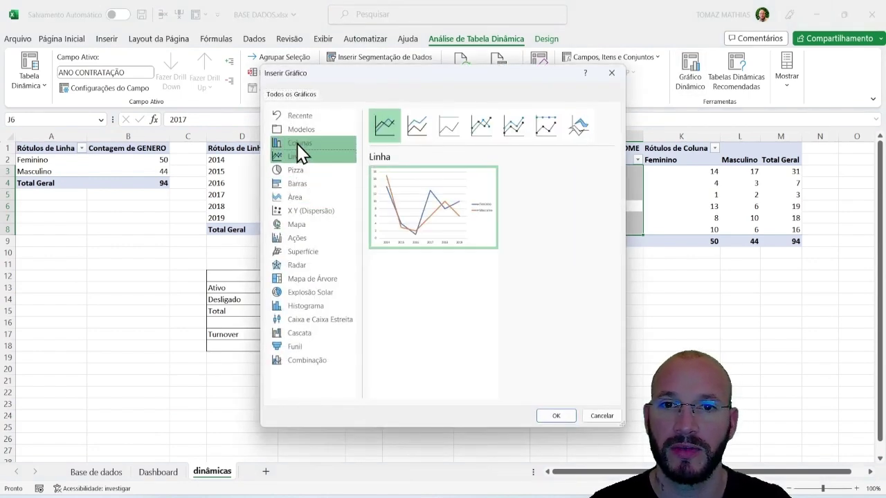
pyautogui.click(298, 144)
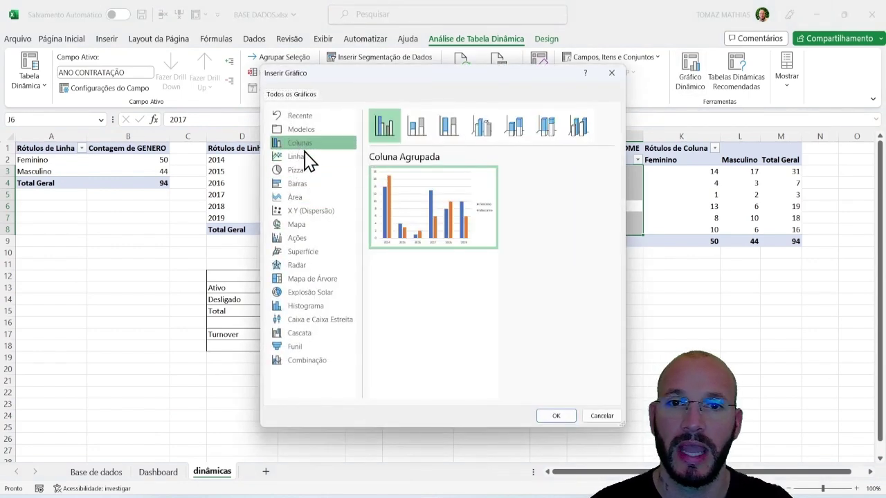
pyautogui.click(447, 126)
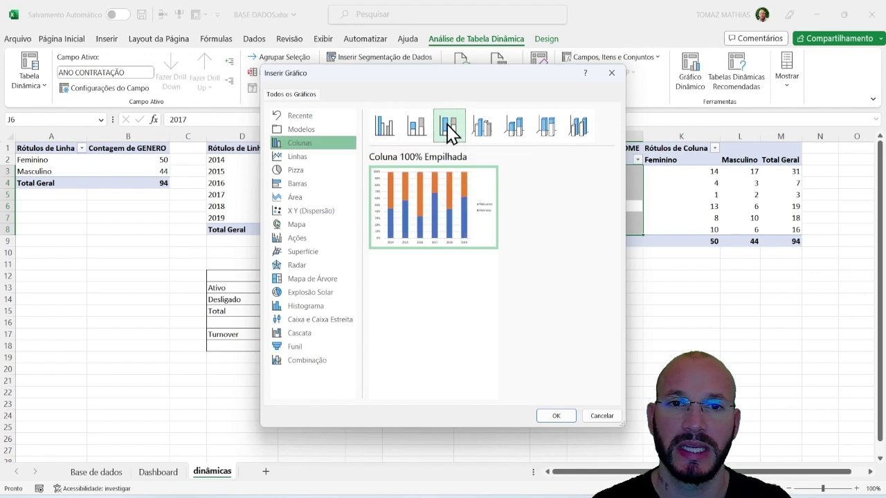
pyautogui.click(551, 415)
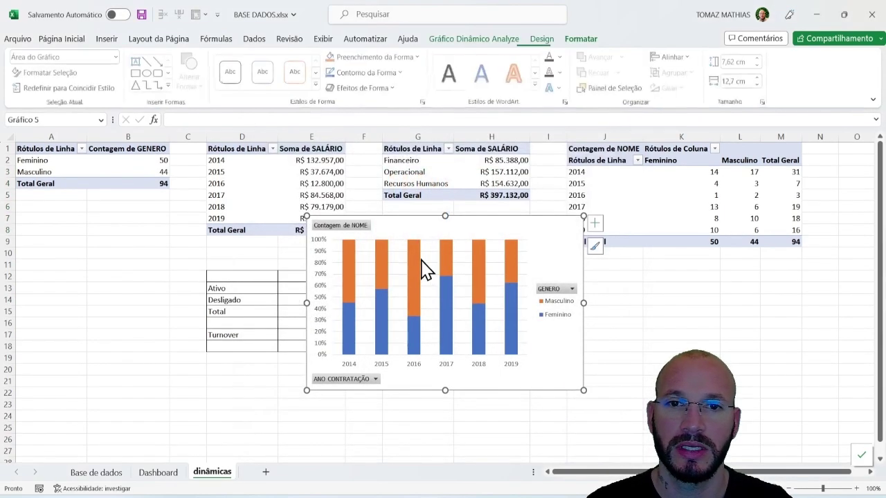
# Move the 100% stacked gender chart to the Dashboard sheet and fit it inside the Empregados por Gênero/Ano card
pyautogui.moveTo(520, 251); pyautogui.dragTo(280, 177)
pyautogui.hotkey('ctrl', 'z')
pyautogui.hotkey('ctrl', 'z')
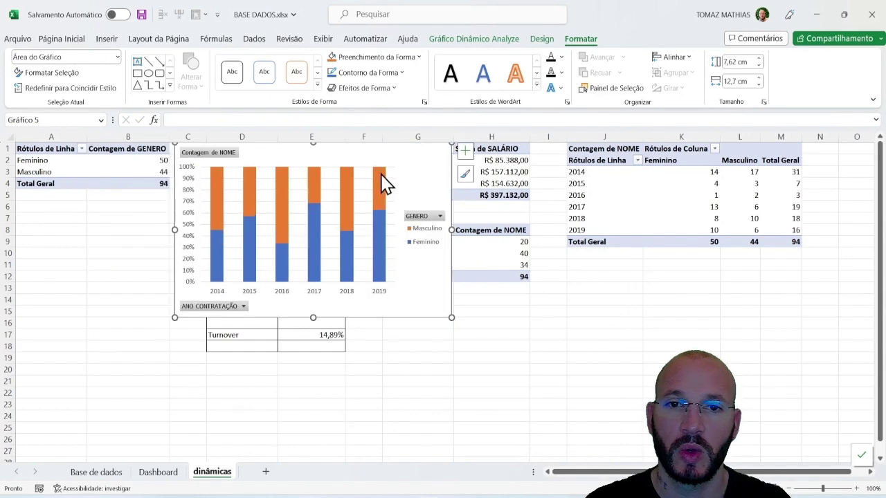
pyautogui.hotkey('ctrl', 'x')
pyautogui.click(158, 472)
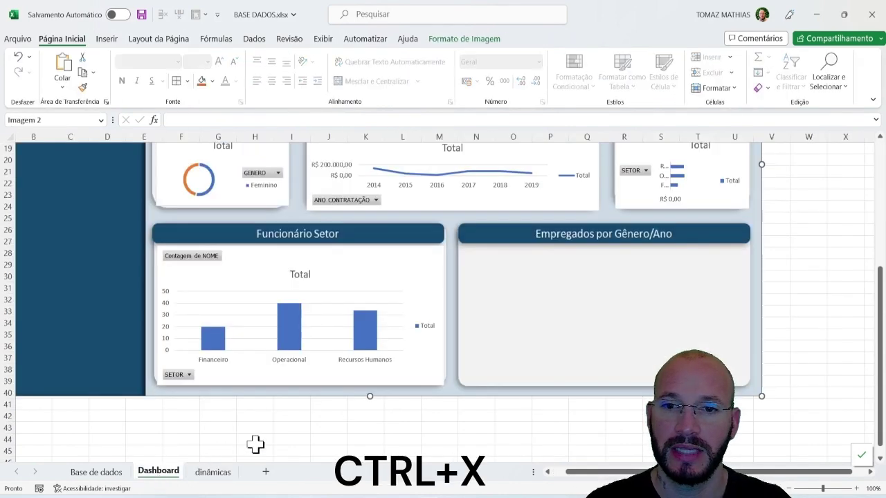
pyautogui.click(178, 202)
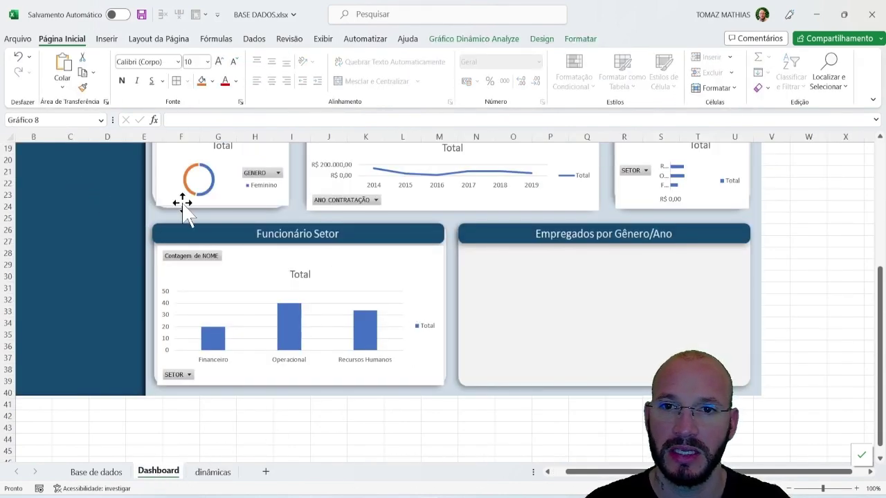
pyautogui.hotkey('ctrl', 'v')
pyautogui.moveTo(217, 168); pyautogui.dragTo(677, 403)
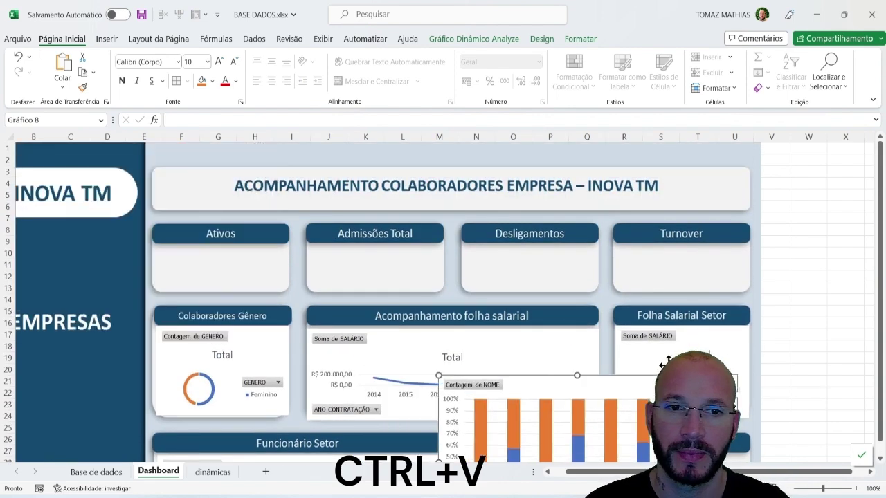
pyautogui.scroll(-5, 666, 316)
pyautogui.moveTo(678, 222); pyautogui.dragTo(695, 293)
pyautogui.press('Escape')
pyautogui.scroll(5, 599, 405)
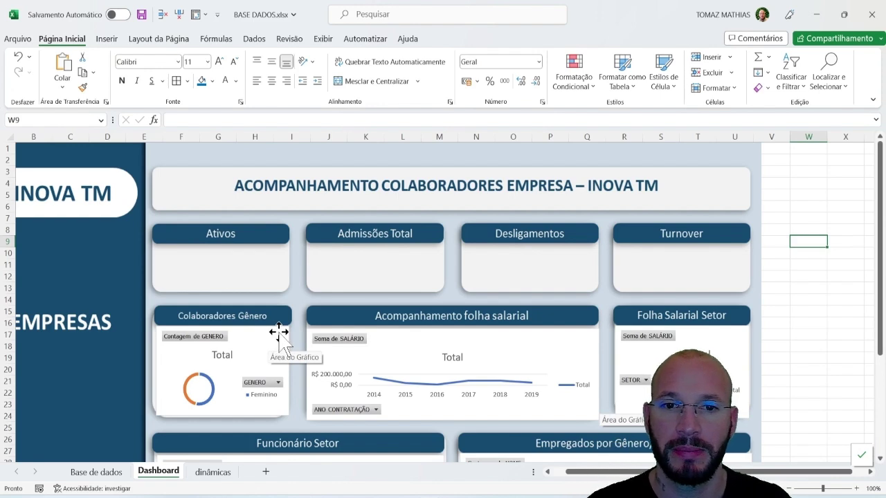
pyautogui.scroll(-2, 268, 339)
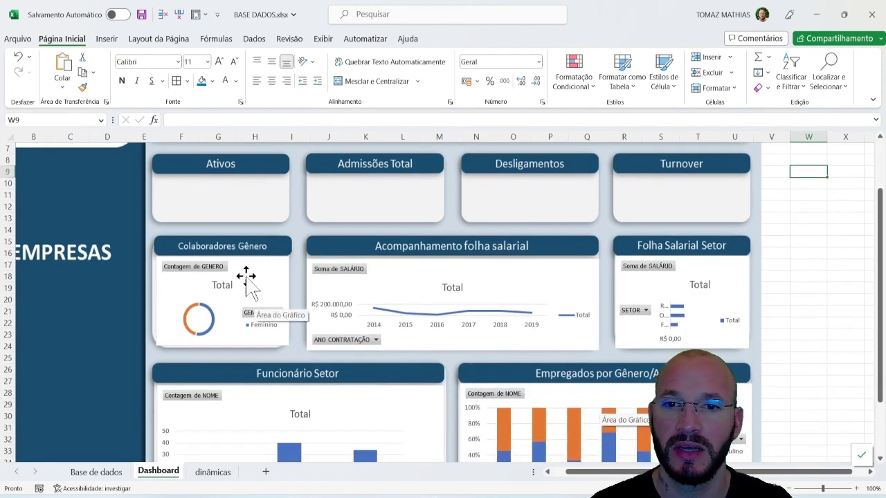
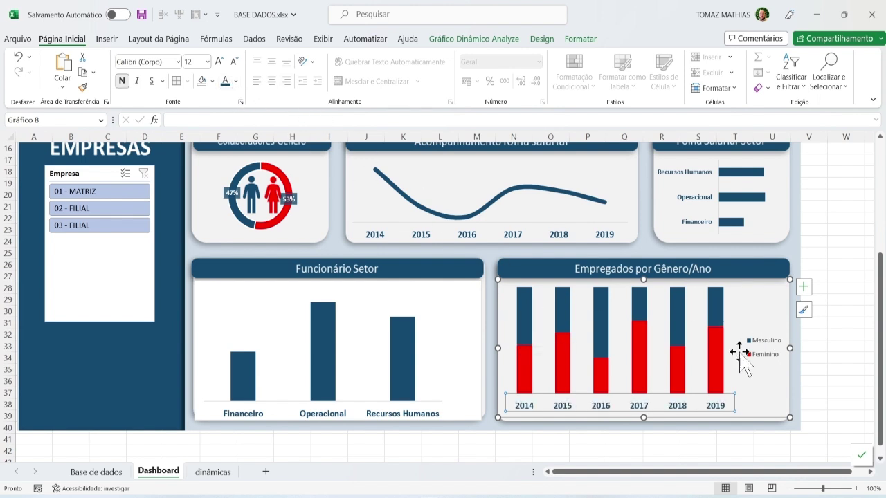
# Add data labels to the columns of the Funcionário Setor chart
pyautogui.click(834, 230)
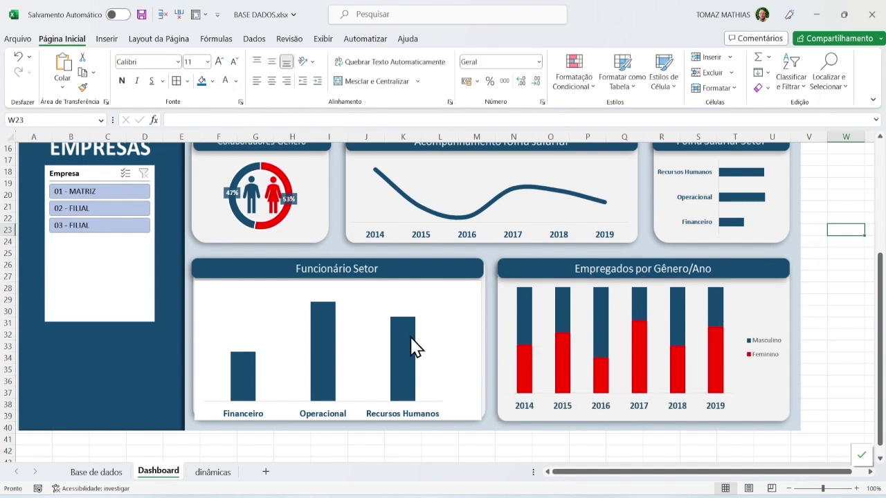
pyautogui.rightClick(326, 346)
pyautogui.click(336, 323)
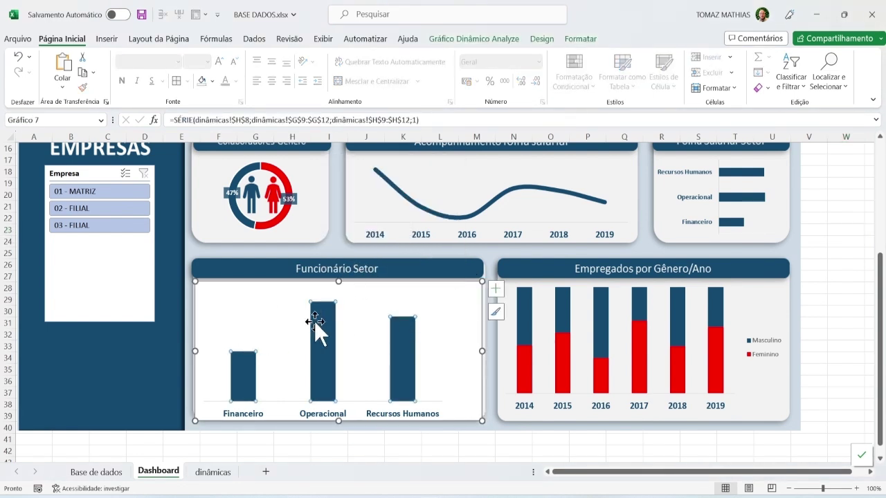
pyautogui.rightClick(334, 333)
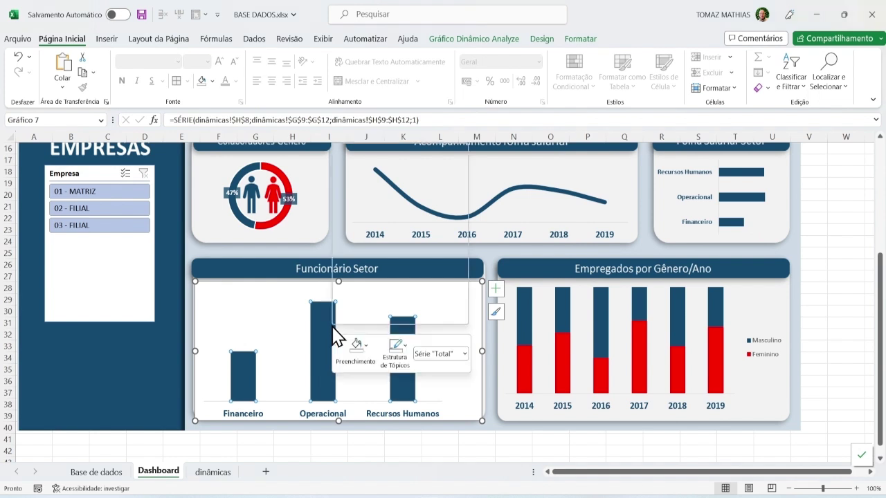
pyautogui.click(381, 281)
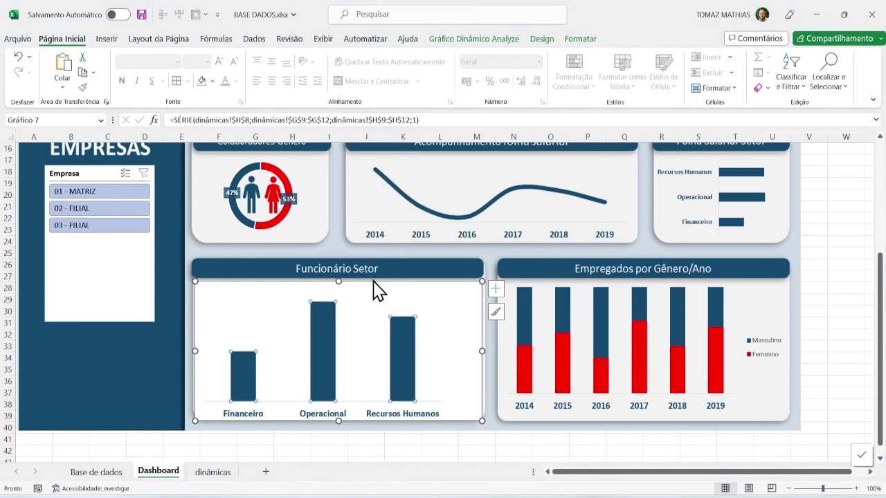
# Format the Funcionário Setor chart's data labels as bold, dark blue, size 12
pyautogui.click(324, 292)
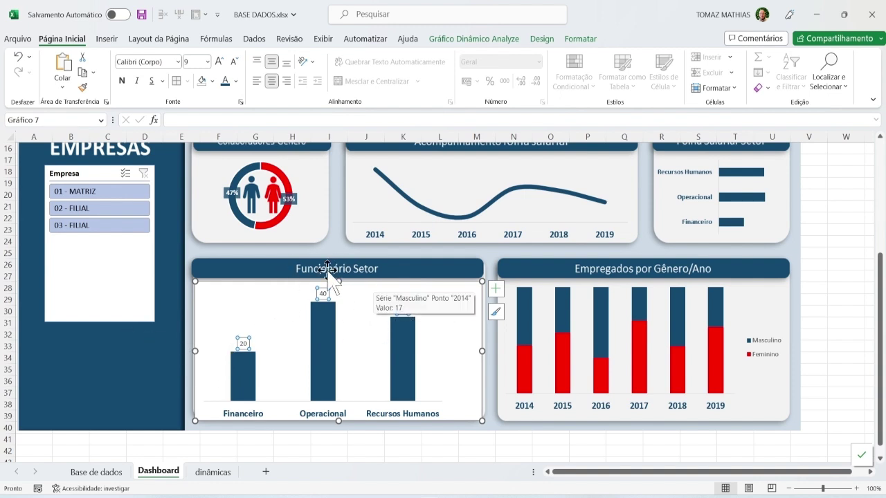
pyautogui.hotkey('ctrl', 'n')
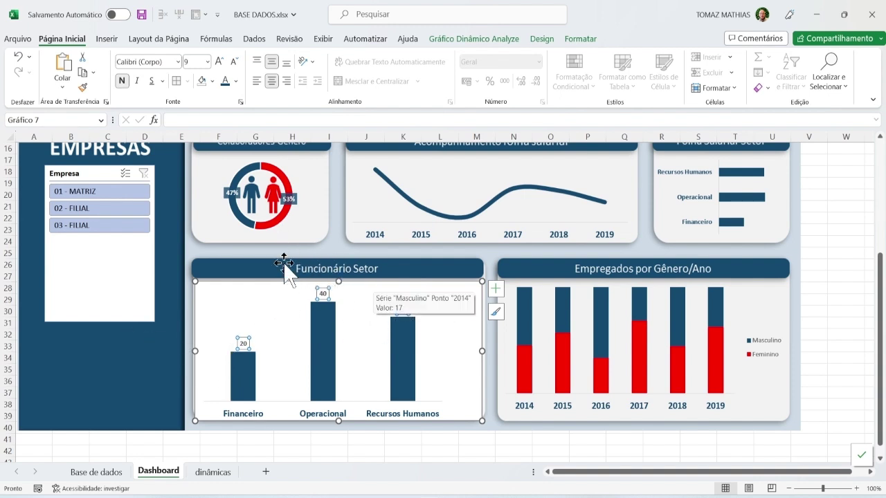
pyautogui.click(218, 62)
pyautogui.click(219, 62)
pyautogui.click(220, 61)
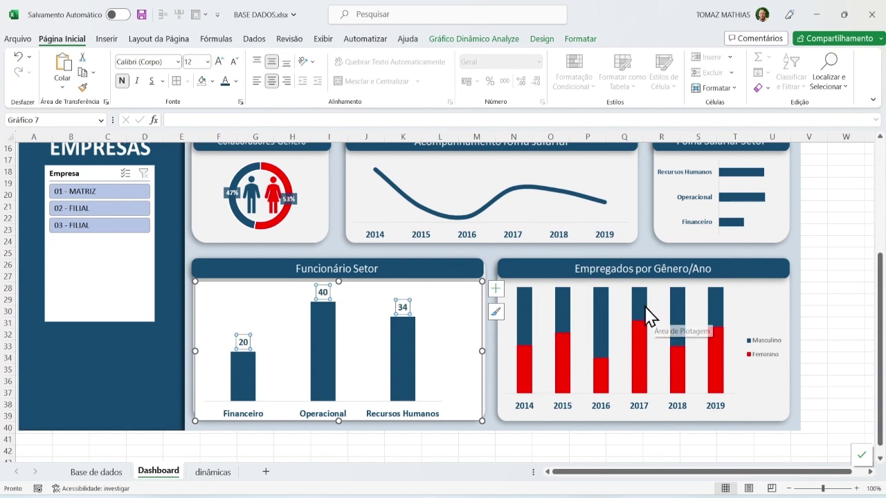
# Add data labels to the Masculino series of the Empregados por Gênero/Ano chart and select those labels
pyautogui.rightClick(571, 319)
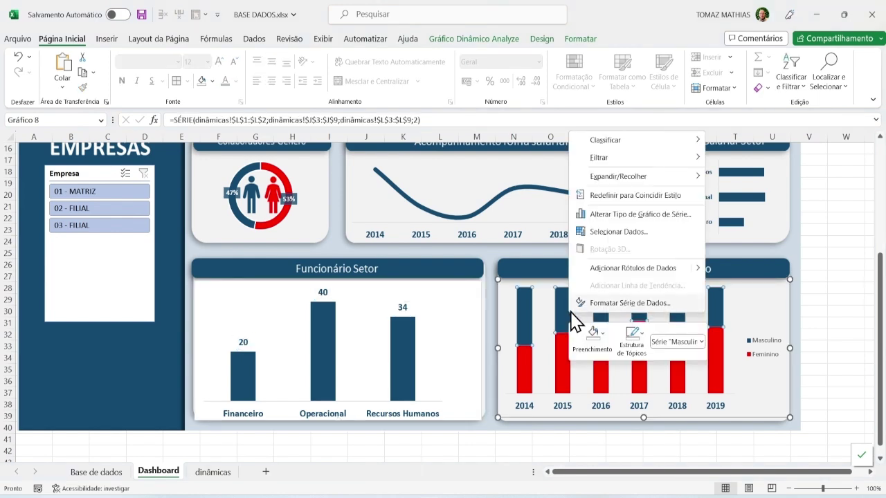
pyautogui.press('Escape')
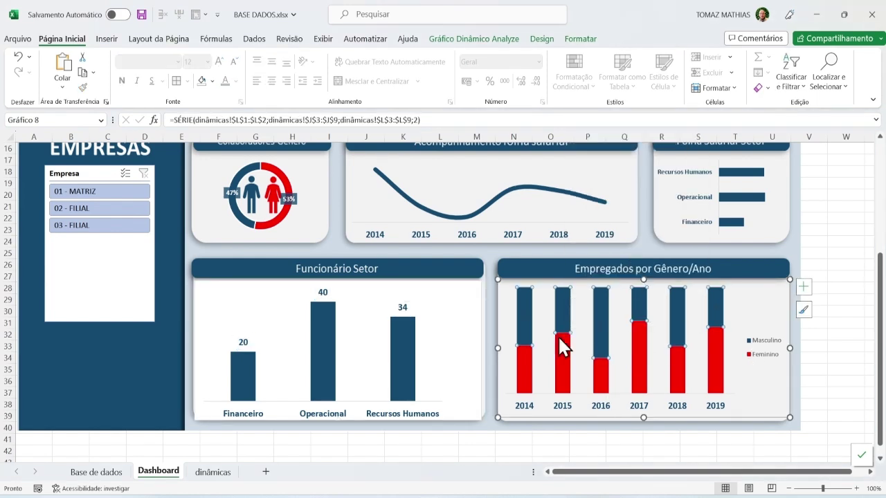
pyautogui.scroll(8, 743, 346)
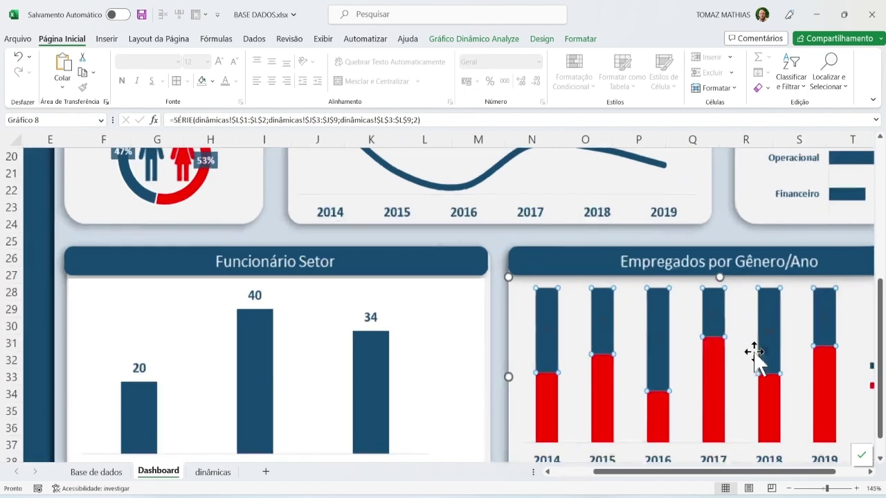
pyautogui.click(669, 335)
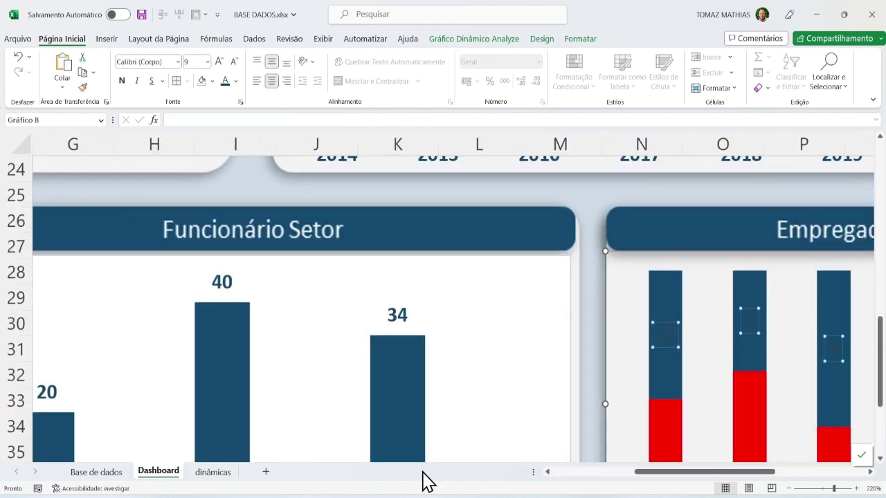
pyautogui.moveTo(657, 473); pyautogui.dragTo(706, 470)
pyautogui.scroll(-3, 496, 323)
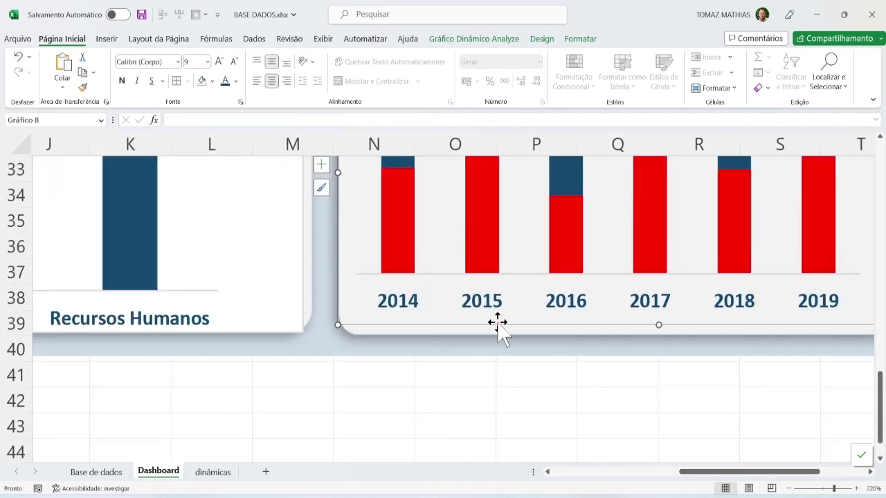
pyautogui.scroll(1, 417, 297)
pyautogui.scroll(3, 417, 298)
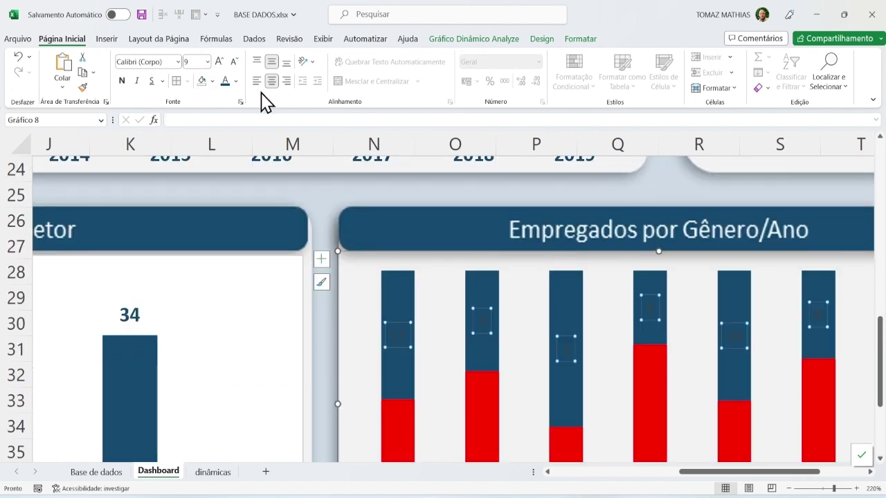
# Format the Masculino series' data labels in the Empregados por Gênero/Ano chart as bold and white
pyautogui.click(237, 81)
pyautogui.click(229, 153)
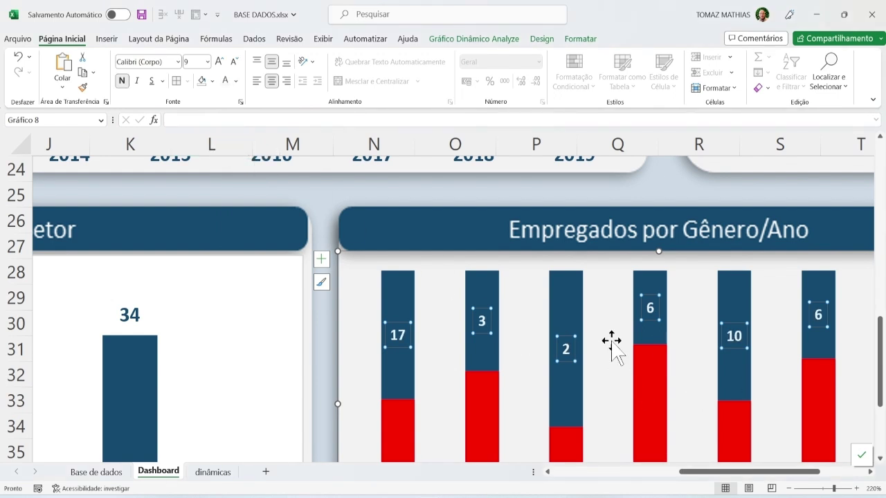
# Add data labels to the Feminino series of the Empregados por Gênero/Ano chart and format them as bold and white
pyautogui.scroll(-2, 611, 340)
pyautogui.rightClick(407, 288)
pyautogui.moveTo(459, 315)
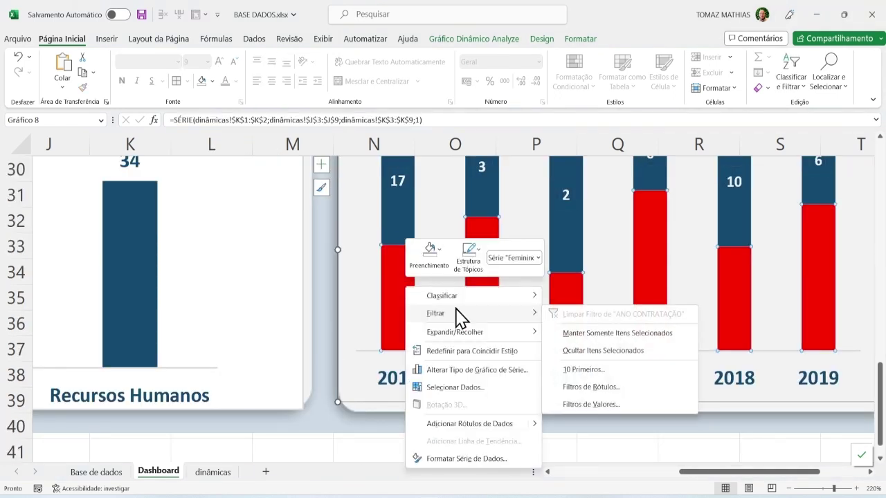
pyautogui.click(459, 423)
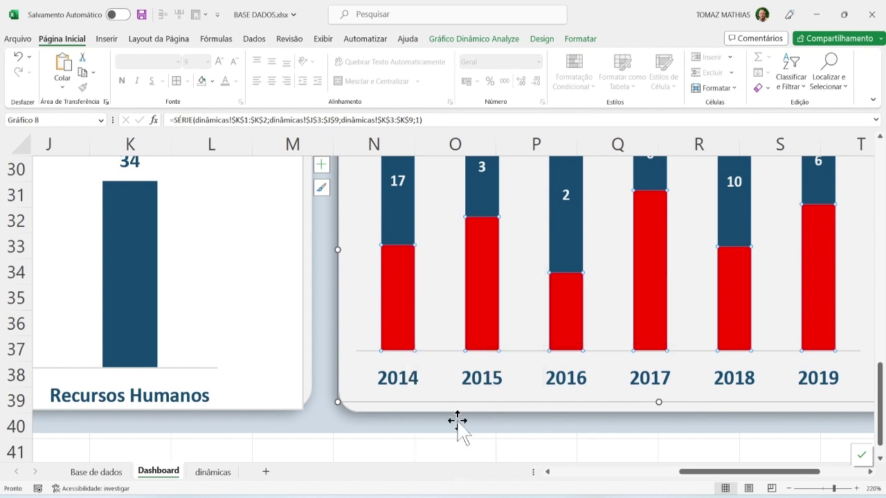
pyautogui.click(399, 297)
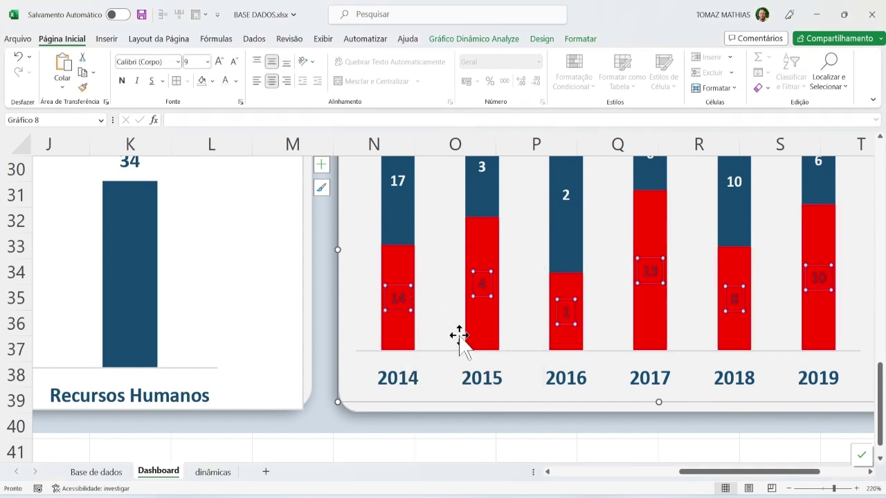
pyautogui.click(226, 81)
pyautogui.scroll(-3, 418, 280)
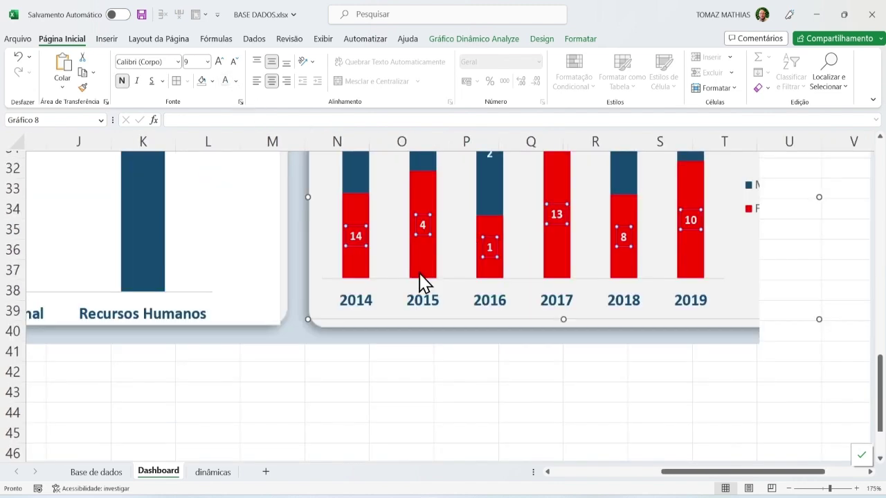
pyautogui.scroll(-1, 422, 280)
pyautogui.scroll(-4, 426, 268)
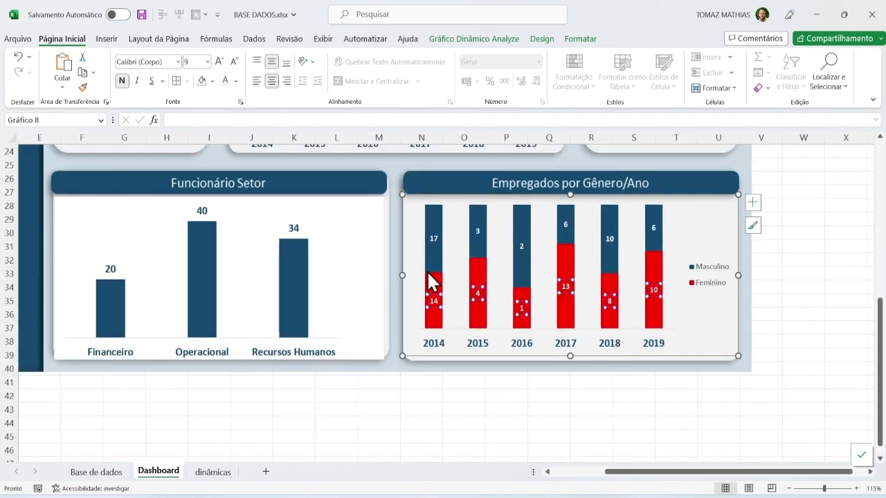
pyautogui.click(767, 265)
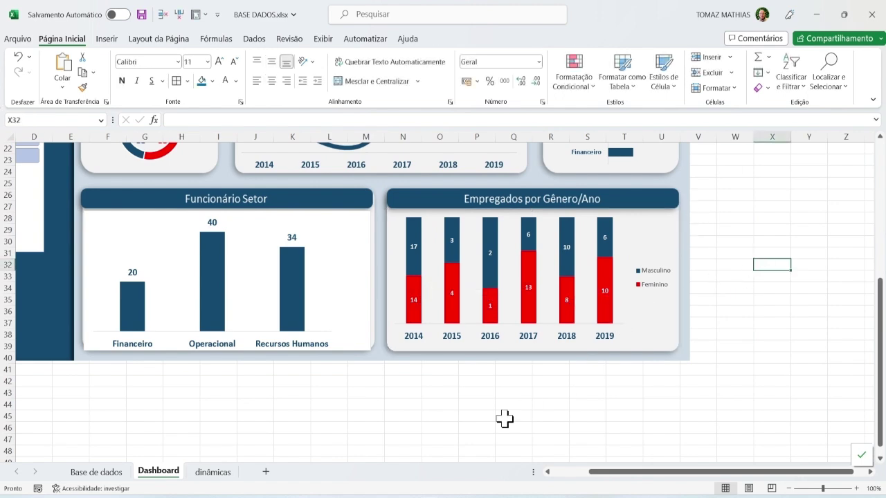
# Review the whole dashboard and try different company selections in the Empresa slicer to check which cards respond
pyautogui.moveTo(613, 472); pyautogui.dragTo(503, 476)
pyautogui.scroll(7, 492, 350)
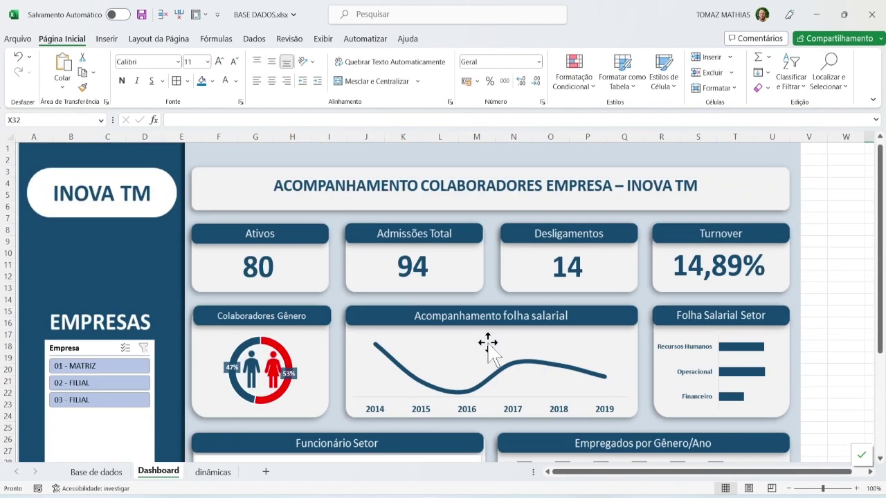
pyautogui.scroll(-1, 475, 312)
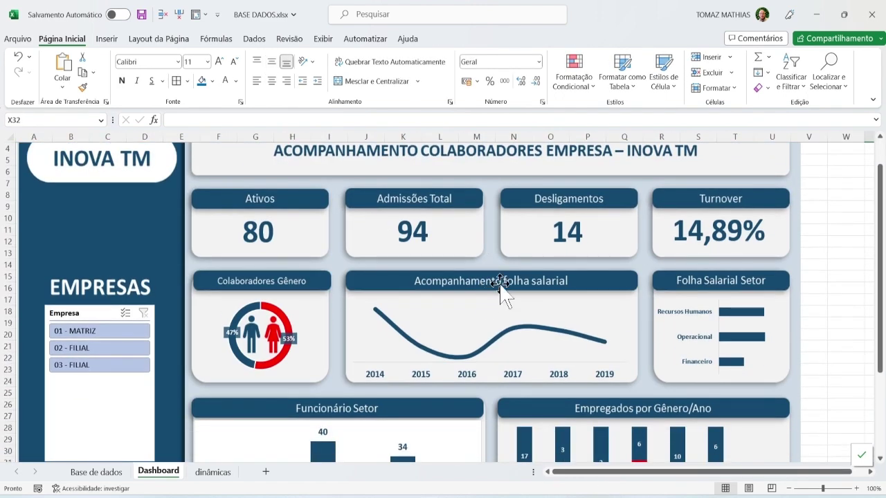
pyautogui.scroll(-1, 132, 401)
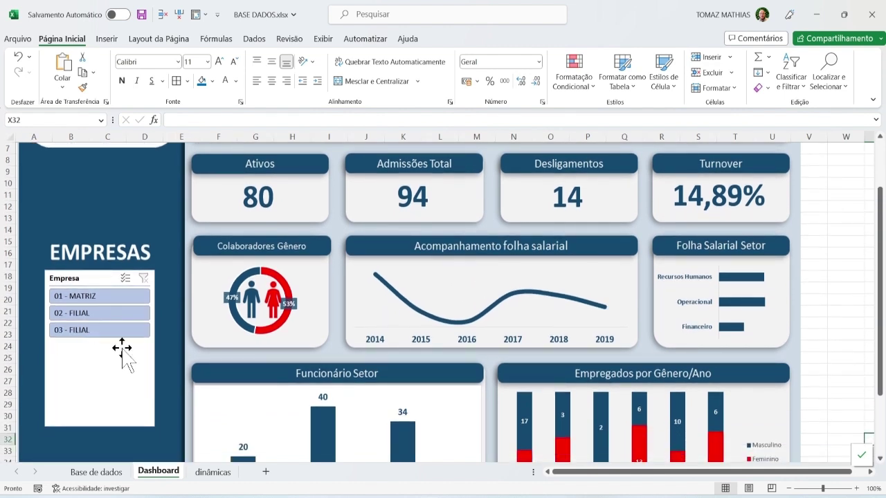
pyautogui.click(88, 313)
pyautogui.keyDown('ctrl'); pyautogui.click(108, 332); pyautogui.keyUp('ctrl')
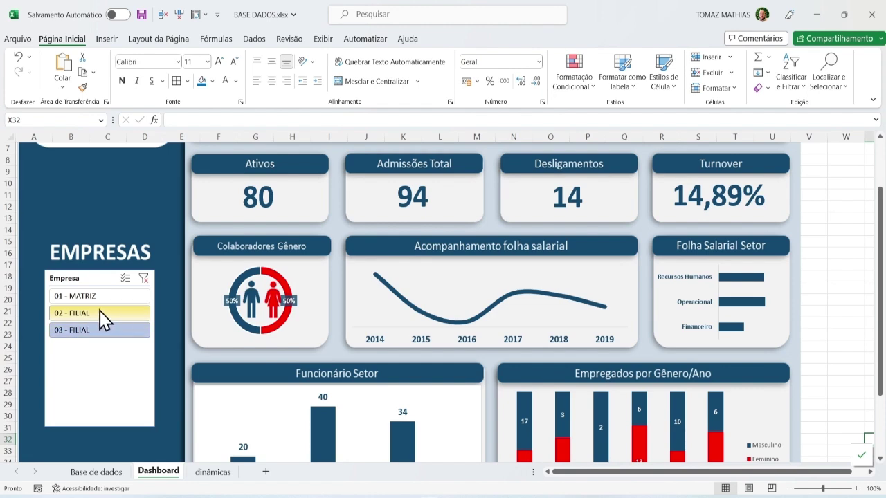
pyautogui.keyDown('ctrl'); pyautogui.click(83, 298); pyautogui.keyUp('ctrl')
pyautogui.keyDown('ctrl'); pyautogui.click(100, 313); pyautogui.keyUp('ctrl')
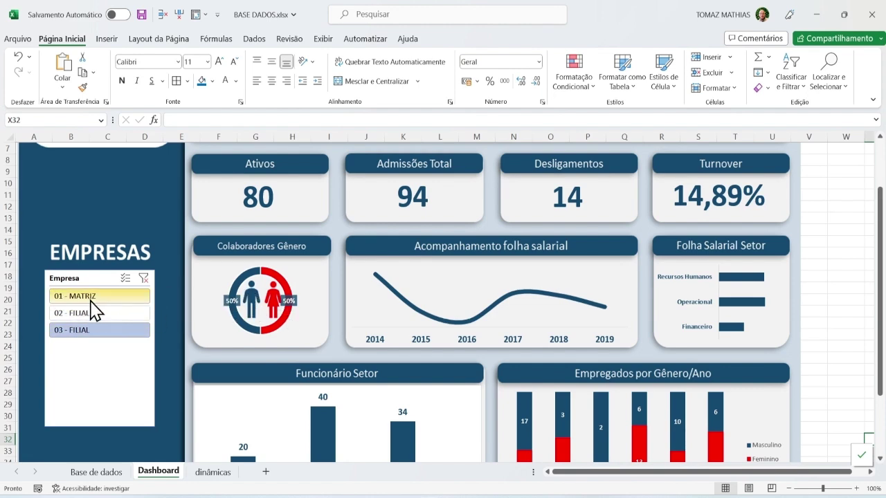
# Check the pivot tables on the dinâmicas sheet and filter the Dashboard slicer by 02 - FILIAL and 03 - FILIAL
pyautogui.click(212, 473)
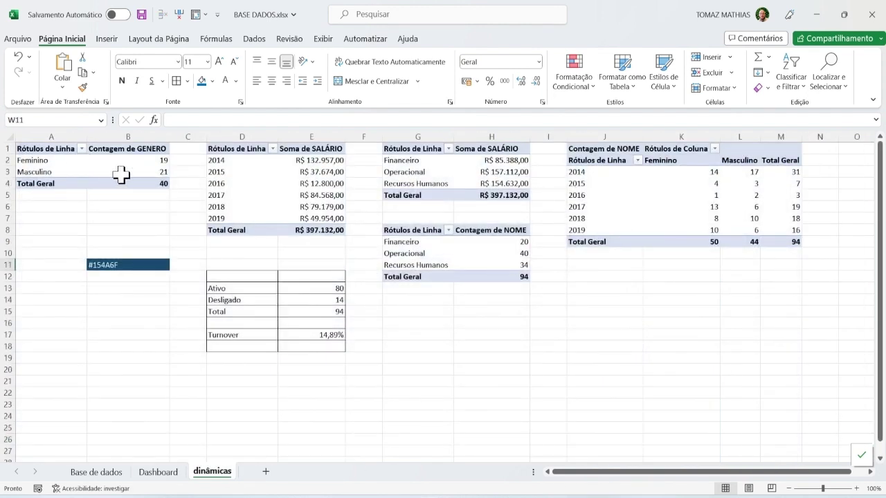
pyautogui.click(158, 473)
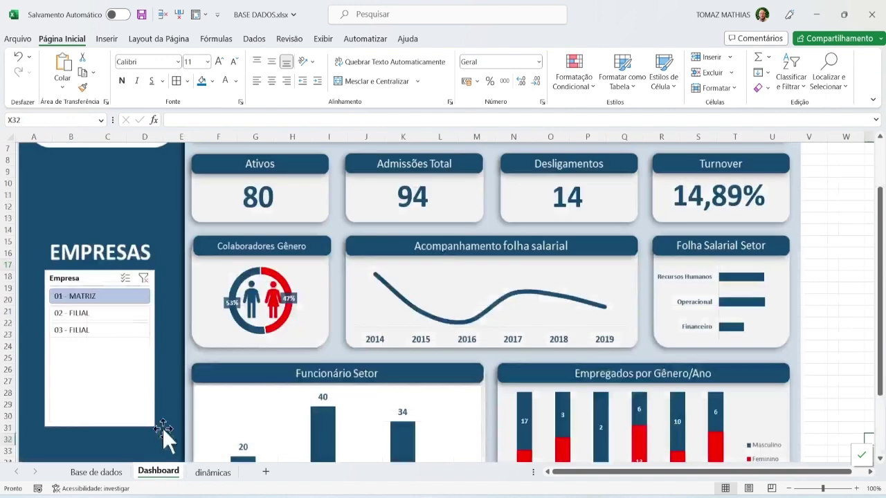
pyautogui.click(83, 312)
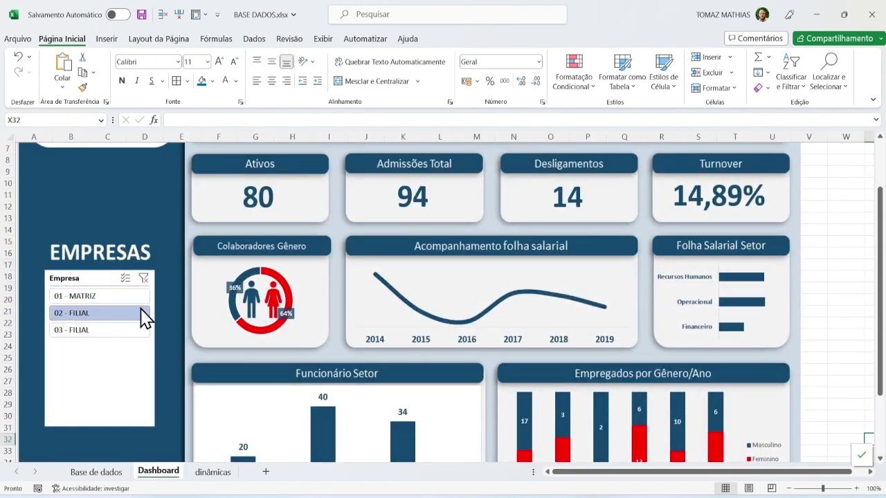
pyautogui.click(100, 331)
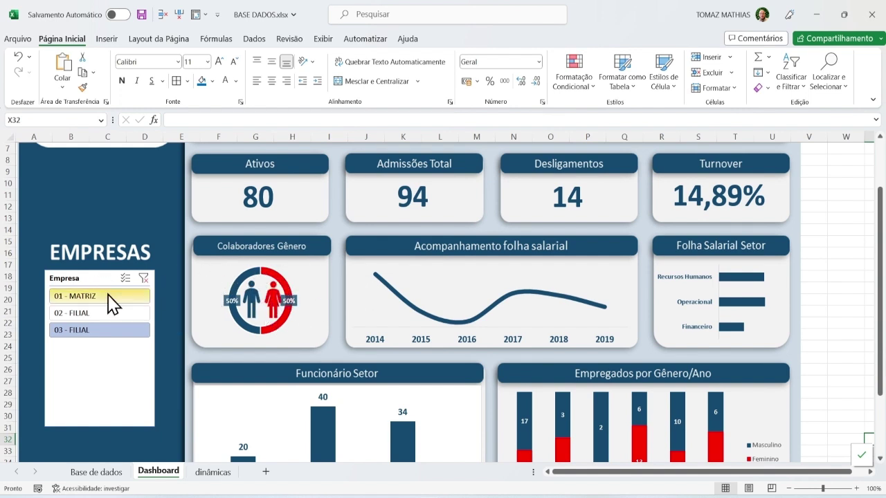
# Connect the Empresa slicer to the other pivot tables on the dinâmicas sheet, including Tabela dinâmica2, Tabela dinâmica3 and Tabela dinâmica4
pyautogui.click(170, 293)
pyautogui.click(96, 369)
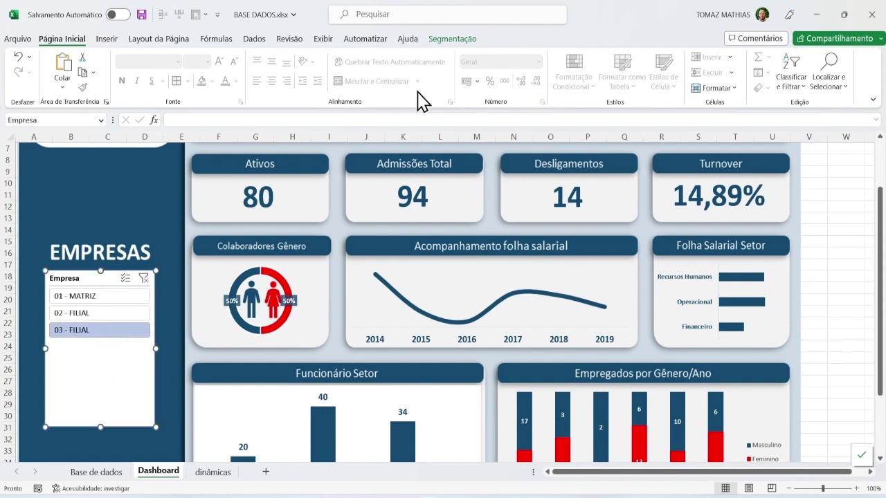
pyautogui.click(446, 41)
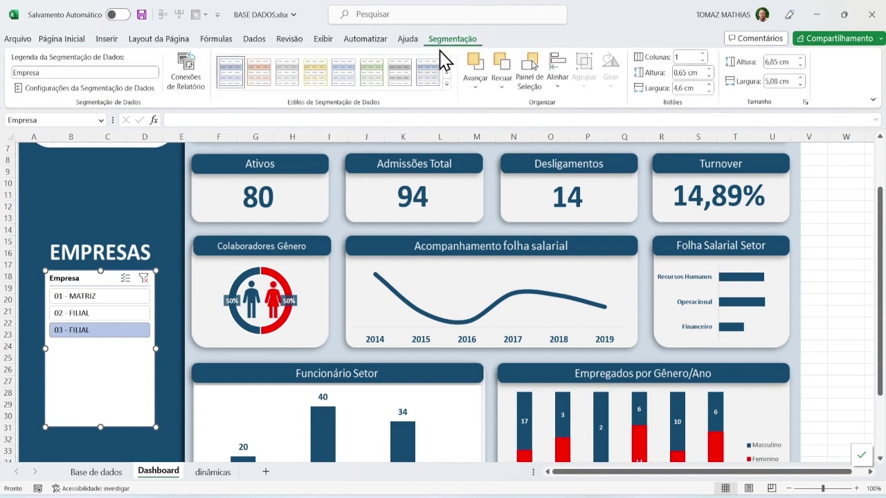
pyautogui.click(189, 70)
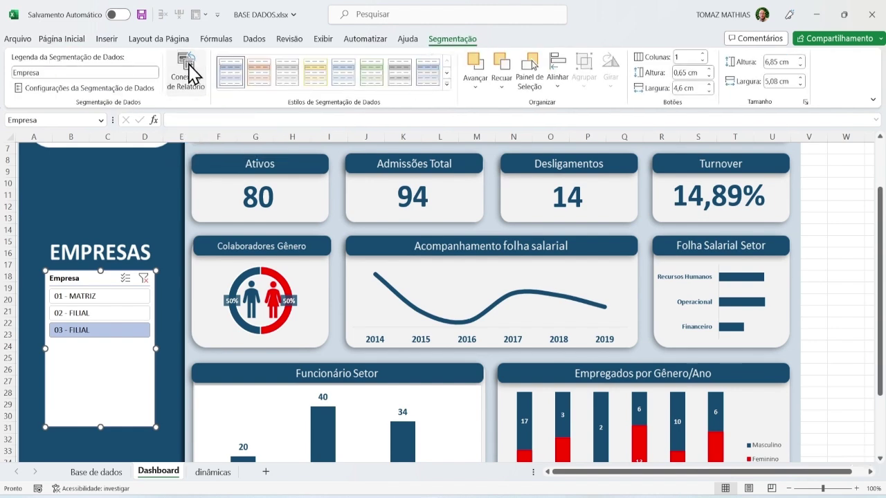
pyautogui.click(255, 206)
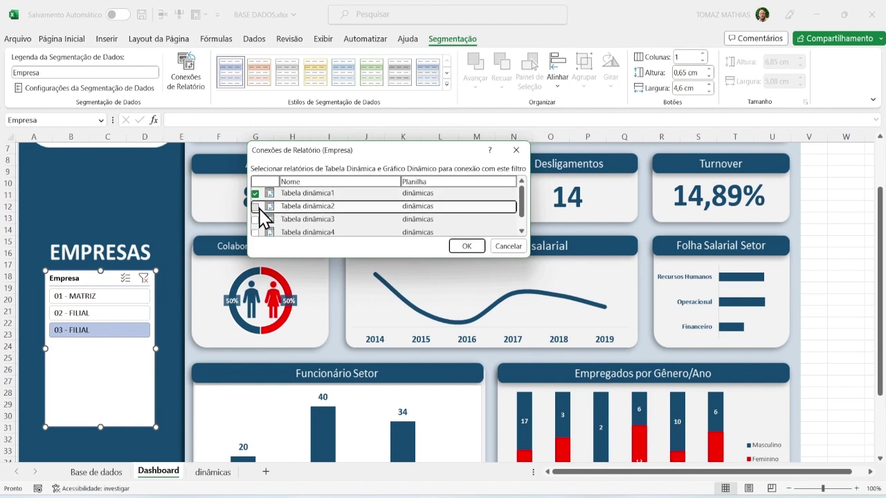
pyautogui.click(256, 220)
pyautogui.click(255, 231)
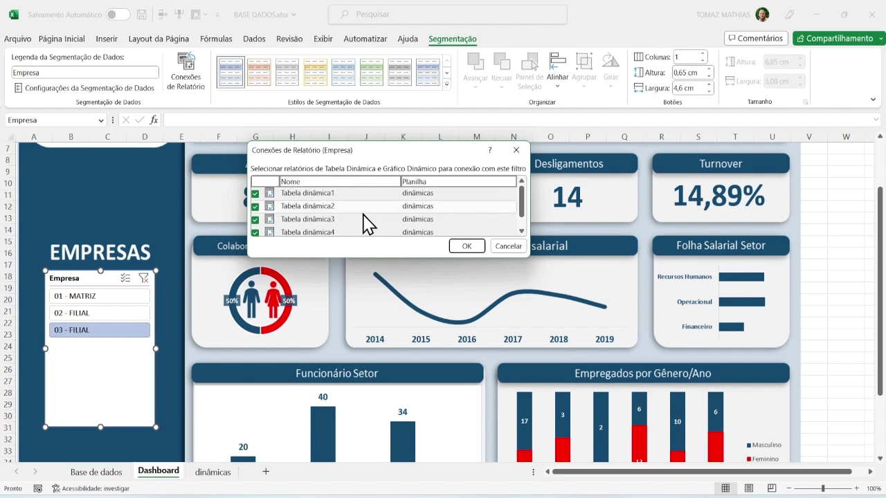
pyautogui.click(467, 246)
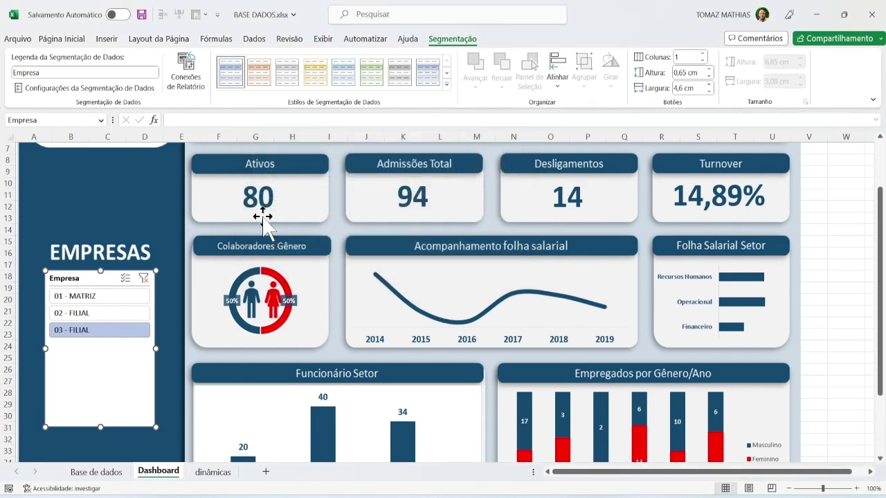
# Test the connected Empresa slicer by filtering the dashboard to 02 - FILIAL and to 01 - MATRIZ
pyautogui.click(94, 314)
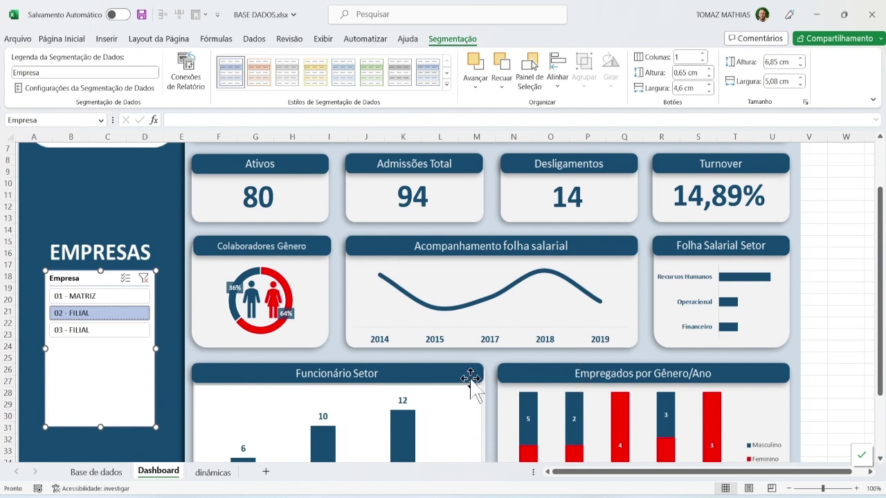
pyautogui.click(84, 298)
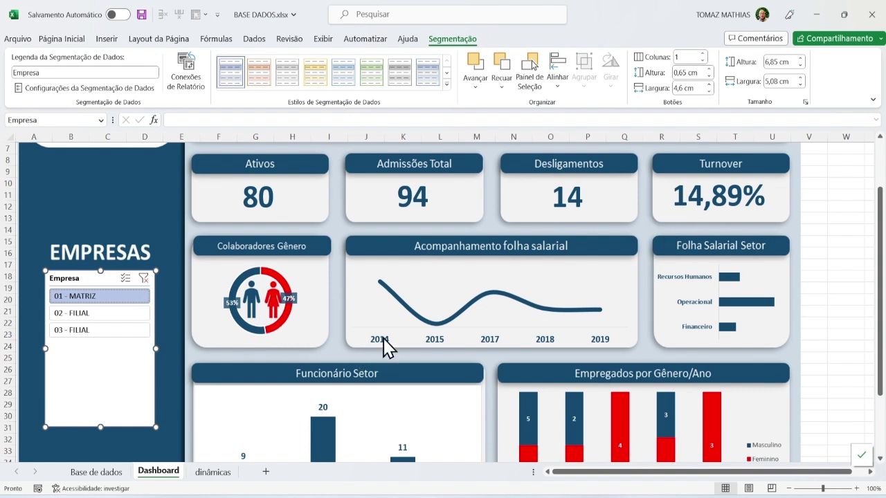
pyautogui.scroll(-1, 170, 271)
pyautogui.click(171, 271)
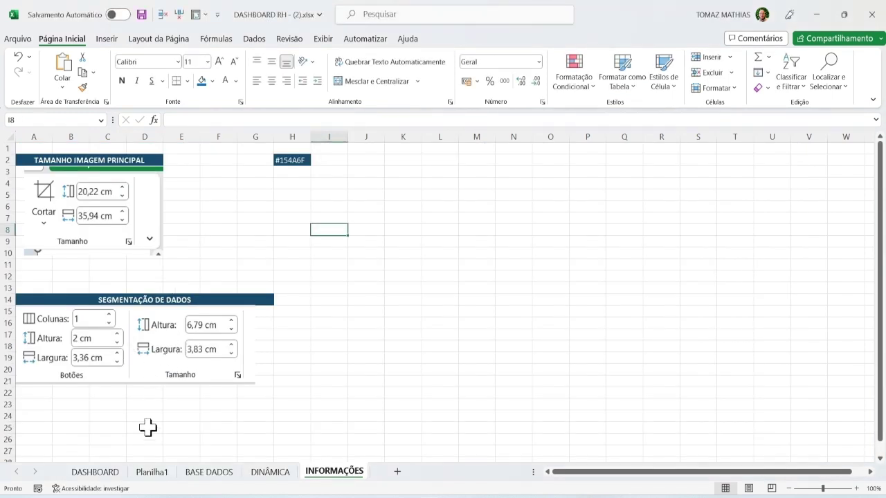
# Examine the finished slicer on the DASHBOARD sheet of DASHBOARD RH - (2).xlsx by filtering through all three companies
pyautogui.click(94, 472)
pyautogui.click(39, 263)
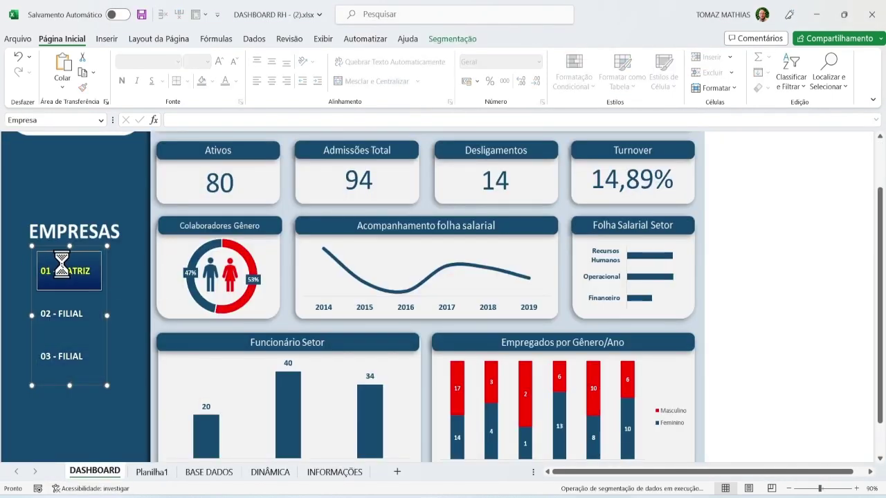
pyautogui.click(69, 312)
pyautogui.click(71, 355)
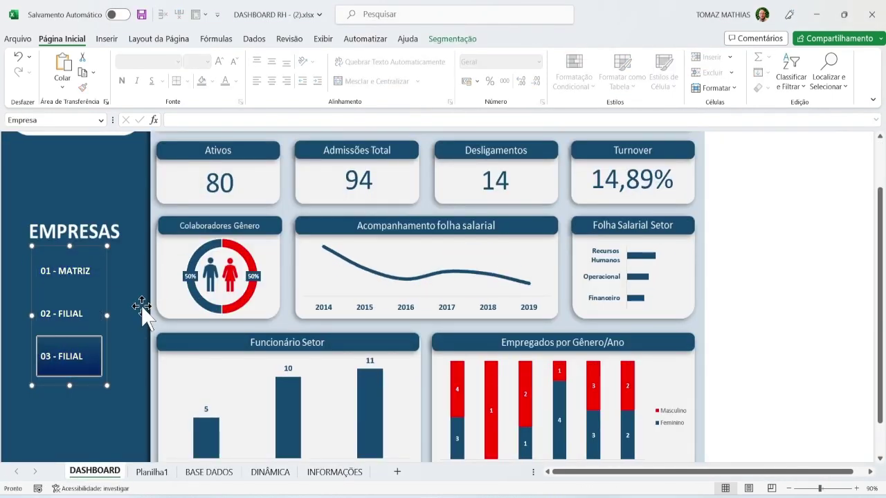
pyautogui.click(115, 309)
pyautogui.click(90, 273)
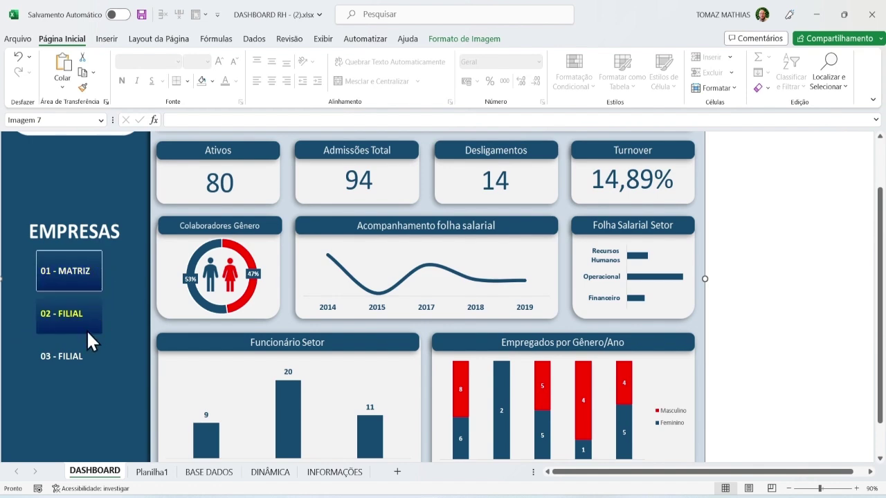
# Copy the Segmentação de Dados size picture from the INFORMAÇÕES sheet into the BASE DADOS.xlsx Dashboard and place it above the Empresa slicer
pyautogui.click(334, 474)
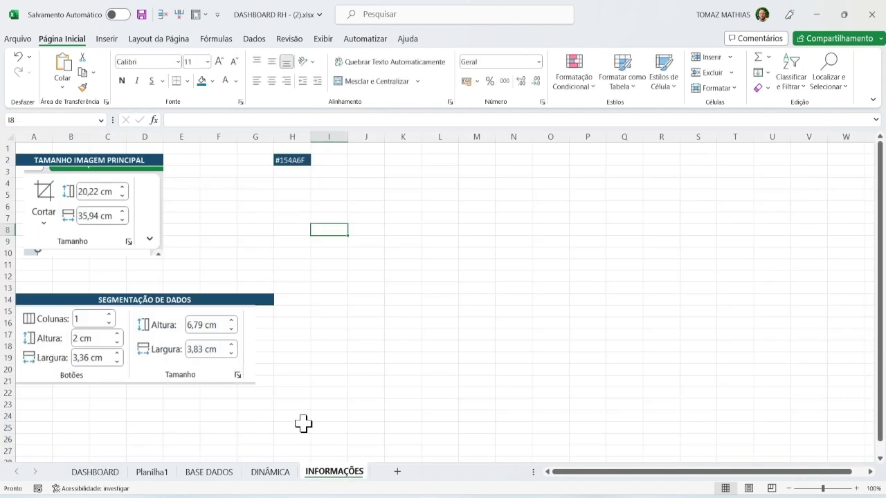
pyautogui.click(143, 339)
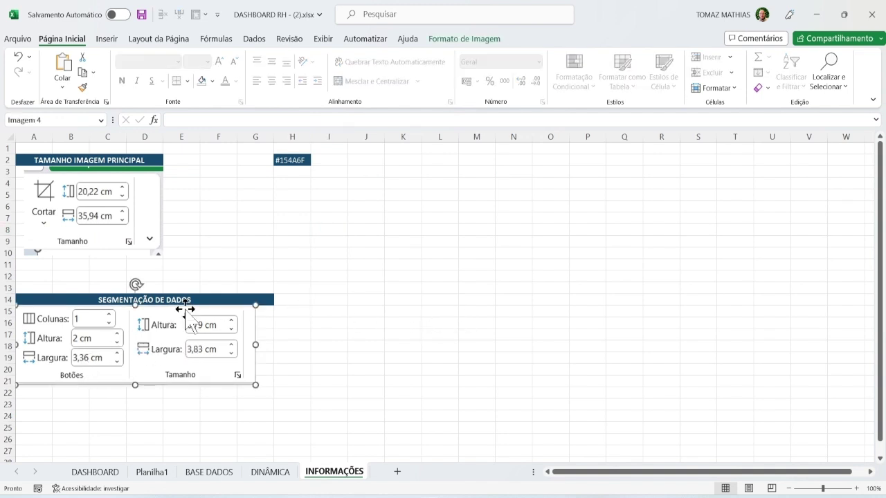
pyautogui.hotkey('alt', 'Tab')
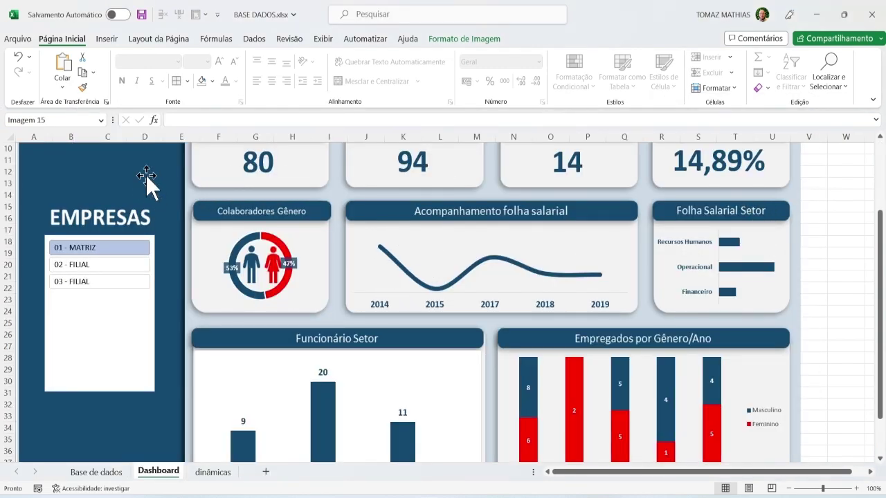
pyautogui.scroll(3, 159, 196)
pyautogui.click(166, 190)
pyautogui.moveTo(166, 190); pyautogui.dragTo(182, 283)
pyautogui.scroll(-2, 173, 285)
# Set the Empresa slicer's button height to 2 cm and button width to 3,36 cm
pyautogui.click(118, 367)
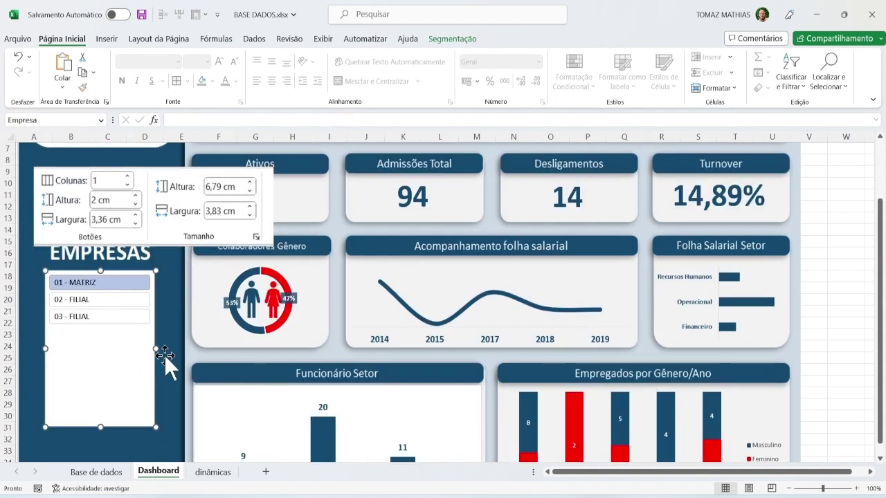
pyautogui.click(449, 39)
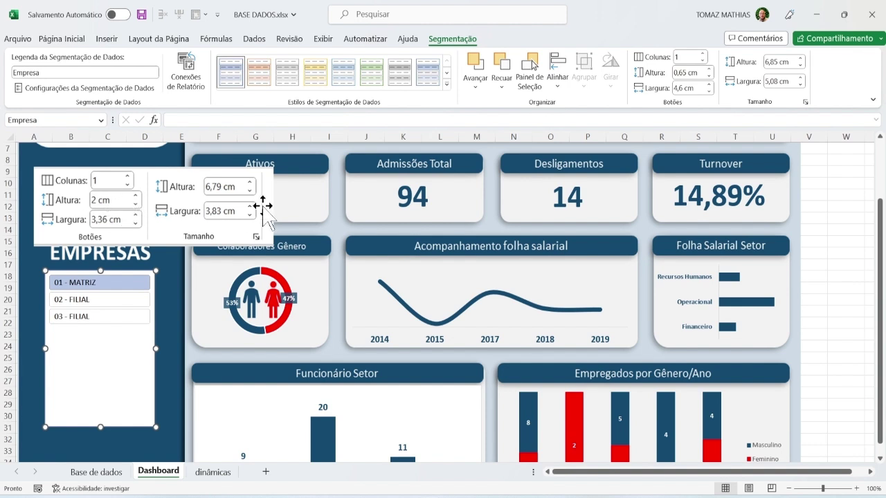
pyautogui.write('2')
pyautogui.press('Return')
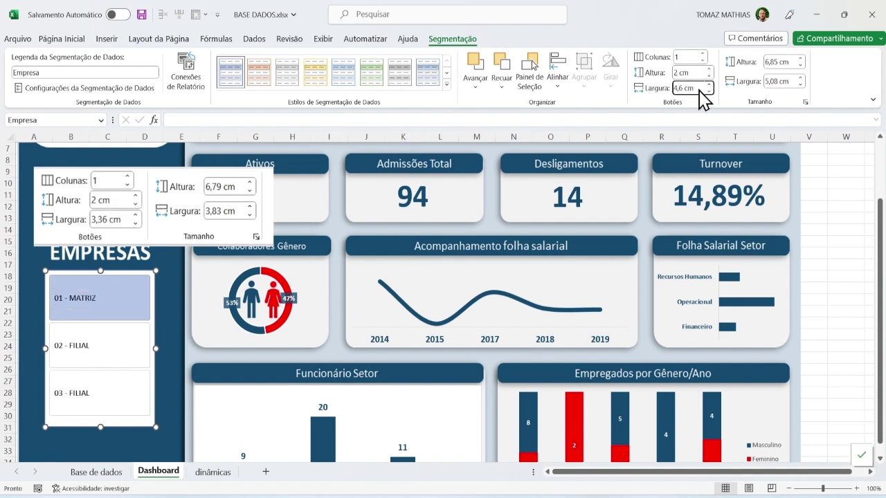
pyautogui.click(698, 88)
pyautogui.write('3,36')
pyautogui.press('Return')
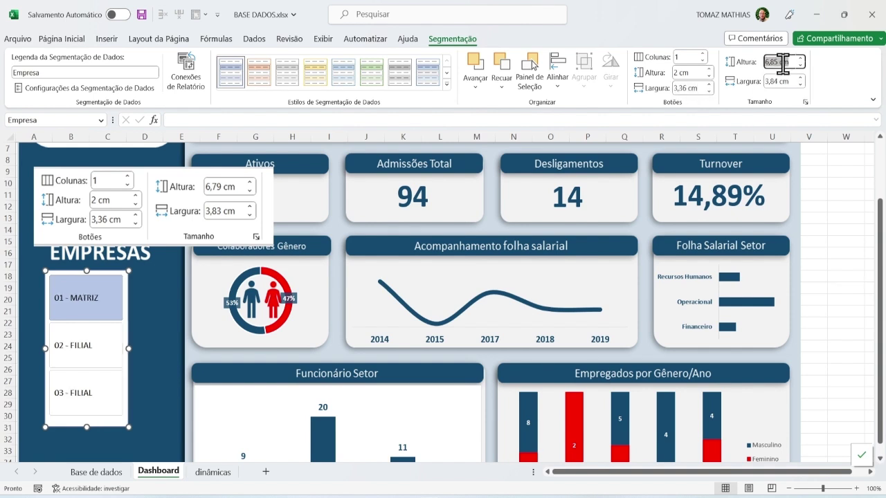
# Set the Empresa slicer's overall height to 6,79 cm and width to 3,83 cm
pyautogui.write('6,79')
pyautogui.press('Return')
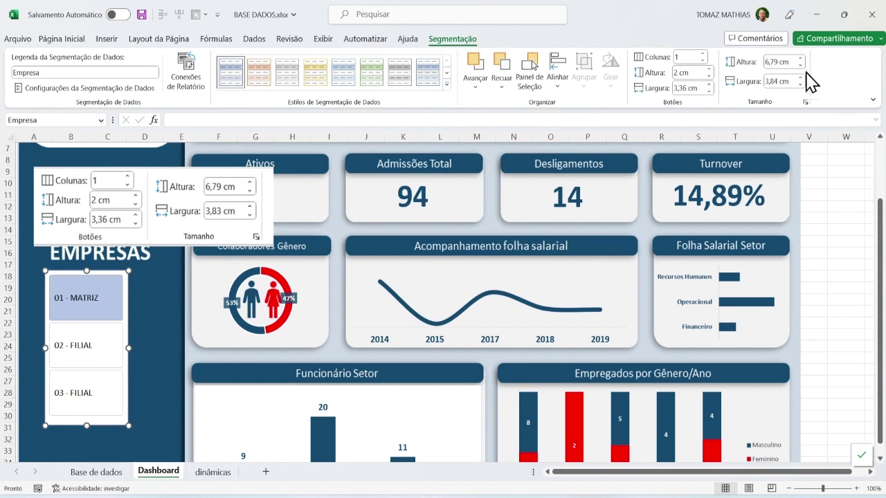
pyautogui.click(784, 81)
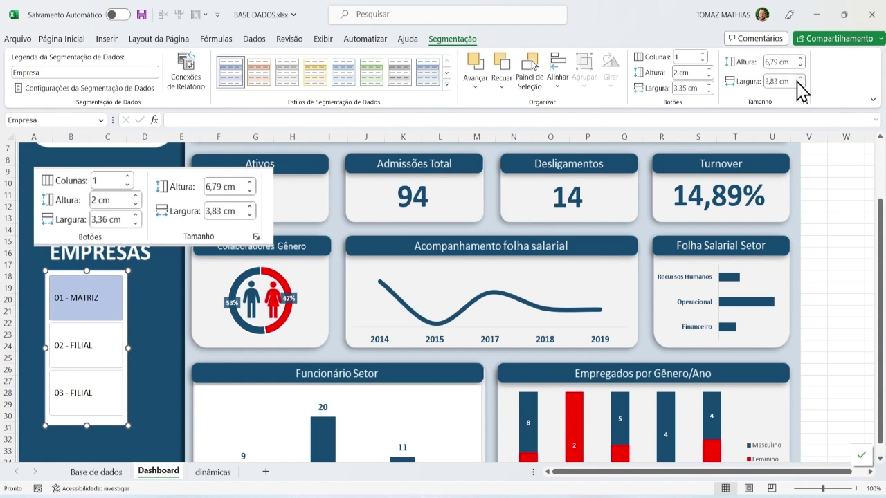
# Delete the reference size picture and center the Empresa slicer beneath the EMPRESAS heading
pyautogui.moveTo(180, 176); pyautogui.dragTo(168, 152)
pyautogui.press('Delete')
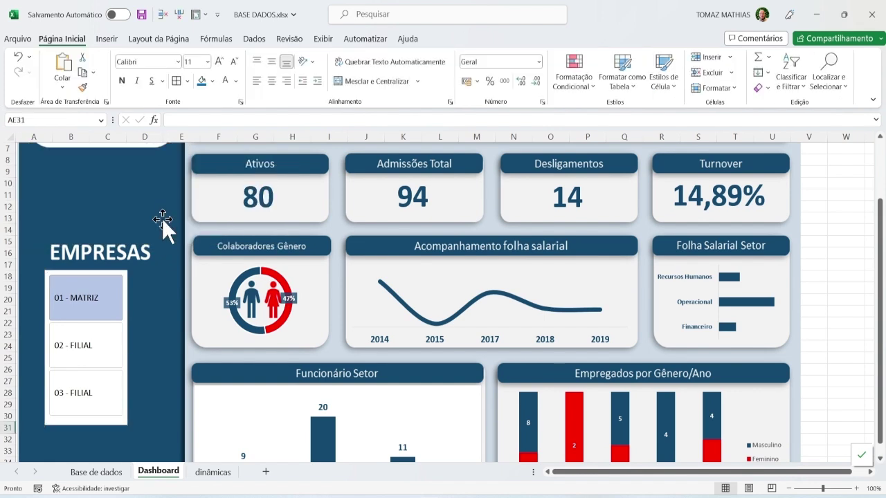
pyautogui.click(125, 302)
pyautogui.moveTo(81, 270); pyautogui.dragTo(95, 269)
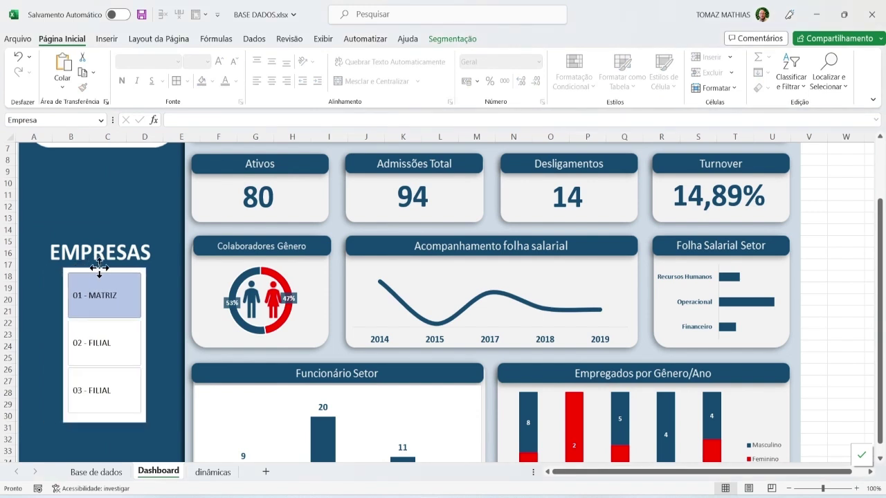
pyautogui.click(153, 211)
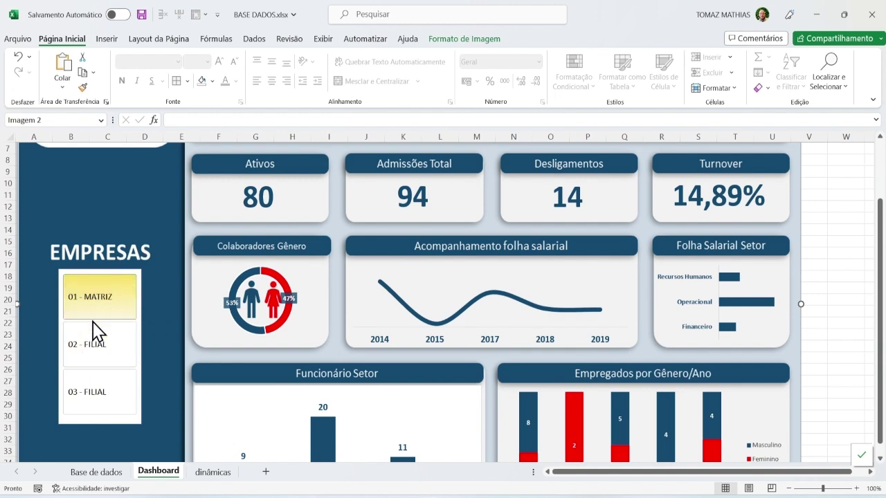
pyautogui.doubleClick(186, 231)
pyautogui.click(94, 339)
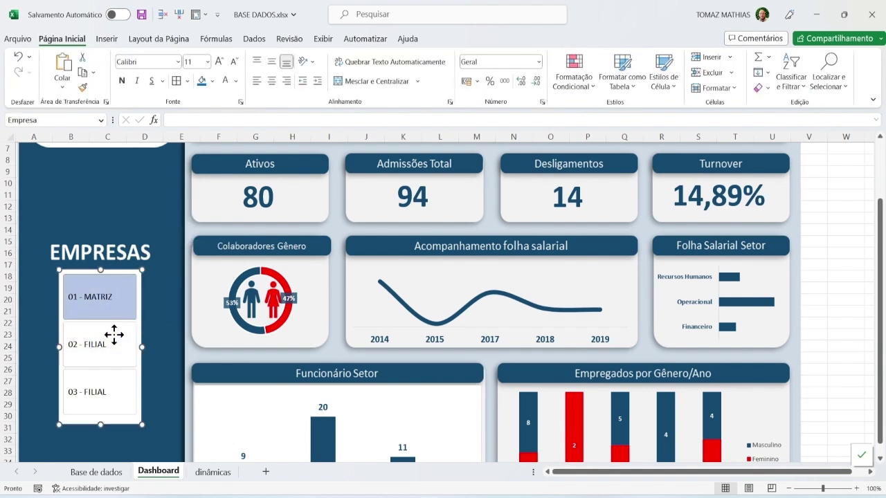
pyautogui.rightClick(114, 334)
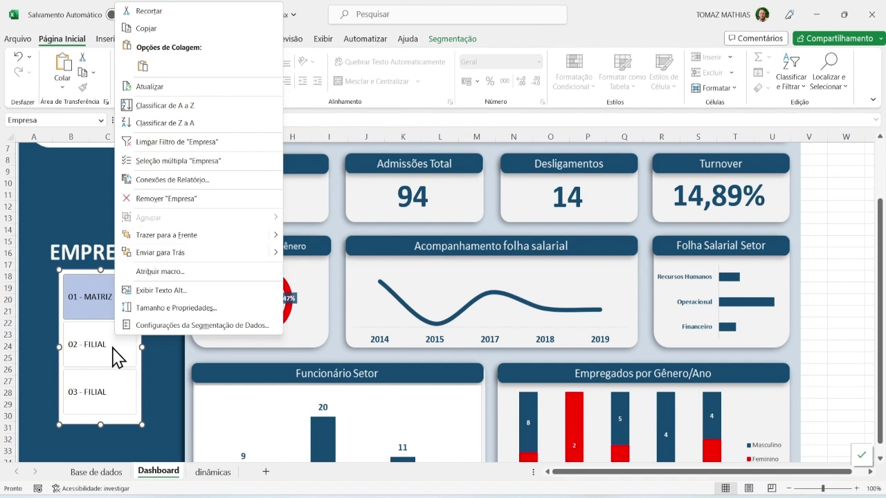
pyautogui.press('Escape')
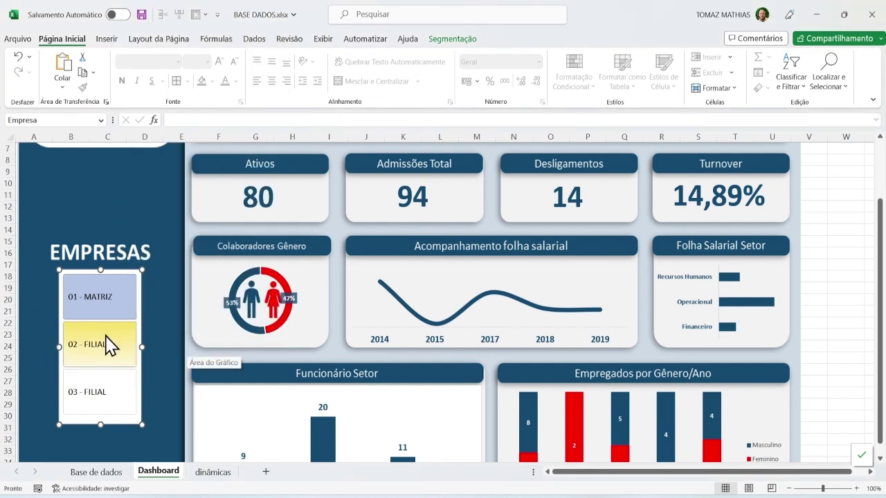
pyautogui.click(113, 209)
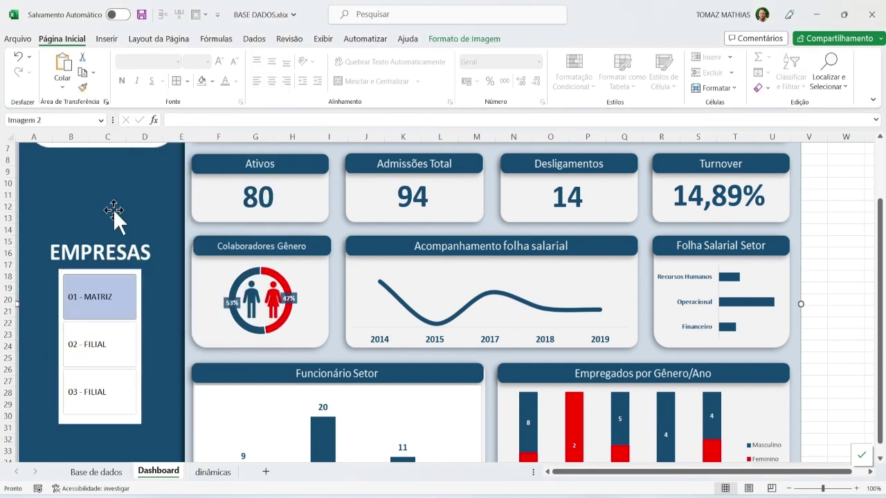
pyautogui.click(62, 317)
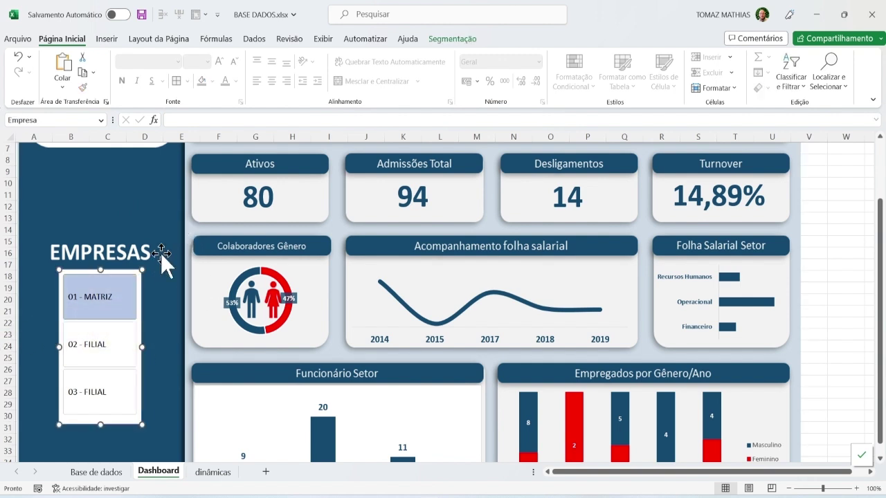
pyautogui.rightClick(113, 322)
pyautogui.press('Escape')
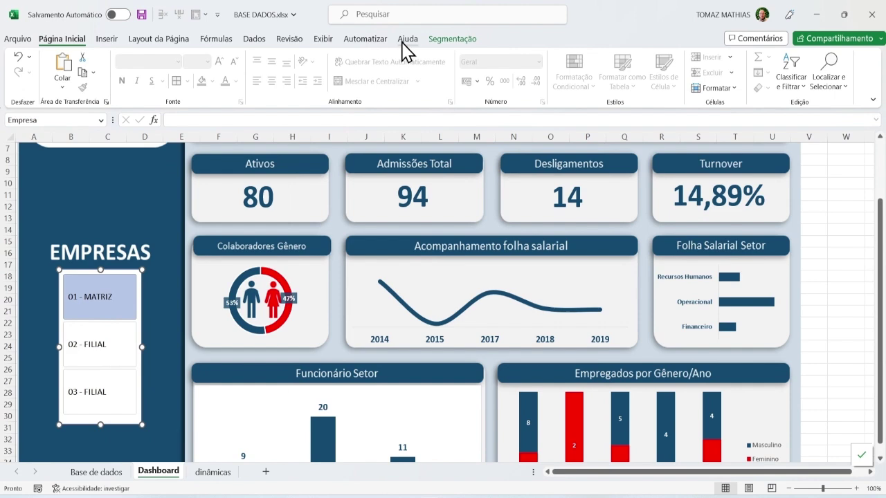
# Try the dark yellow and dark light-blue preset styles on the Empresa slicer
pyautogui.click(451, 39)
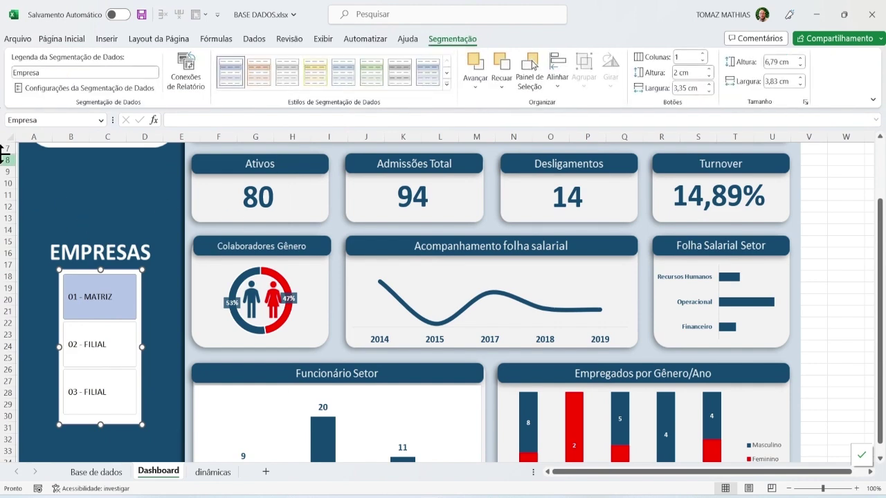
pyautogui.click(447, 85)
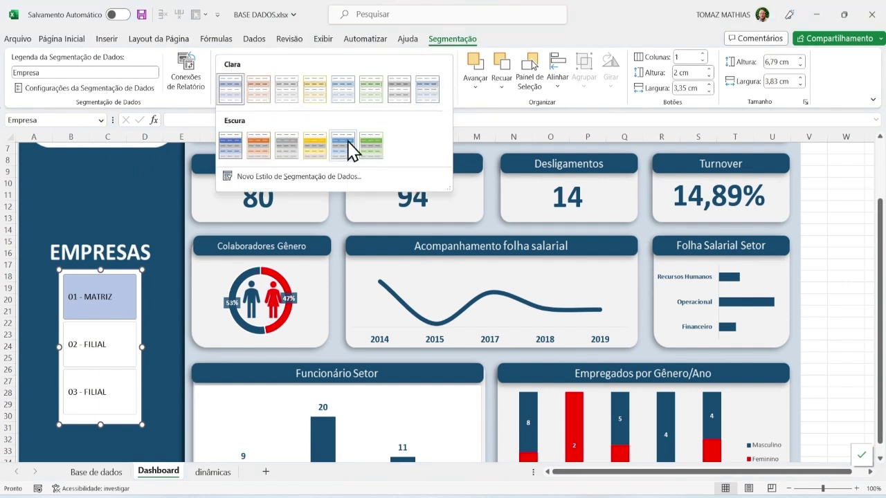
pyautogui.click(313, 149)
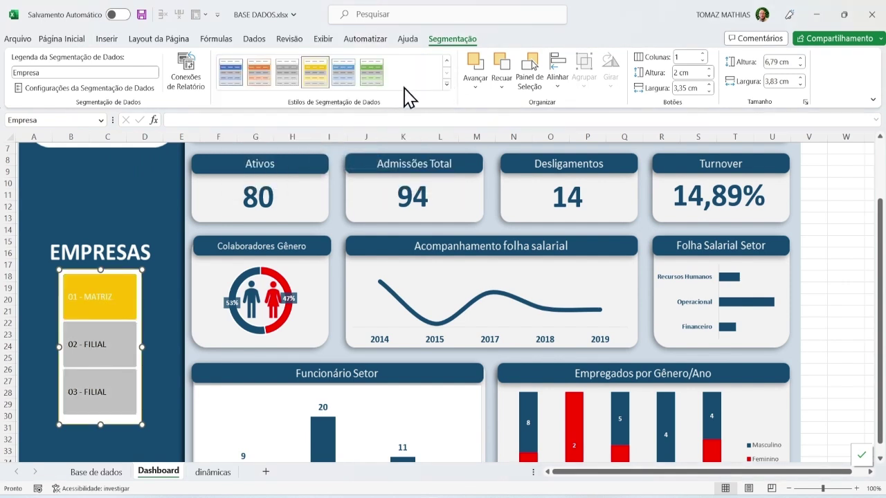
pyautogui.click(447, 84)
pyautogui.click(348, 144)
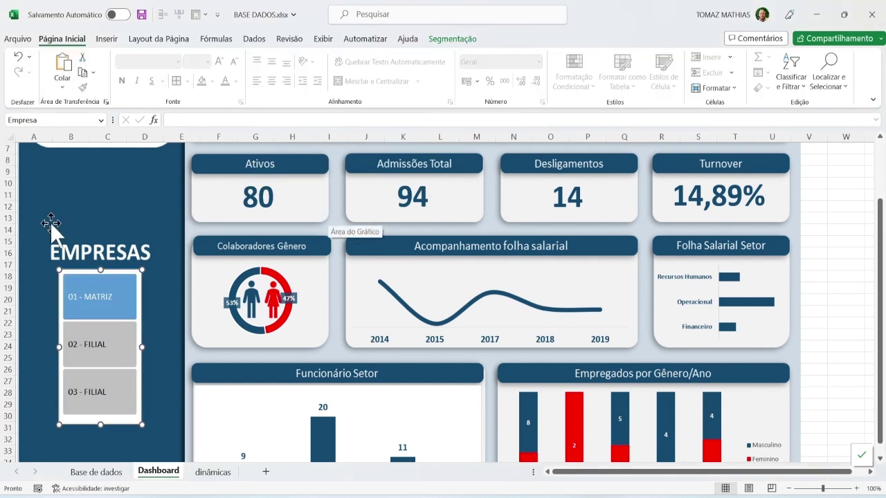
pyautogui.click(96, 194)
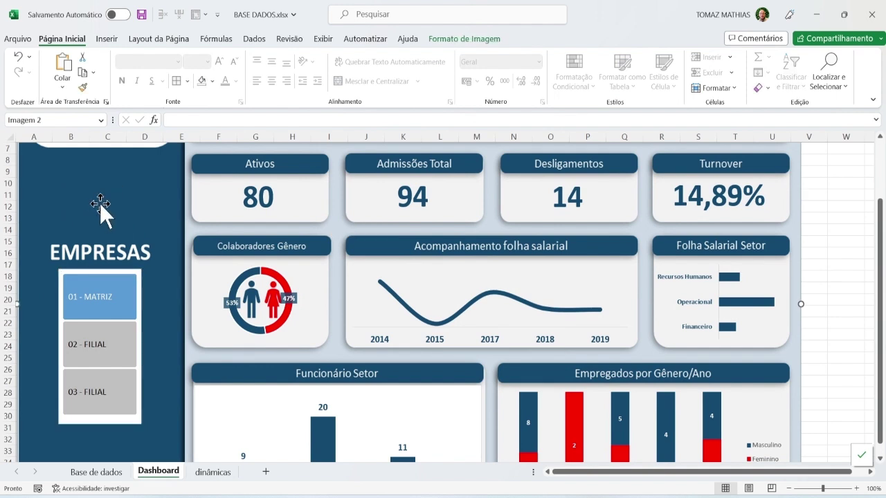
# Copy the colour code 154A6F from cell B11 of the dinâmicas sheet and return to the Dashboard sheet
pyautogui.click(213, 472)
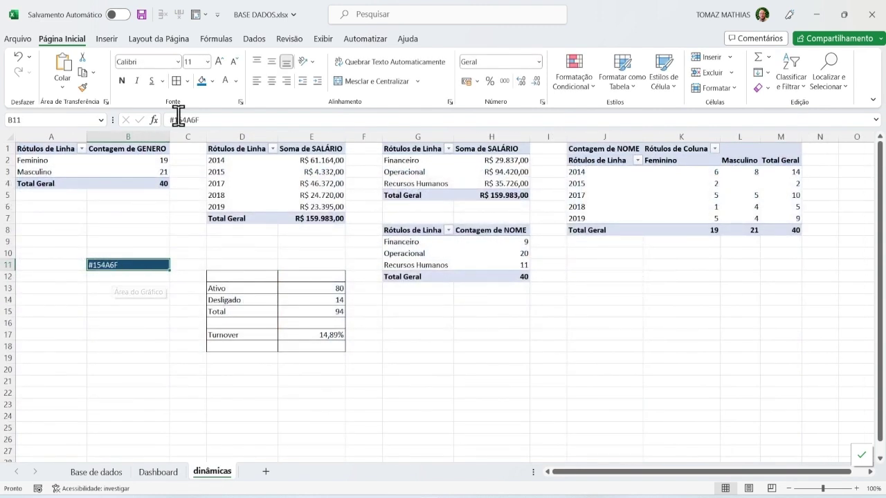
pyautogui.moveTo(175, 120); pyautogui.dragTo(206, 119)
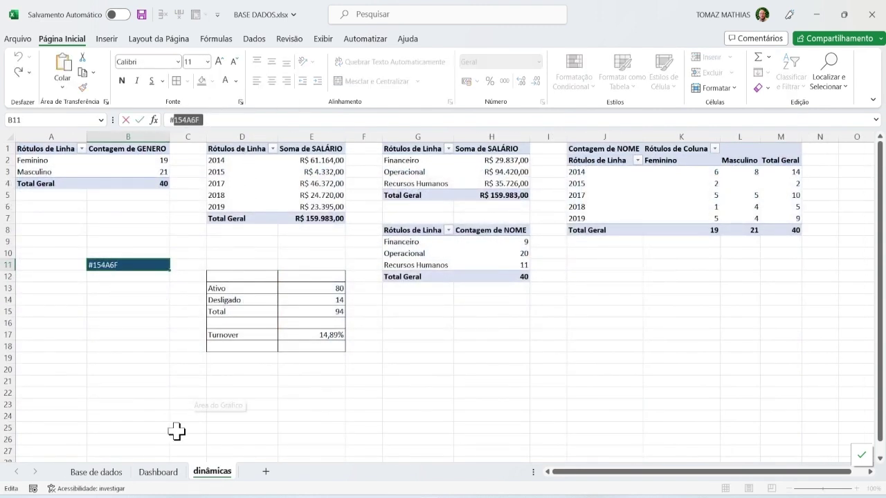
pyautogui.click(160, 474)
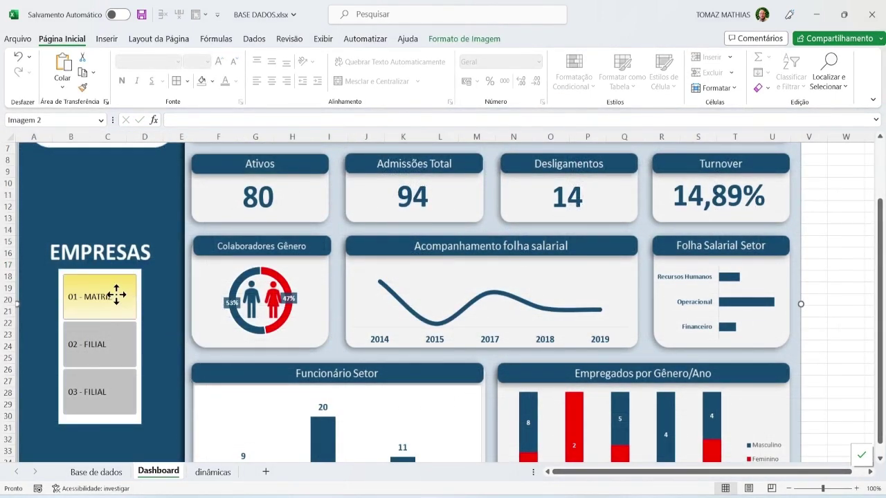
# Create a new slicer style whose Segmentação de Dados Inteira element has a solid fill of #154A6F
pyautogui.rightClick(116, 294)
pyautogui.click(143, 241)
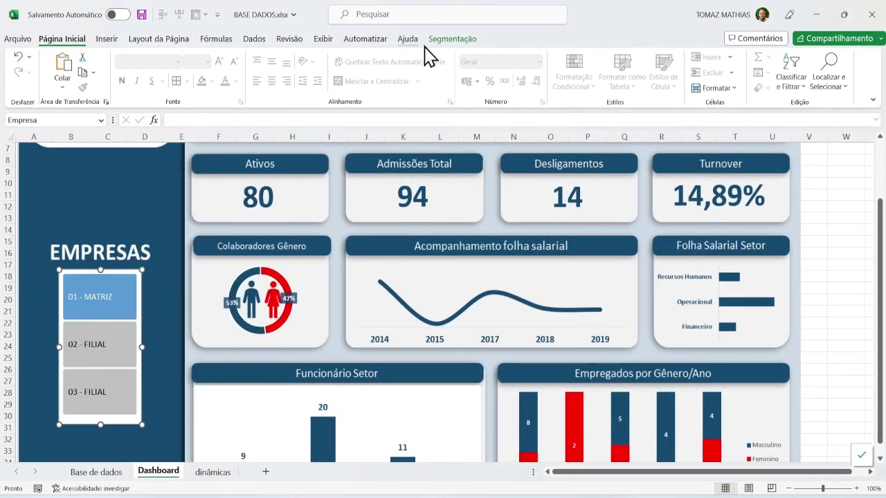
pyautogui.click(451, 39)
pyautogui.click(447, 84)
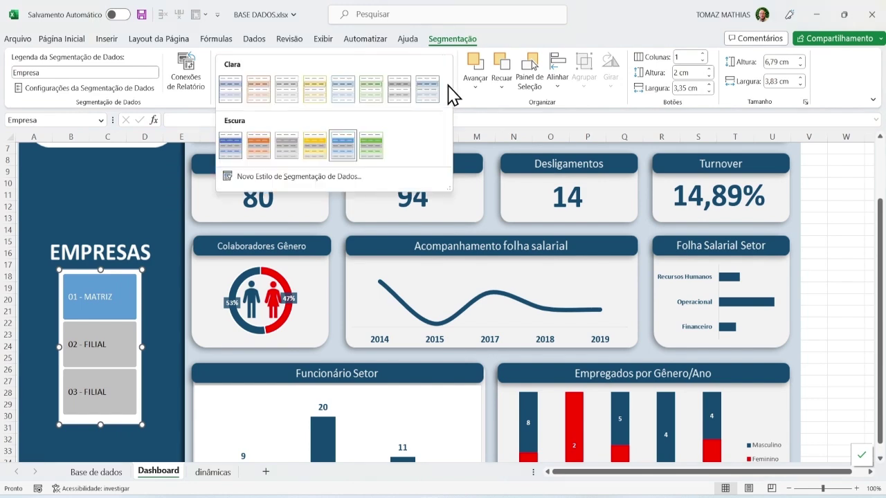
pyautogui.click(263, 175)
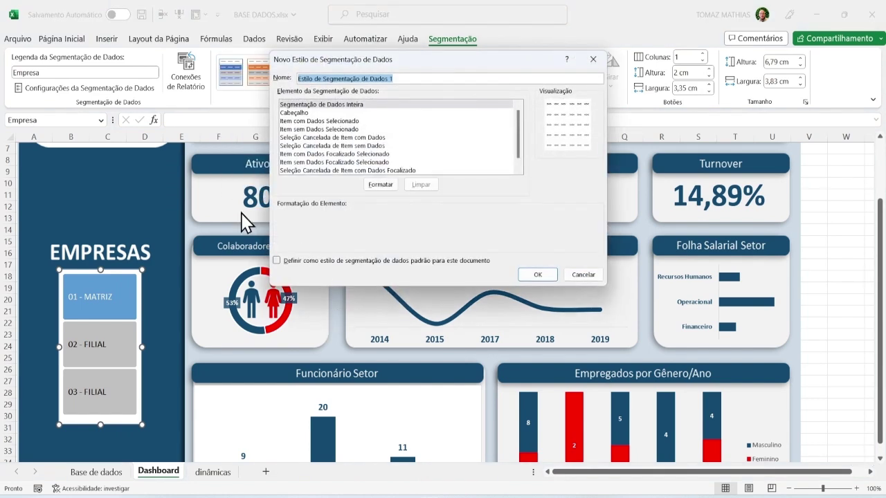
pyautogui.click(317, 104)
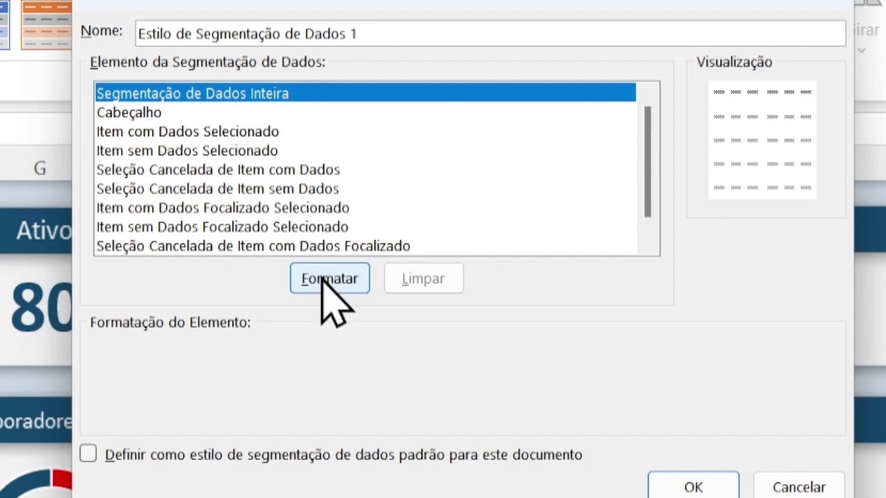
pyautogui.click(380, 184)
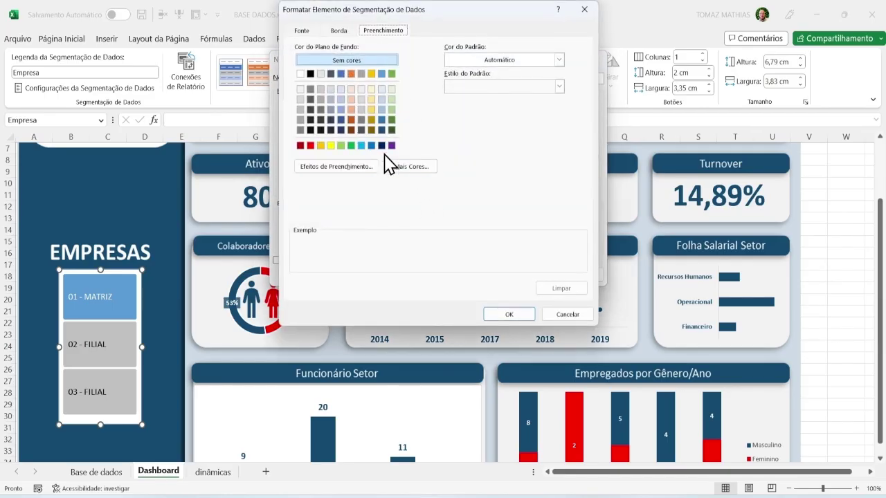
pyautogui.click(407, 169)
pyautogui.click(404, 90)
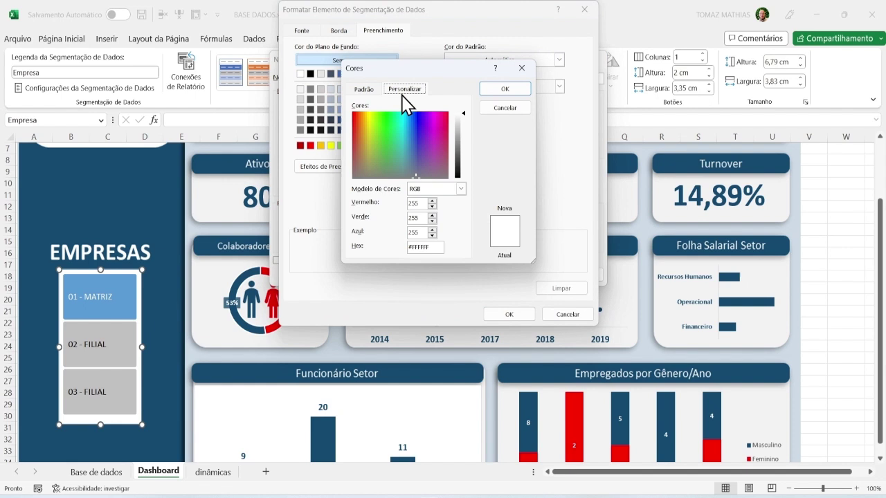
pyautogui.doubleClick(430, 243)
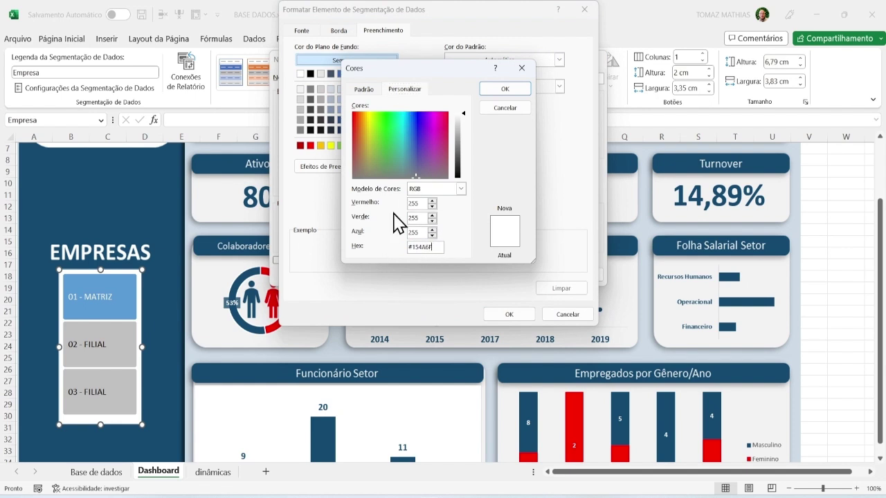
pyautogui.press('Return')
pyautogui.click(494, 315)
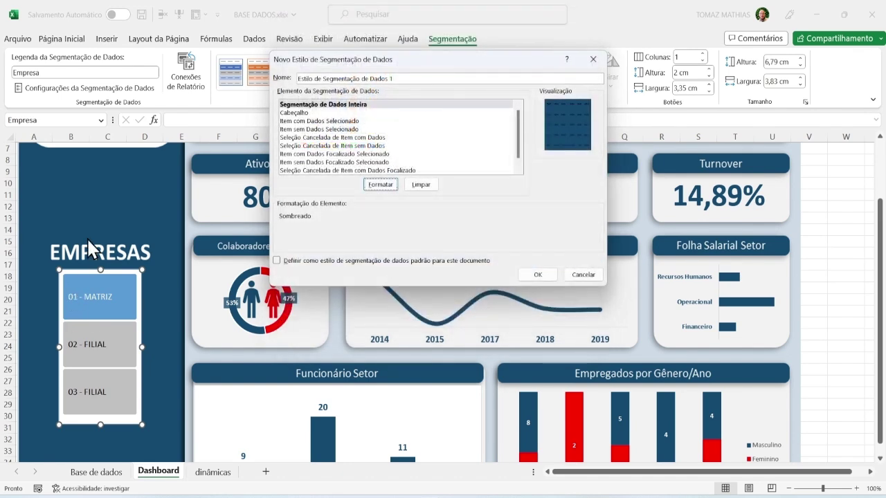
pyautogui.click(523, 277)
pyautogui.click(122, 194)
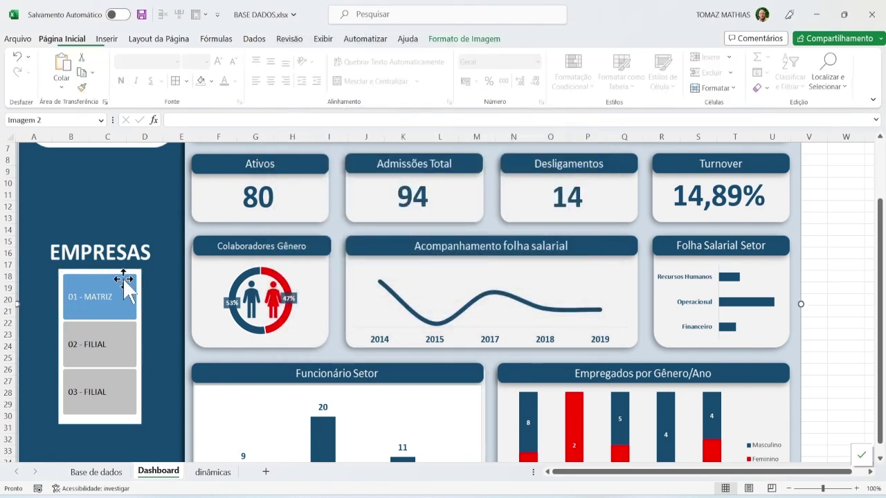
# Apply the new custom dark blue style to the Empresa slicer
pyautogui.click(86, 311)
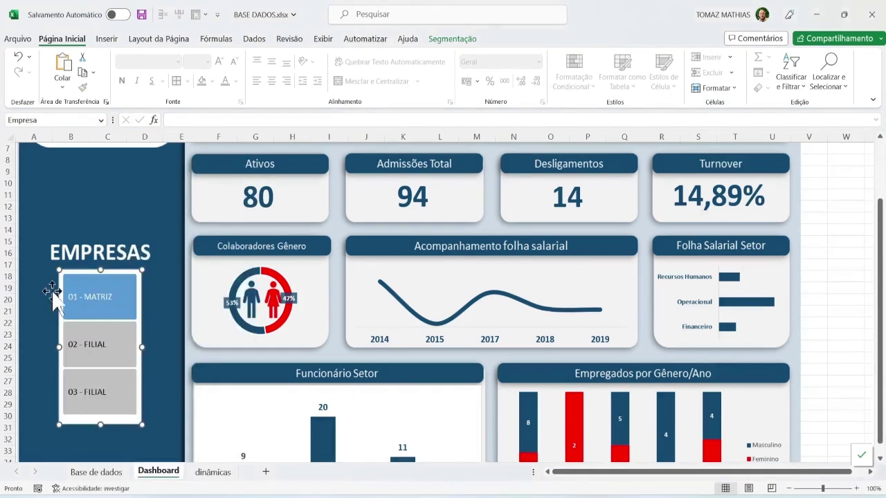
pyautogui.click(449, 40)
pyautogui.click(447, 84)
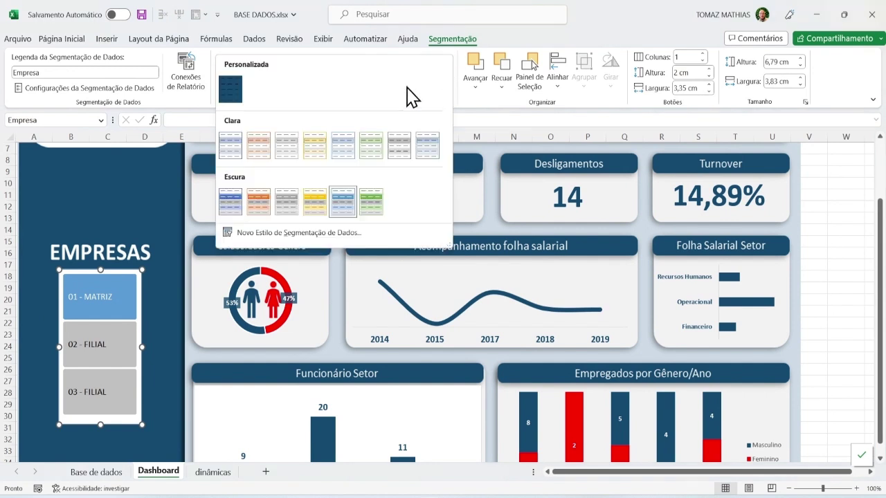
pyautogui.click(231, 87)
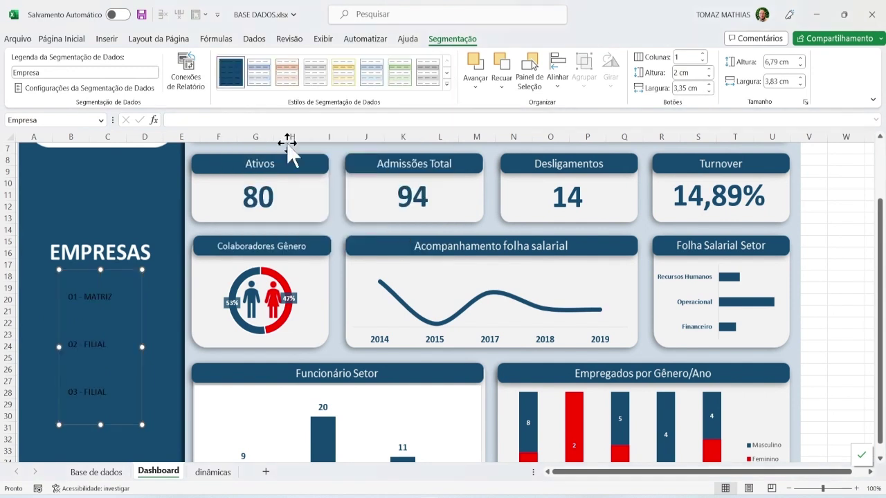
pyautogui.click(94, 192)
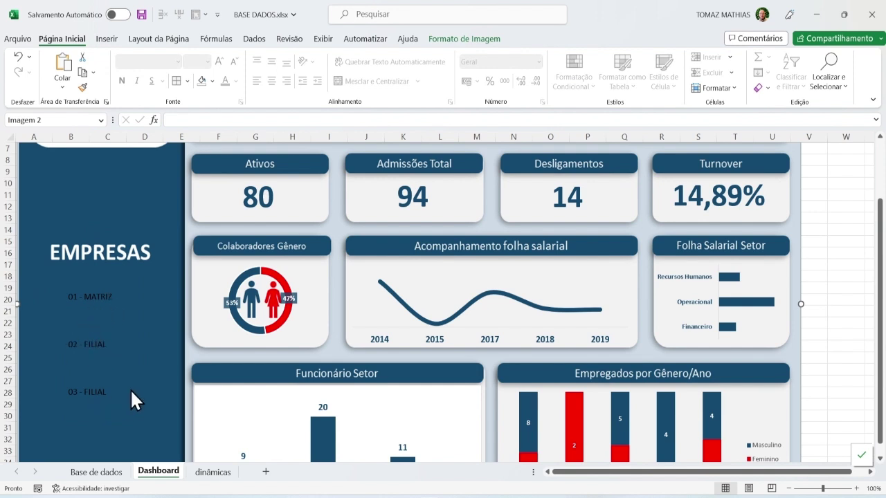
# Modify the slicer's custom style so Item com Dados Selecionado uses a bold (Negrito), white, size 14 font
pyautogui.click(97, 334)
pyautogui.rightClick(97, 333)
pyautogui.press('Escape')
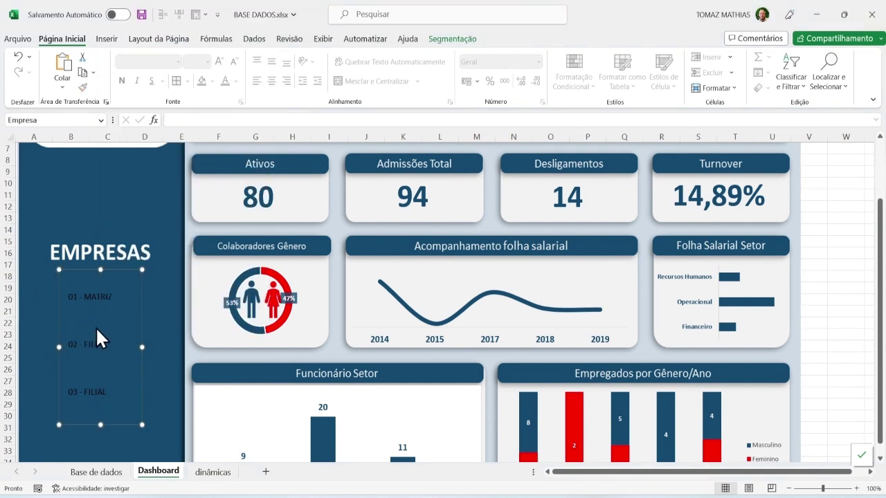
pyautogui.click(444, 39)
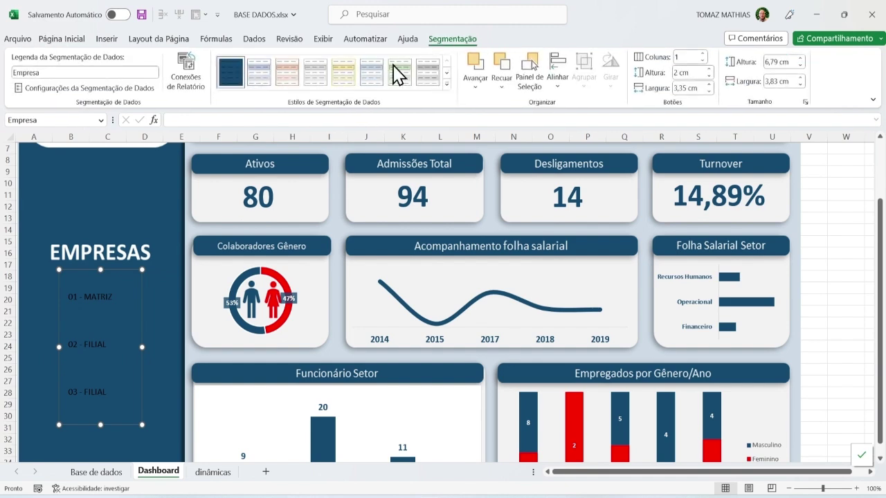
pyautogui.rightClick(231, 81)
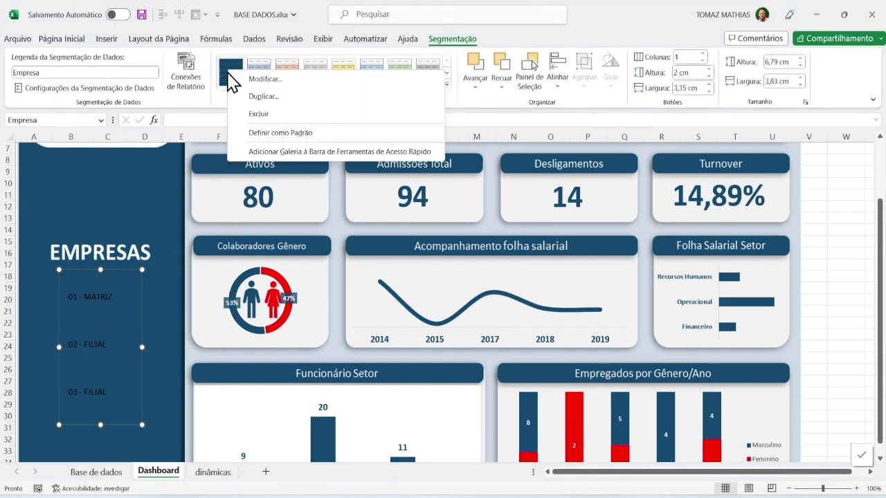
pyautogui.click(263, 81)
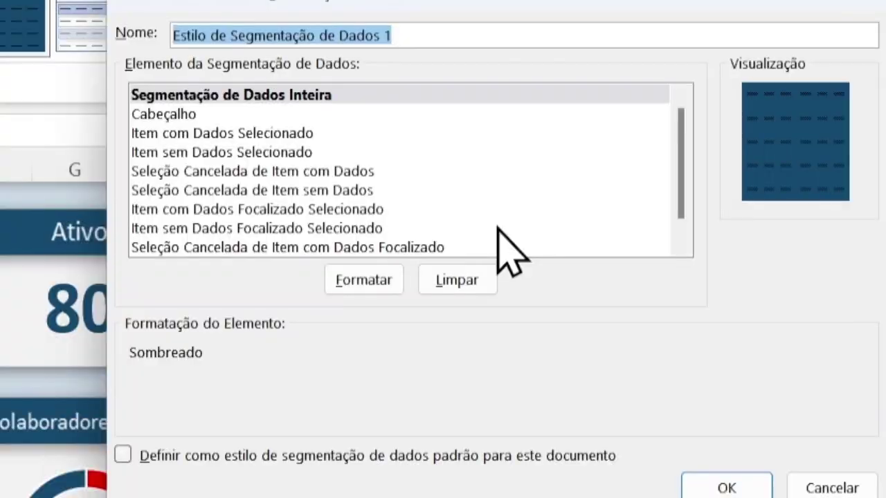
pyautogui.click(196, 134)
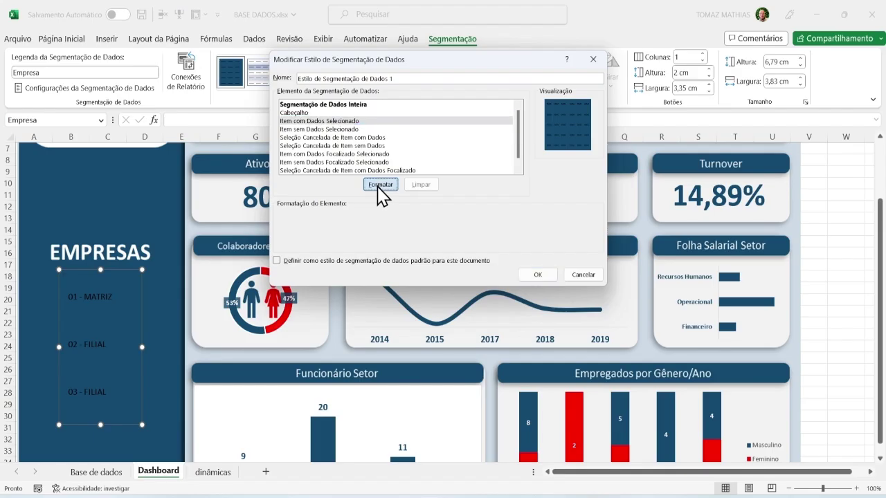
pyautogui.click(364, 293)
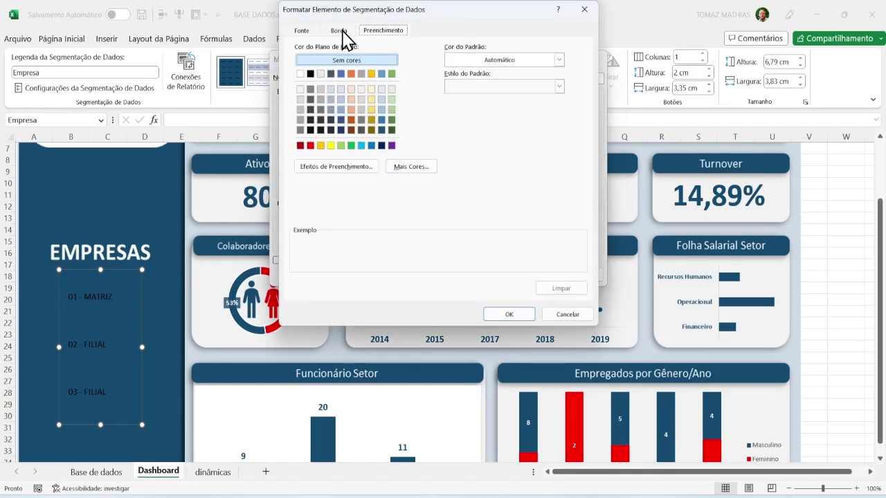
pyautogui.click(301, 32)
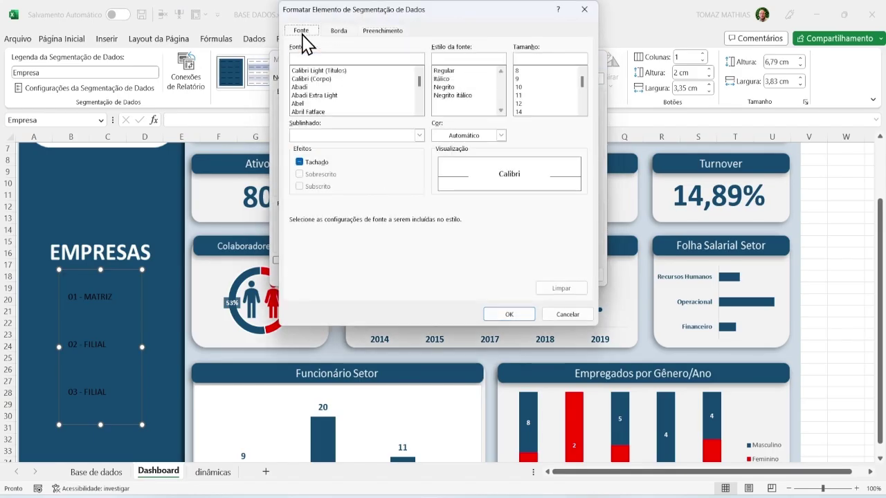
pyautogui.click(443, 87)
pyautogui.click(500, 135)
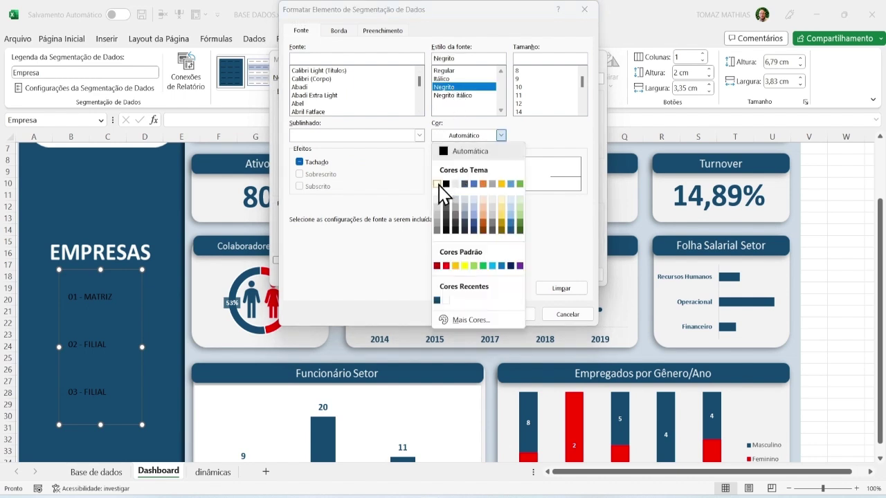
pyautogui.click(438, 184)
pyautogui.click(519, 112)
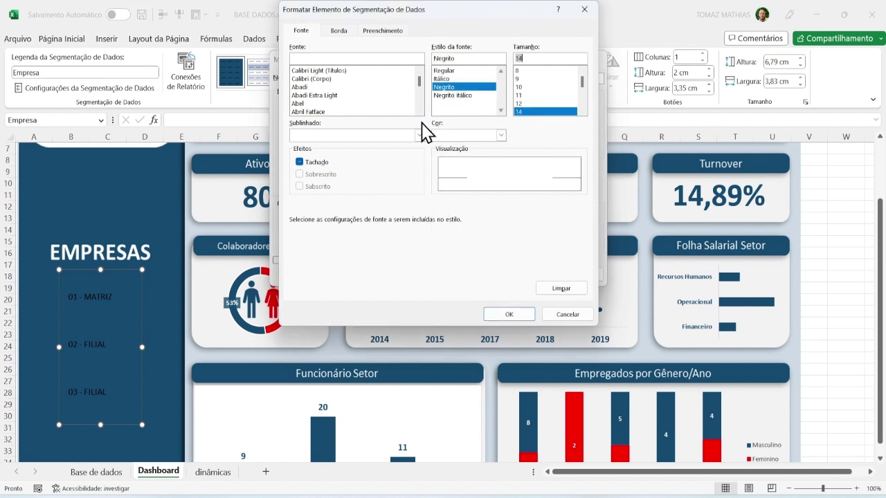
# Give Item com Dados Selecionado a horizontal two-colour gradient fill from dark blue to standard blue and save the style
pyautogui.click(379, 38)
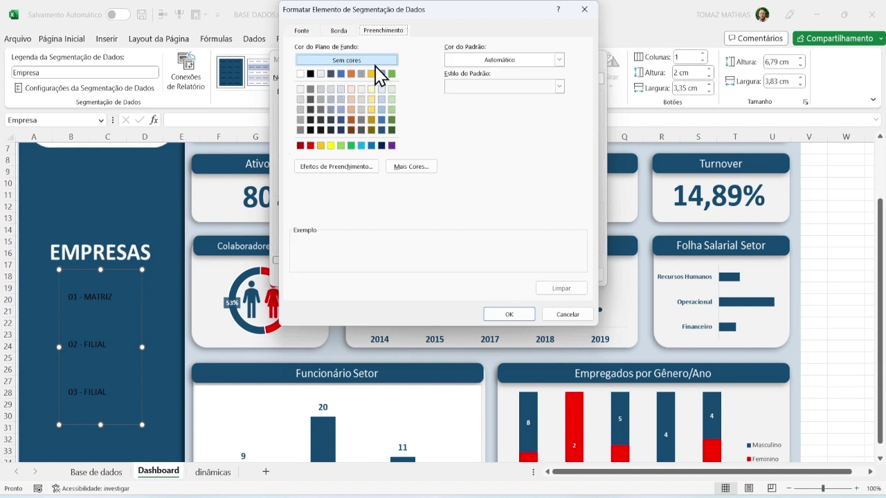
pyautogui.click(330, 168)
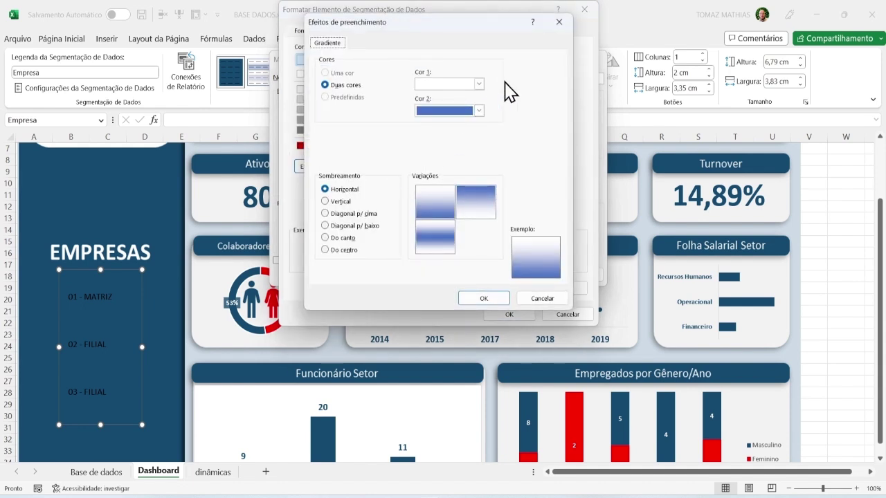
pyautogui.click(479, 83)
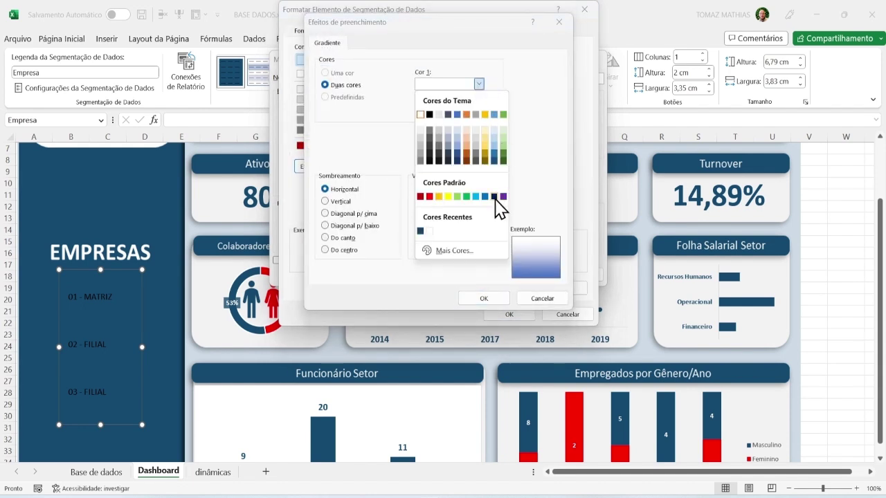
pyautogui.click(494, 196)
pyautogui.click(476, 110)
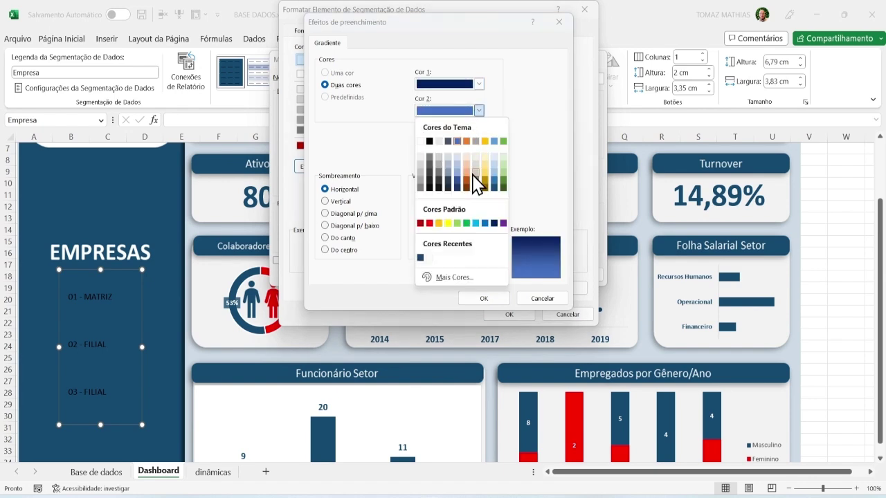
pyautogui.click(485, 223)
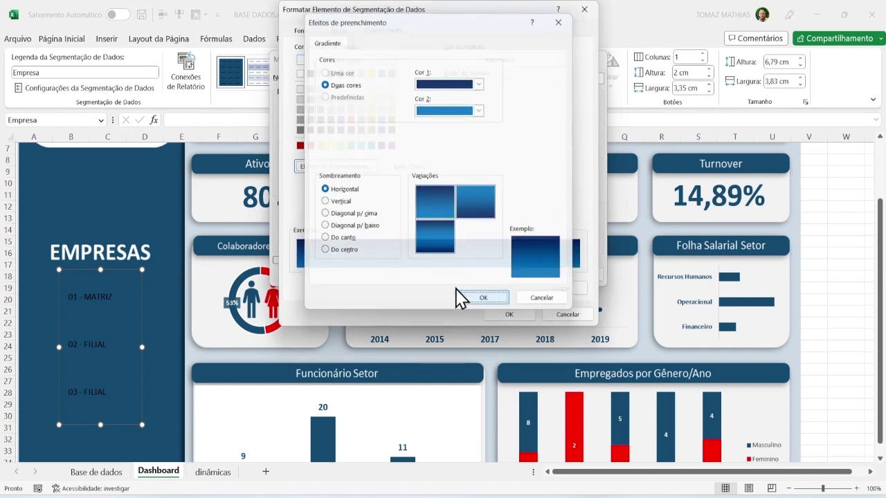
pyautogui.click(476, 299)
pyautogui.click(506, 317)
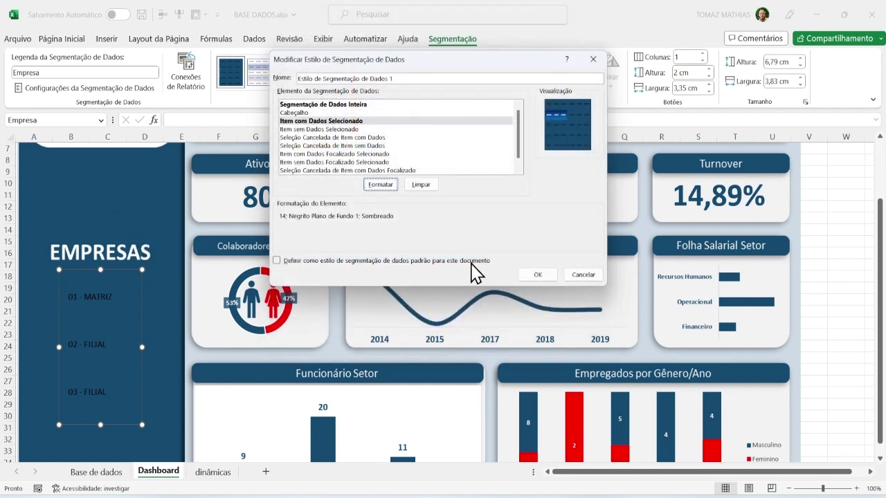
pyautogui.click(538, 274)
# Test the Empresa slicer by filtering the dashboard to 02 - FILIAL and back to 01 - MATRIZ
pyautogui.click(120, 261)
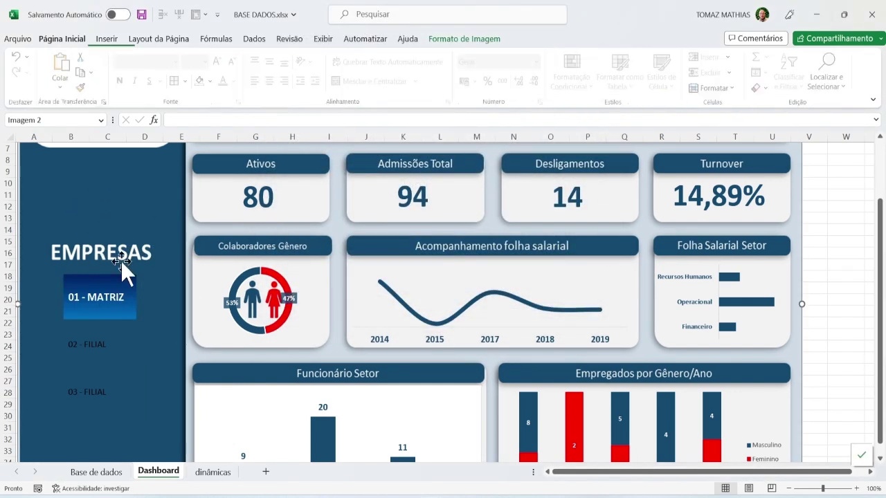
pyautogui.click(101, 342)
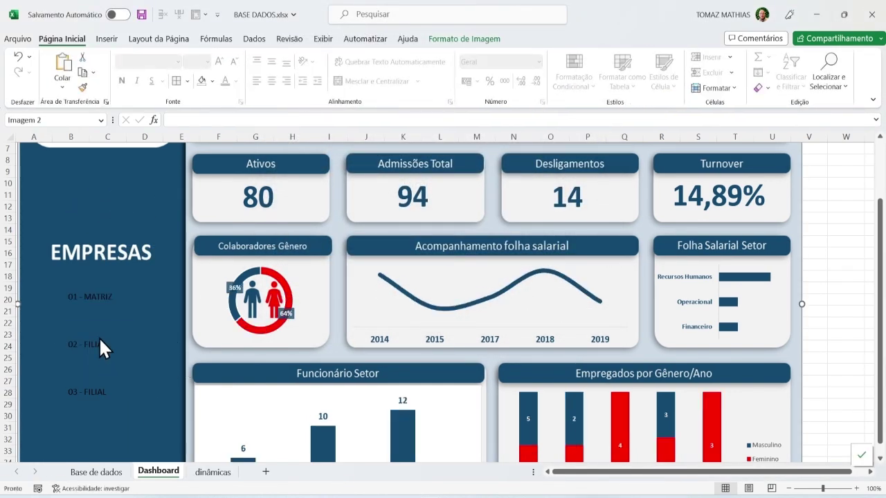
pyautogui.click(93, 299)
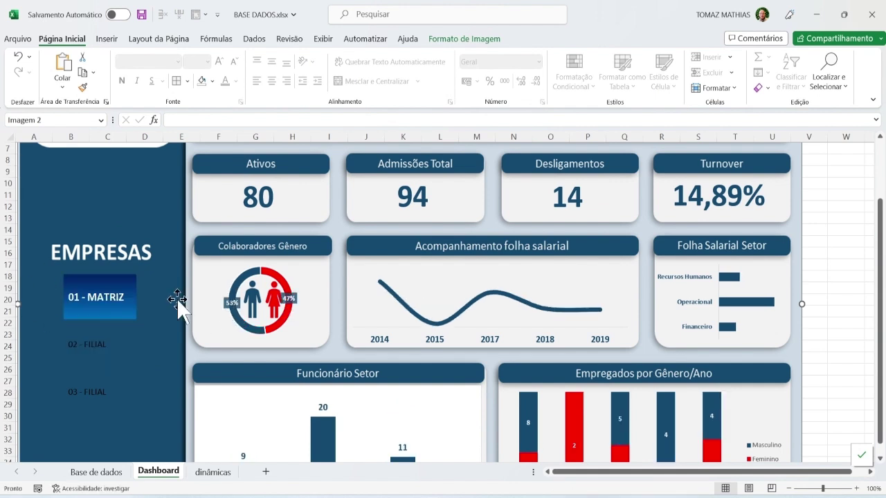
# Review the custom slicer style's elements and compare with the DASHBOARD sheet of the reference workbook
pyautogui.click(107, 348)
pyautogui.rightClick(106, 348)
pyautogui.press('Escape')
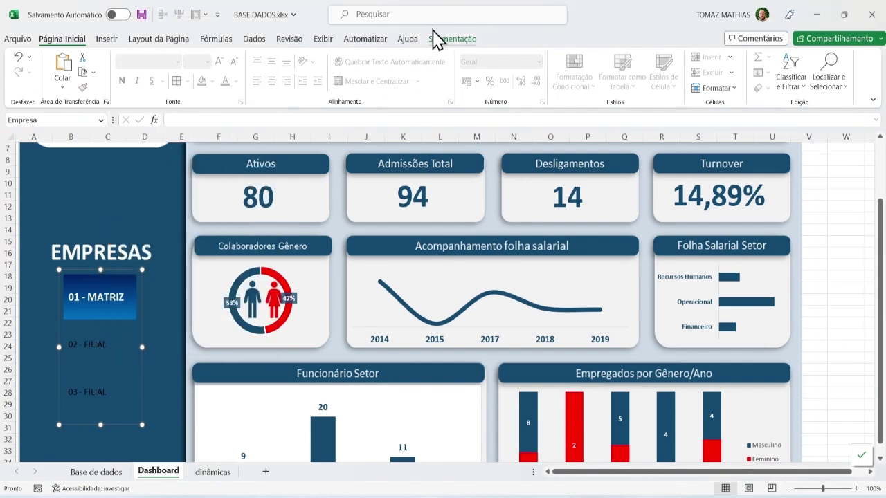
pyautogui.click(448, 39)
pyautogui.rightClick(236, 70)
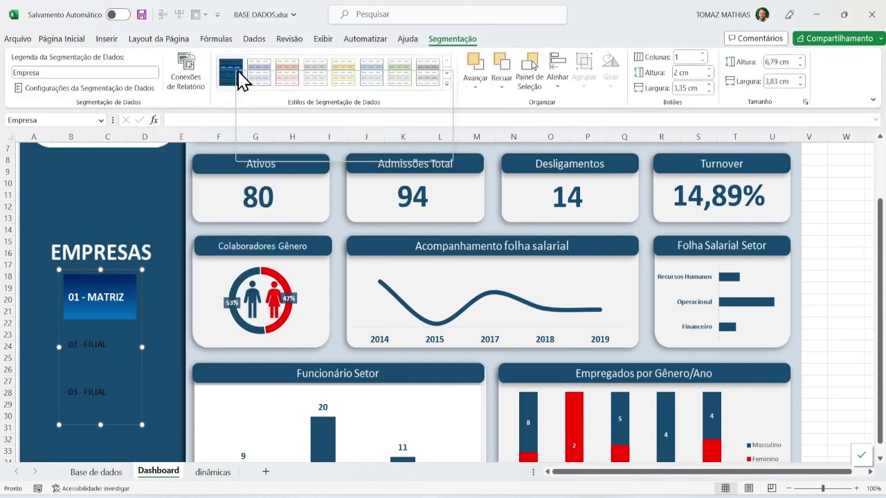
pyautogui.click(276, 80)
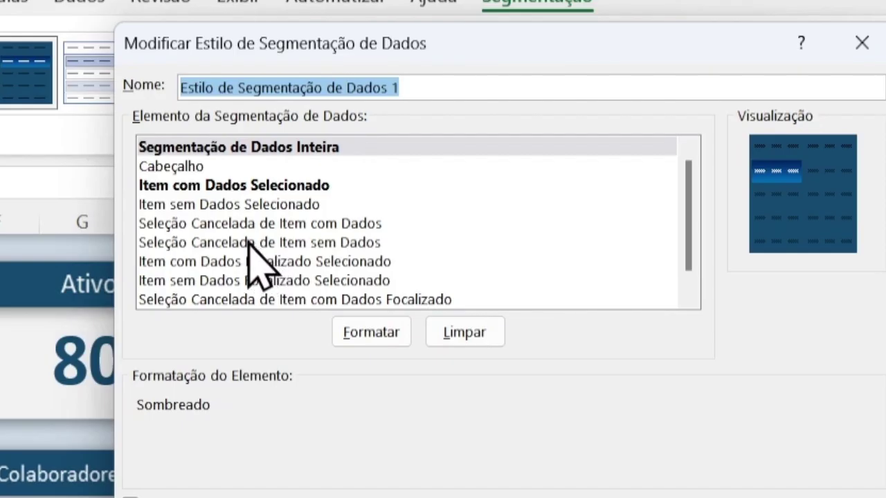
pyautogui.click(218, 228)
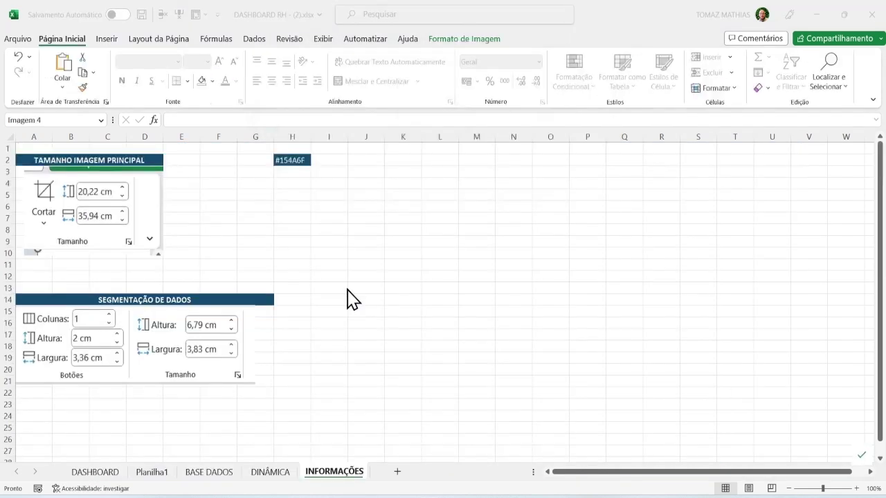
pyautogui.click(99, 473)
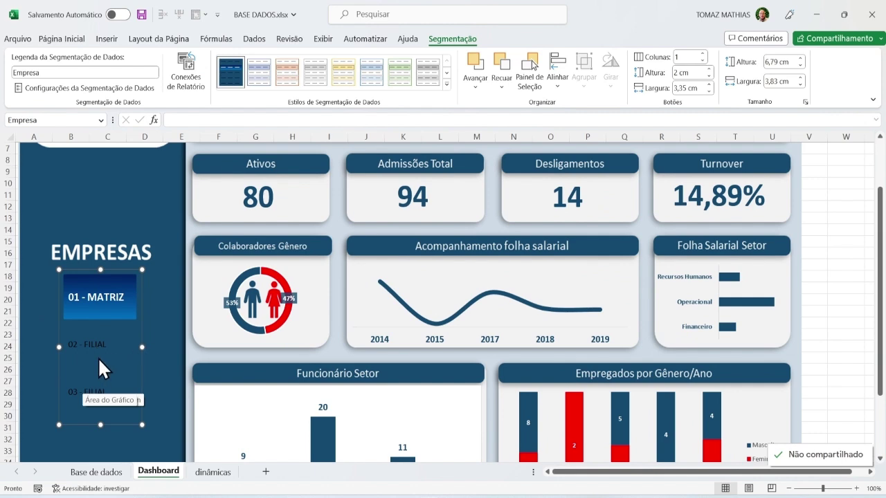
# Modify the custom slicer style so Seleção Cancelada de Item com Dados uses a bold (Negrito), white, size 14 font
pyautogui.rightClick(233, 73)
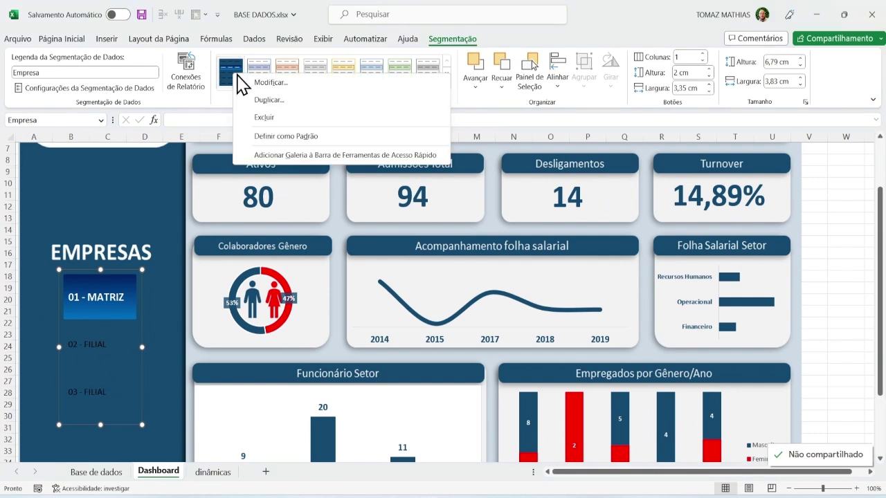
pyautogui.click(270, 83)
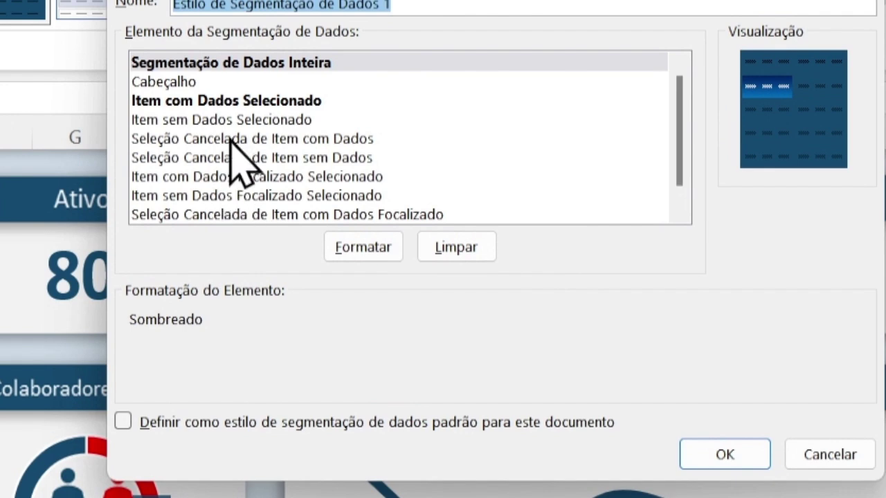
pyautogui.click(322, 141)
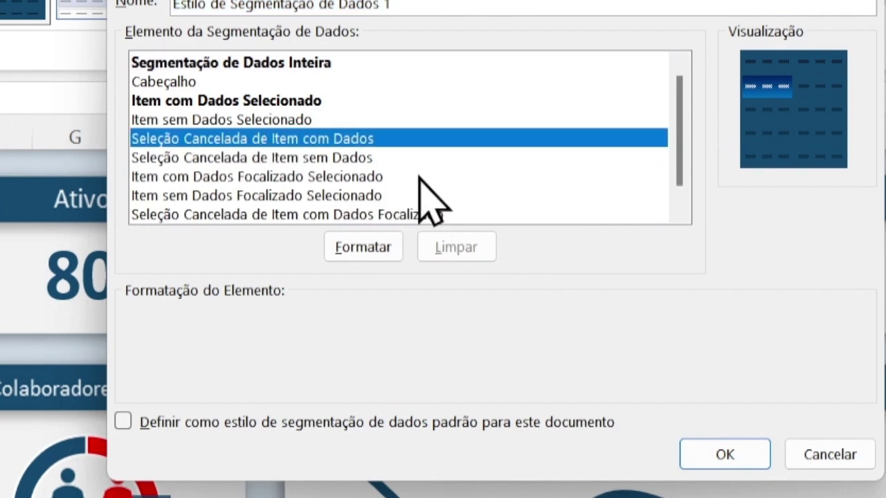
pyautogui.click(357, 254)
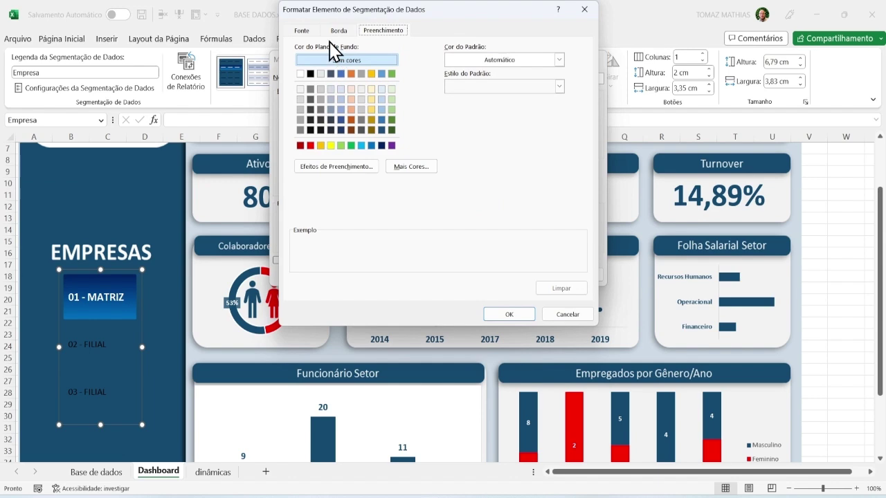
pyautogui.click(309, 32)
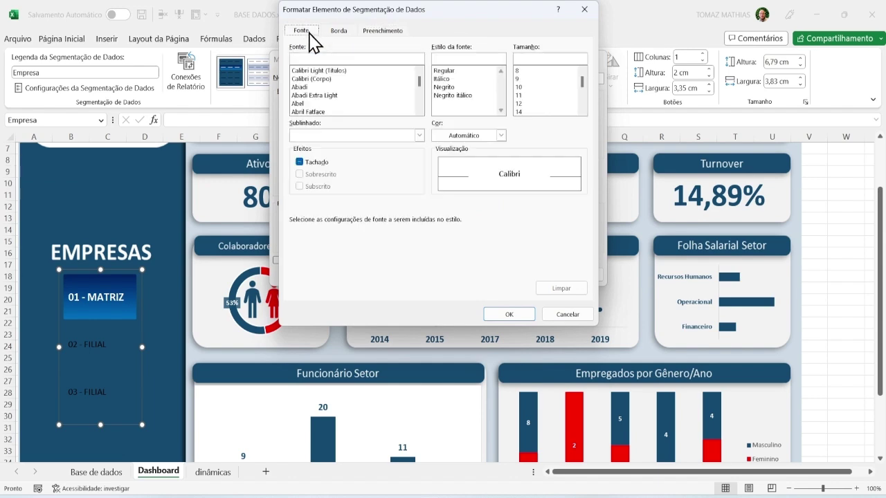
pyautogui.click(456, 87)
pyautogui.click(522, 111)
pyautogui.click(467, 136)
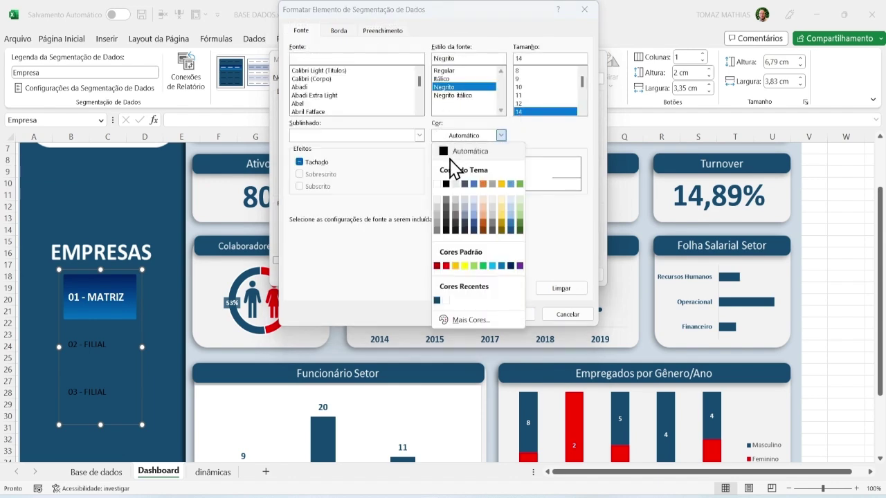
pyautogui.click(437, 181)
pyautogui.click(511, 315)
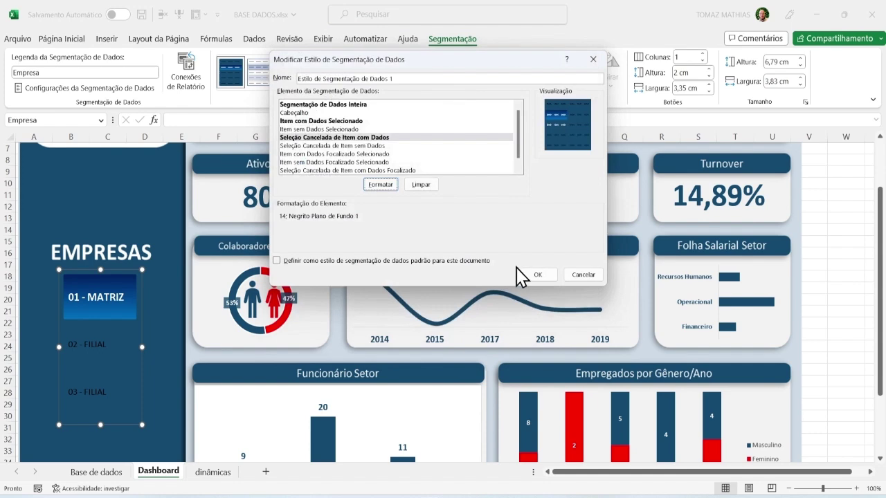
pyautogui.click(539, 275)
# Check the Empresa slicer's styling by filtering to 02 - FILIAL, 03 - FILIAL and back to 01 - MATRIZ
pyautogui.click(132, 205)
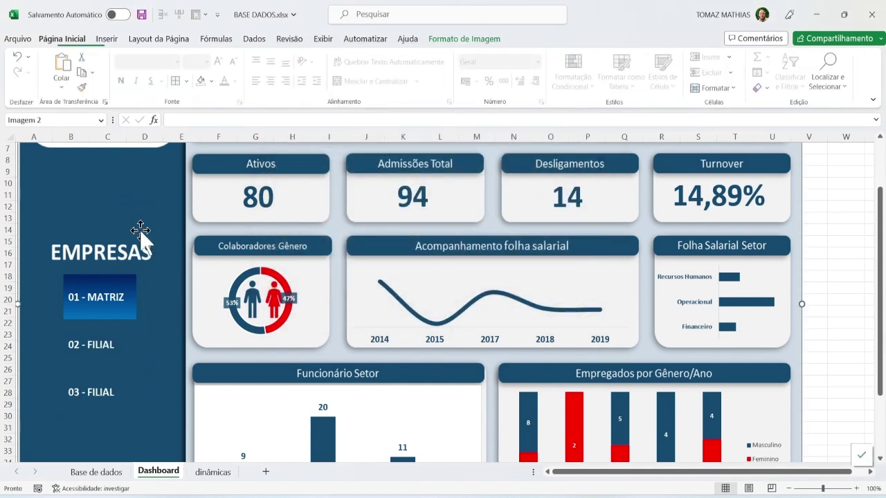
pyautogui.click(95, 354)
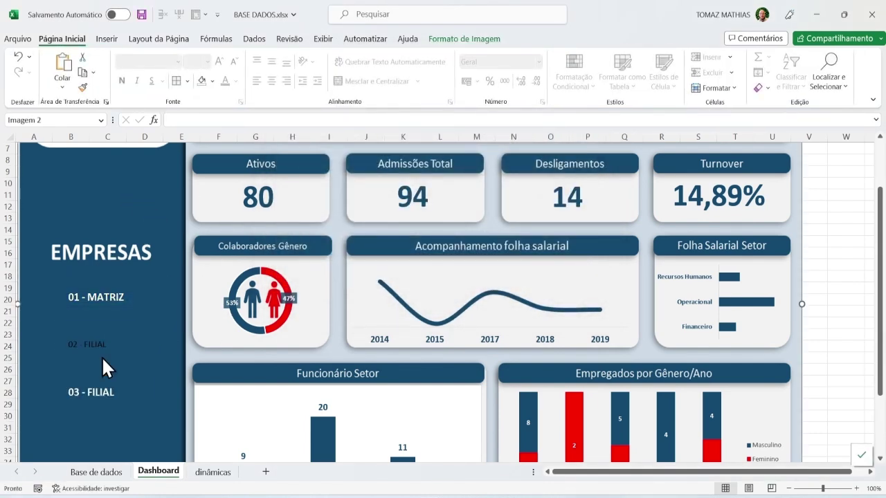
pyautogui.click(104, 400)
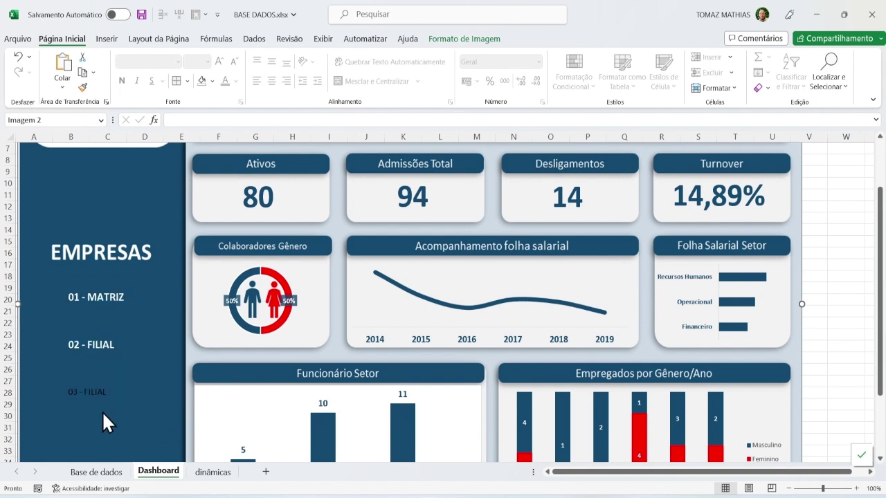
pyautogui.click(94, 298)
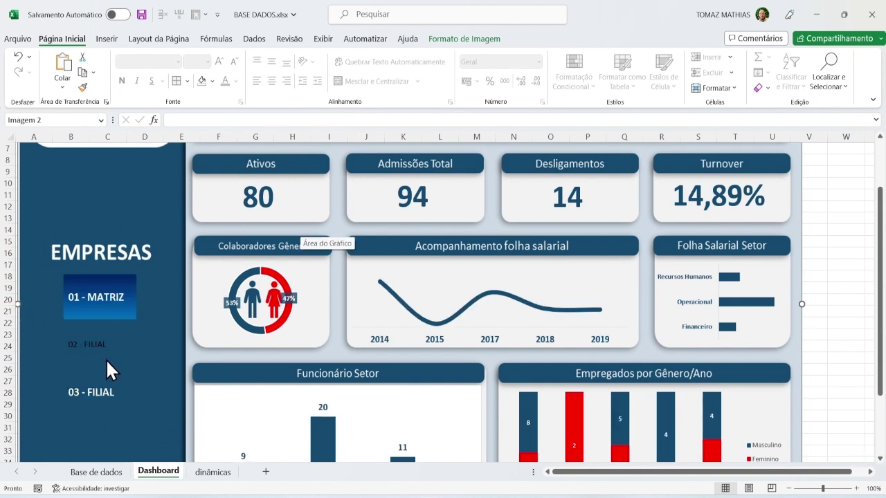
# Modify the custom slicer style so Item com Dados Selecionado has a white outline border (Contorno)
pyautogui.click(107, 353)
pyautogui.rightClick(79, 313)
pyautogui.click(350, 88)
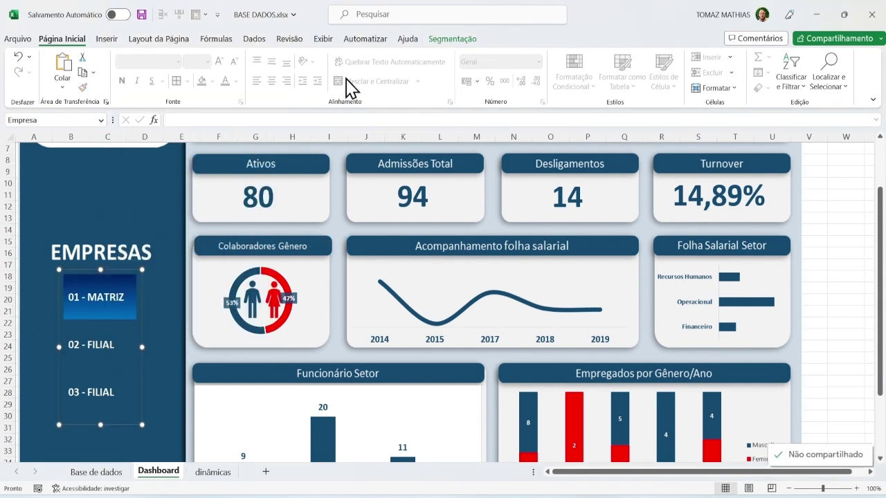
pyautogui.click(451, 39)
pyautogui.rightClick(233, 73)
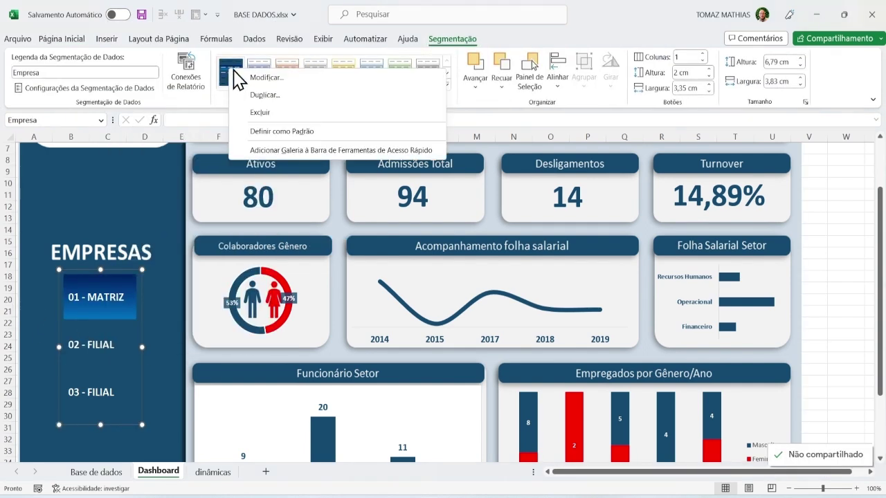
pyautogui.click(264, 78)
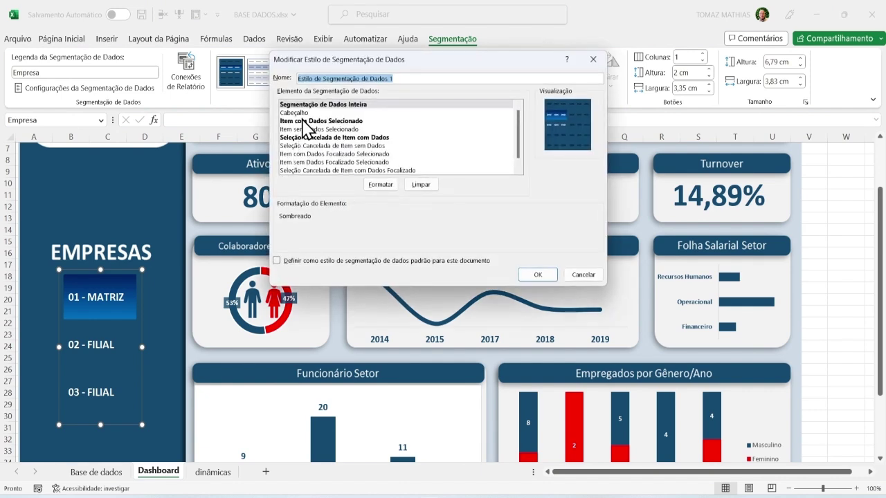
pyautogui.click(320, 121)
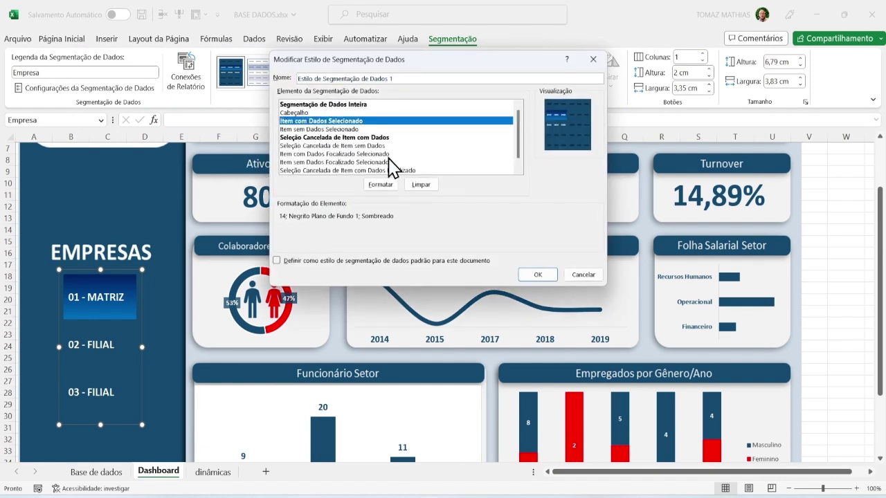
pyautogui.click(381, 188)
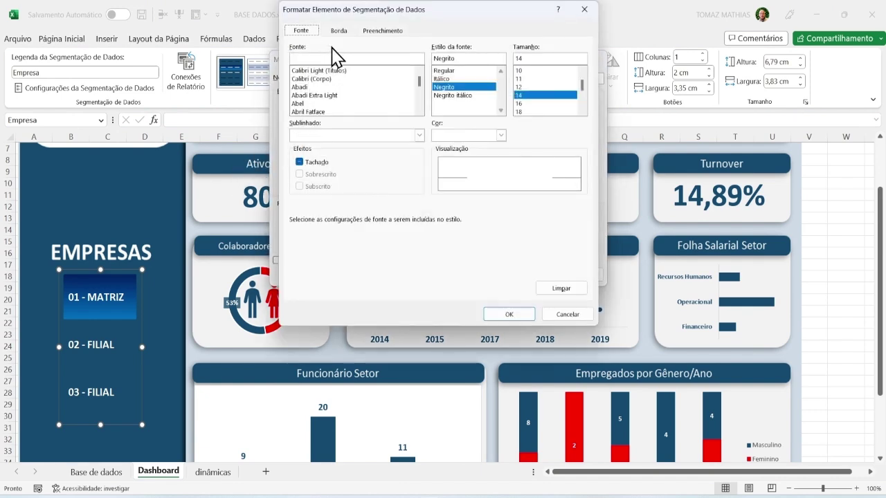
pyautogui.click(339, 32)
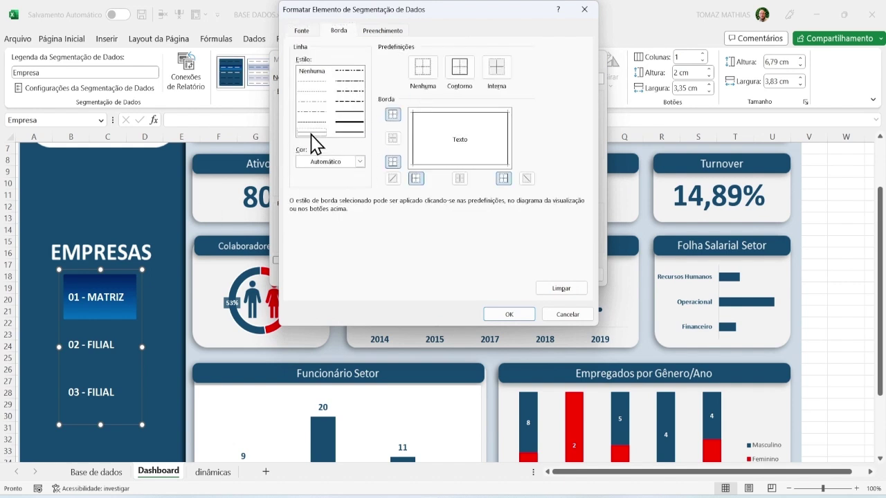
pyautogui.click(359, 161)
pyautogui.click(307, 220)
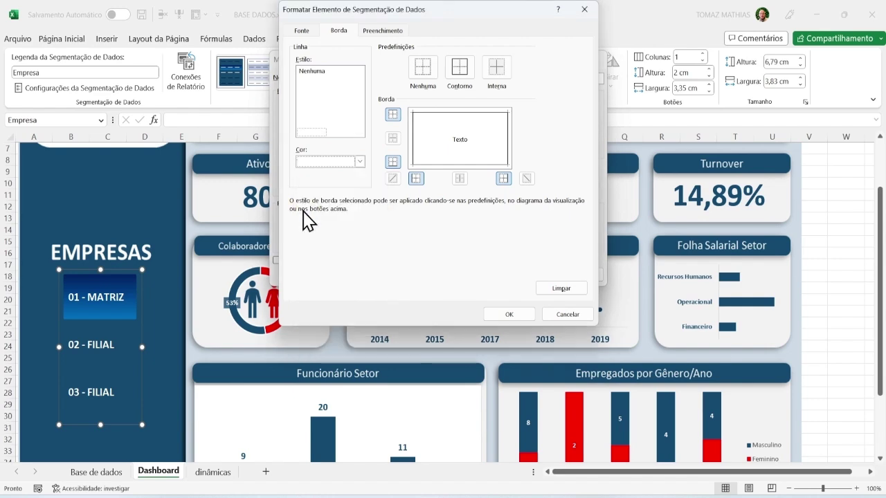
pyautogui.click(461, 73)
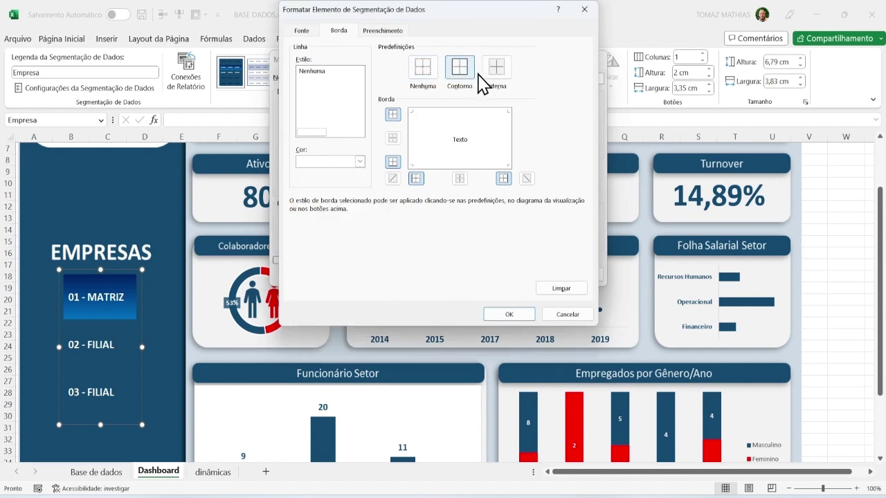
pyautogui.click(501, 315)
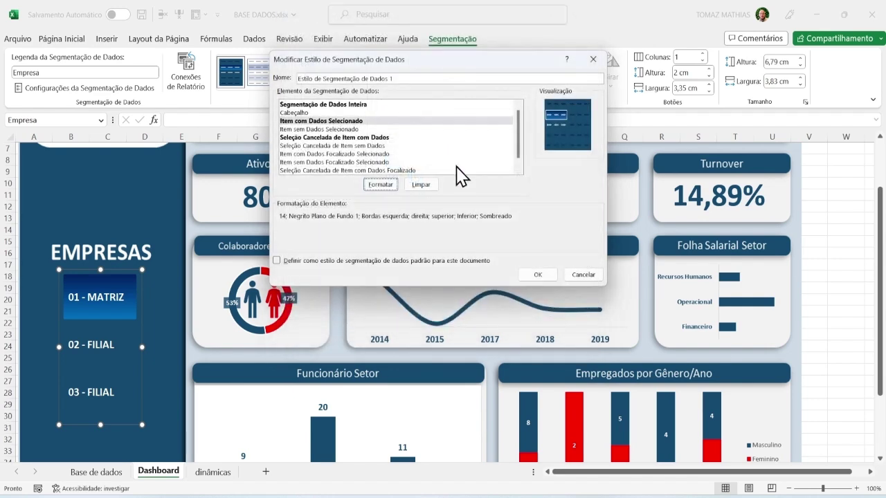
pyautogui.click(537, 275)
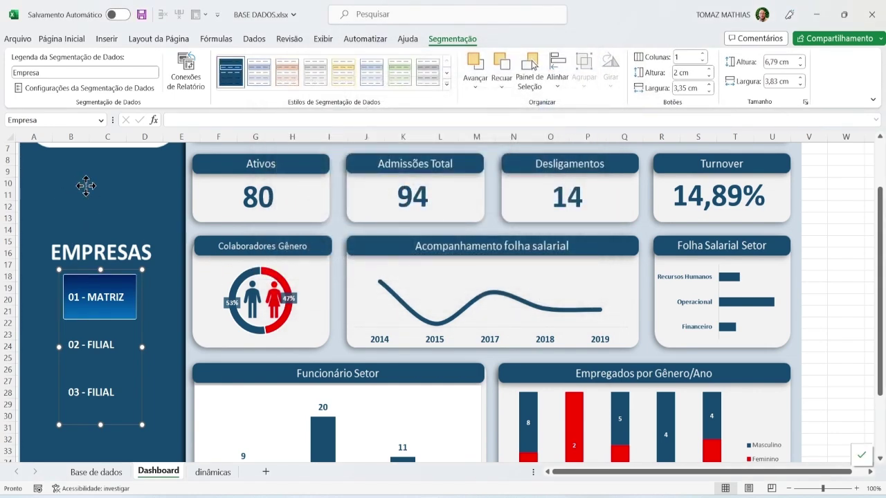
# Check the selected button's new border by filtering the Empresa slicer to 02 - FILIAL and back to 01 - MATRIZ
pyautogui.click(111, 323)
pyautogui.click(104, 314)
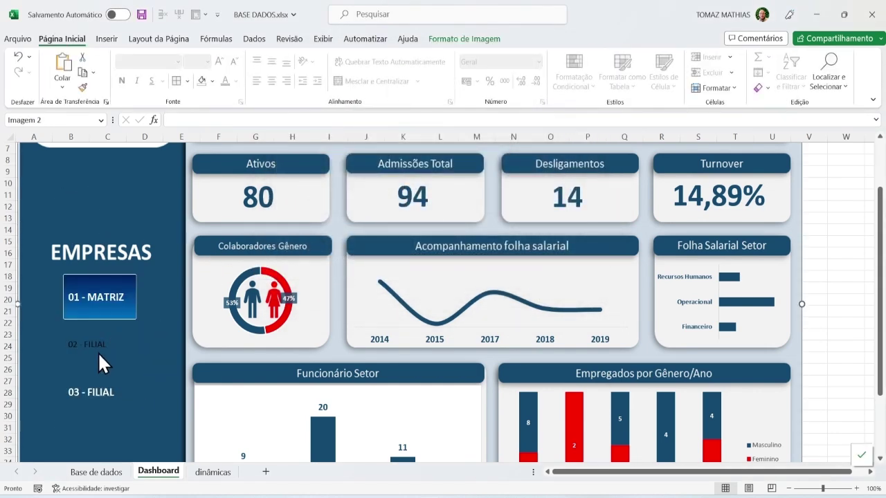
pyautogui.click(114, 357)
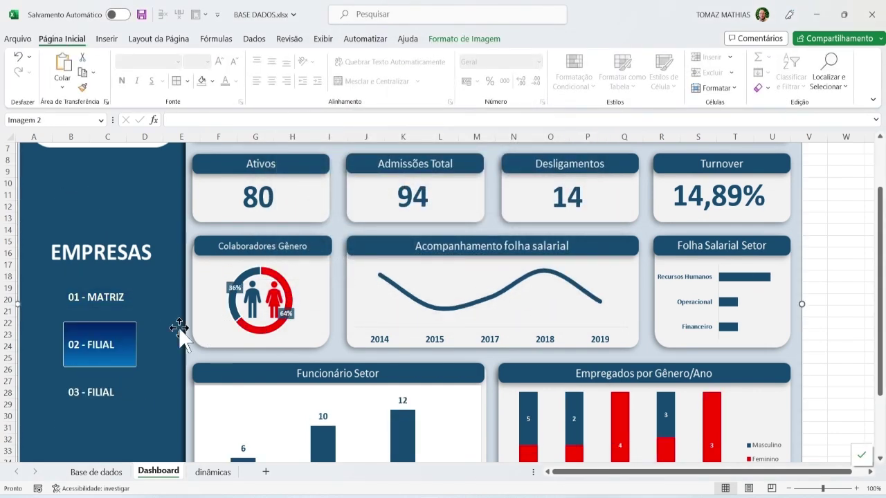
pyautogui.click(95, 305)
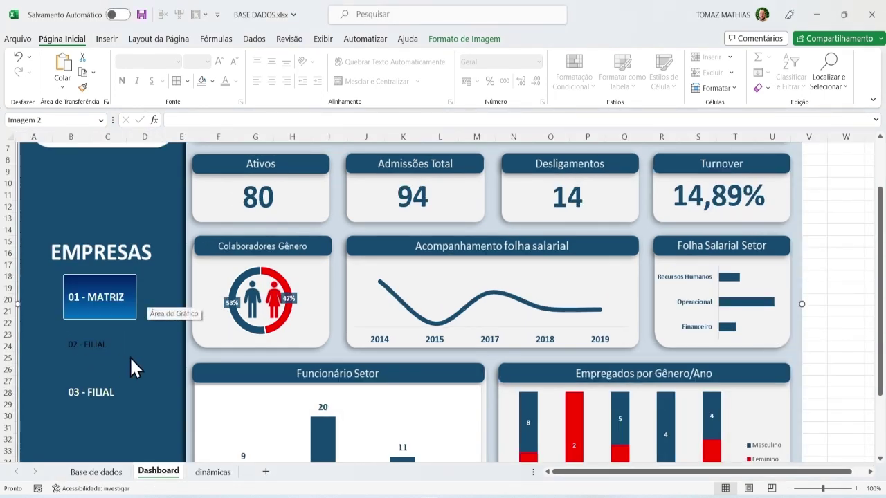
# In the custom slicer style, give Item com Dados Focalizado Selecionado a horizontal two-colour gradient fill from the dashboard's dark blue to navy
pyautogui.click(118, 350)
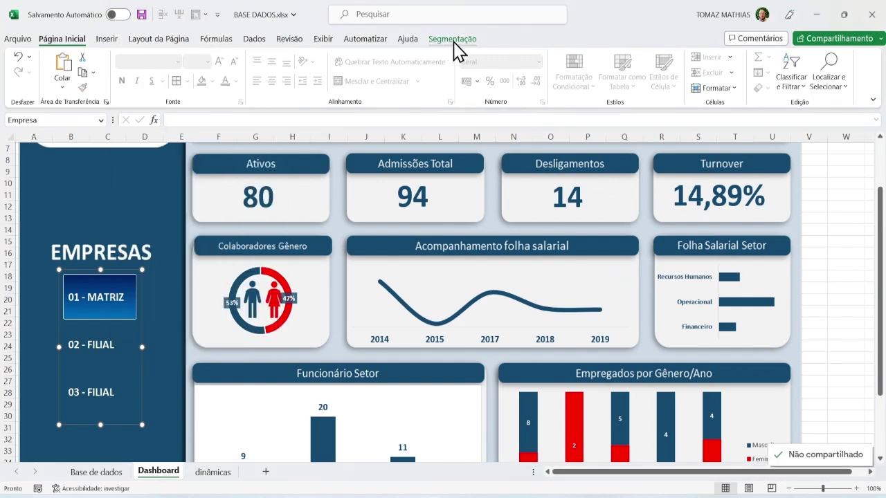
pyautogui.click(453, 42)
pyautogui.rightClick(232, 73)
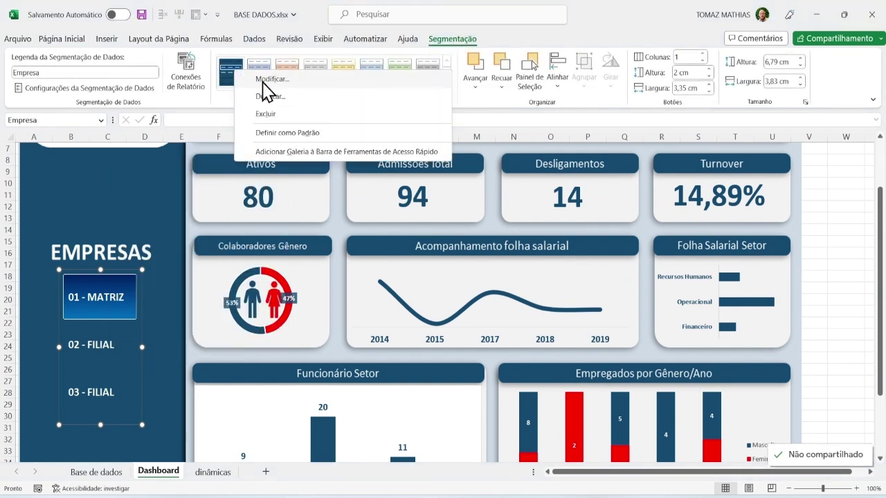
pyautogui.click(266, 79)
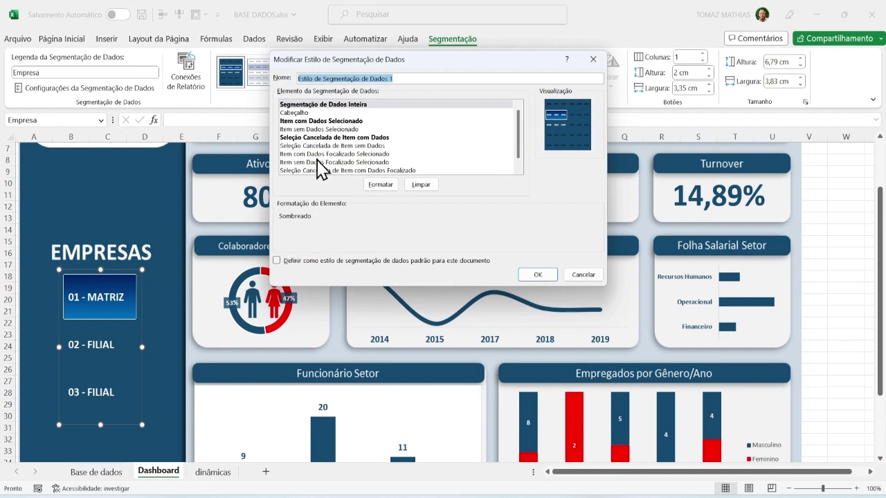
pyautogui.click(297, 154)
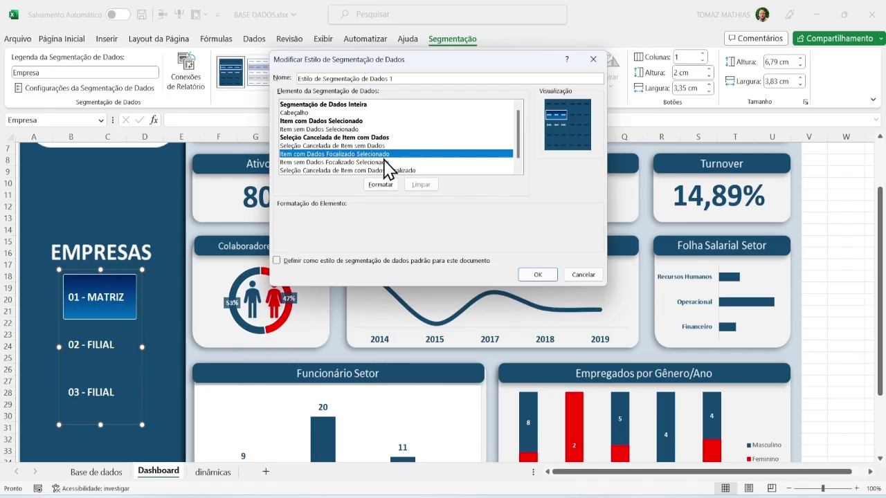
pyautogui.click(381, 185)
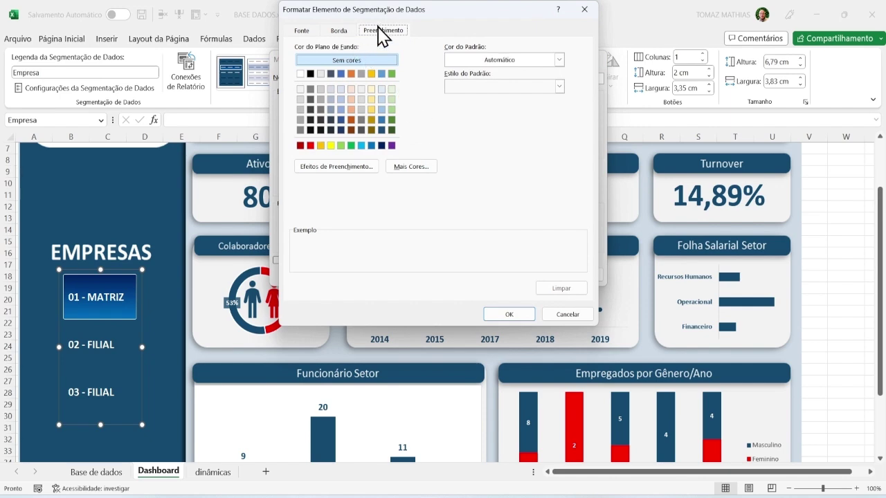
pyautogui.click(337, 166)
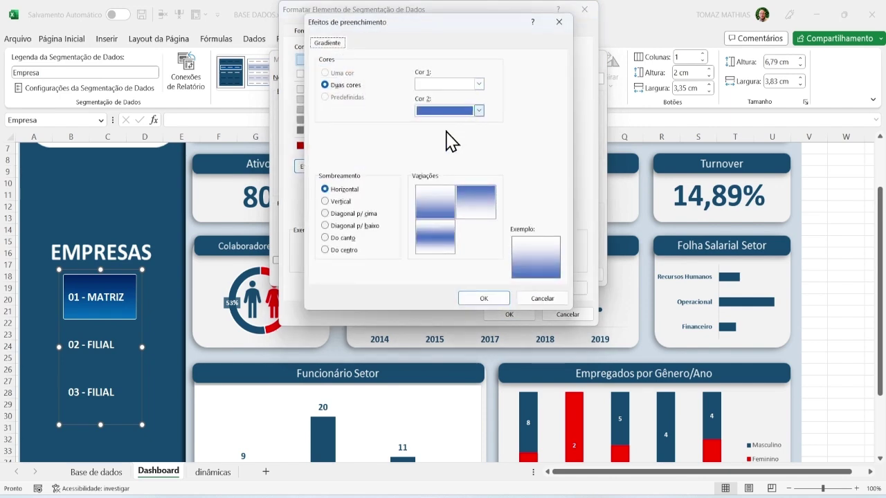
pyautogui.click(479, 84)
pyautogui.click(420, 230)
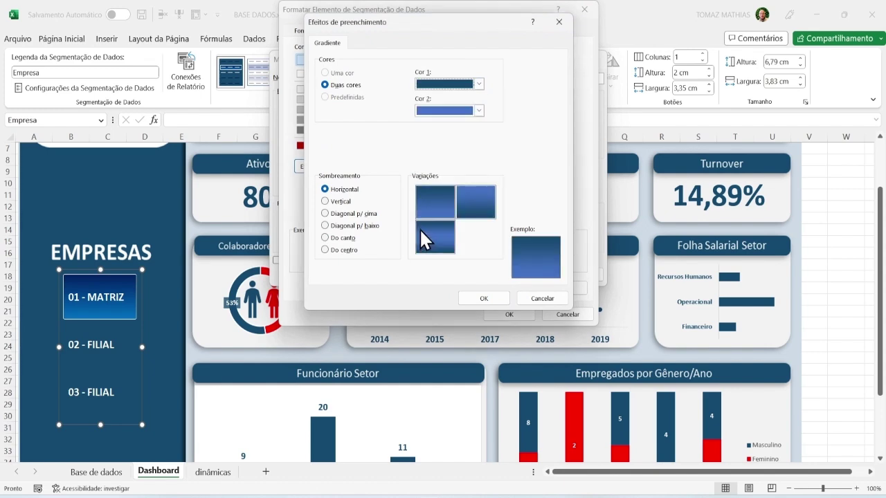
pyautogui.click(475, 111)
pyautogui.click(495, 224)
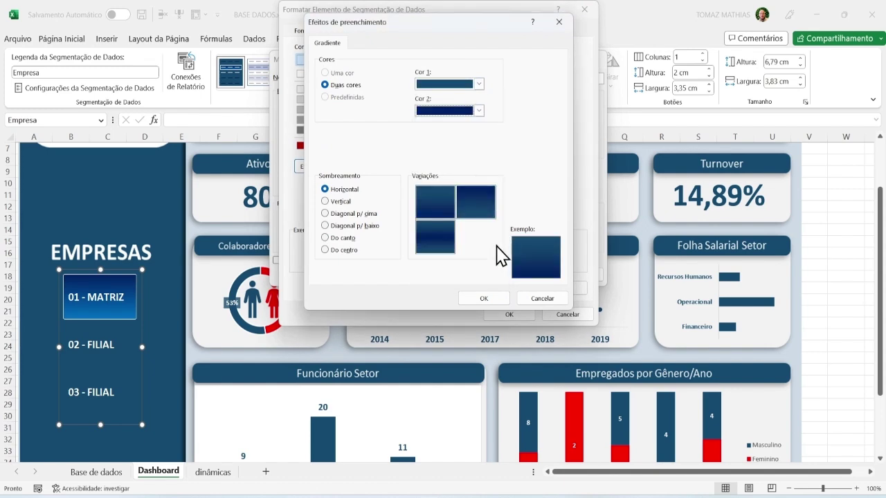
pyautogui.click(483, 299)
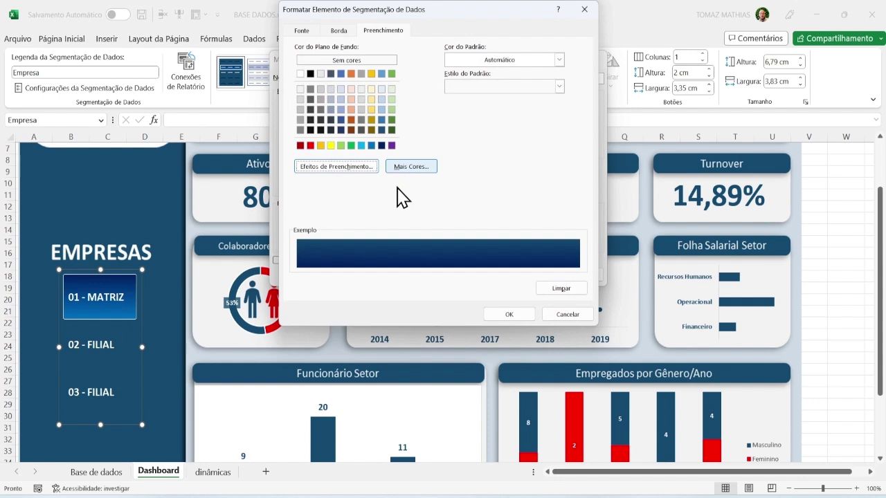
# Set the font of Item com Dados Focalizado Selecionado to bold (Negrito), size 14, yellow, and check it on the slicer
pyautogui.click(303, 33)
pyautogui.click(446, 87)
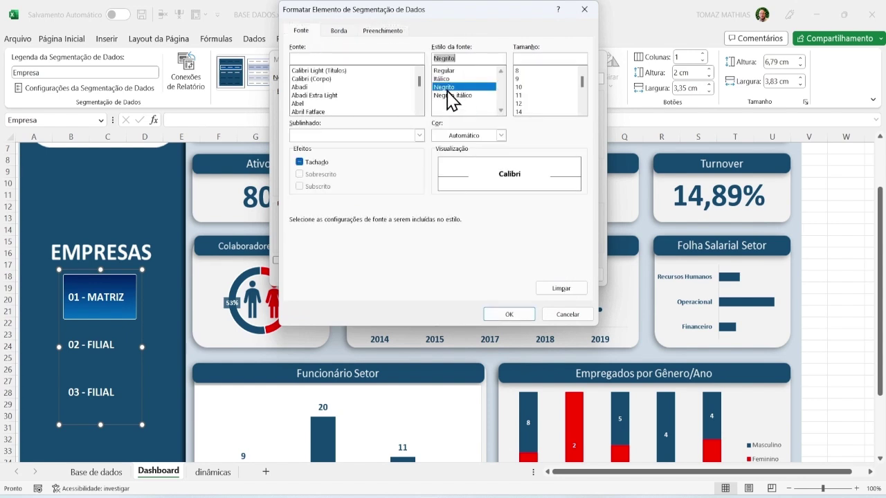
pyautogui.click(522, 112)
pyautogui.click(501, 136)
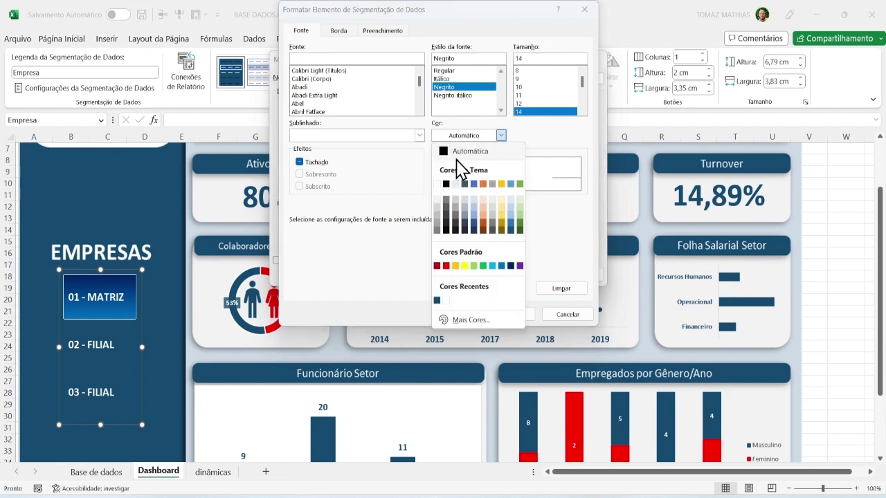
pyautogui.click(467, 266)
pyautogui.click(505, 315)
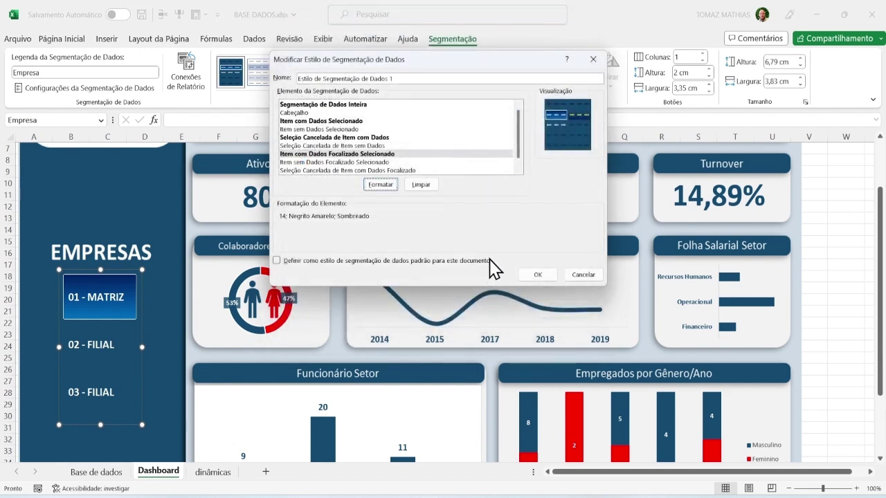
pyautogui.click(534, 275)
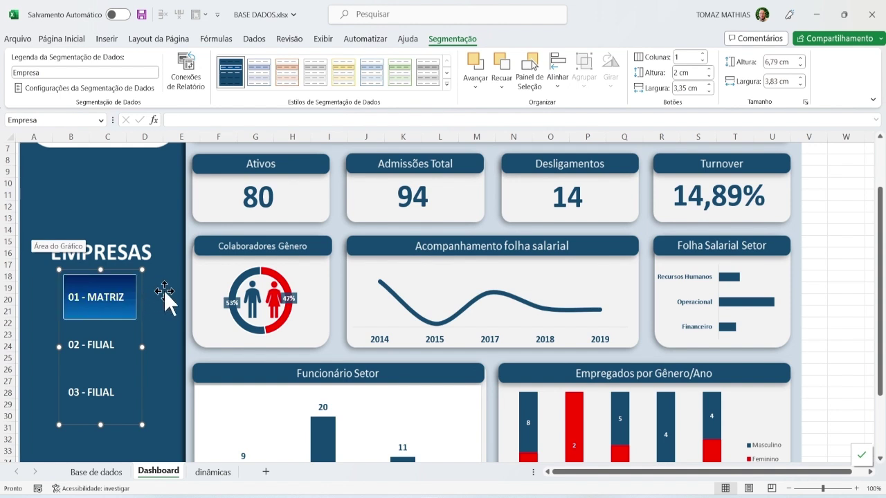
pyautogui.click(120, 338)
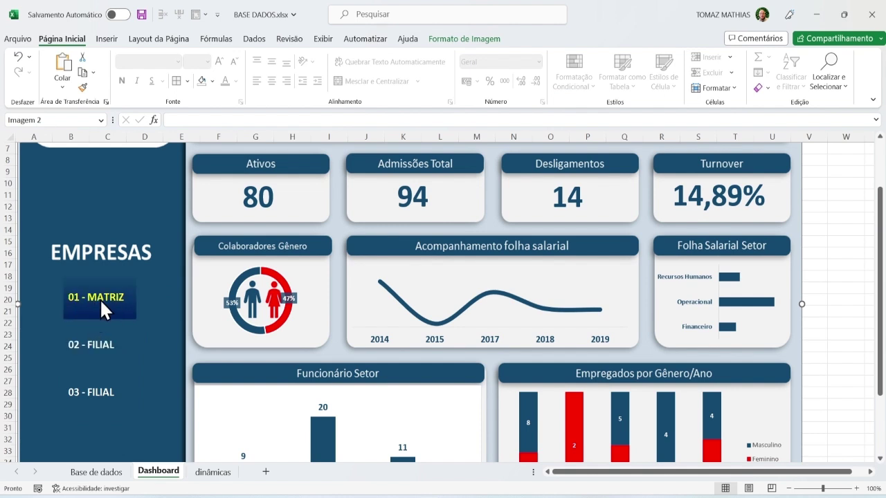
# In the custom Empresa slicer style, give Seleção Cancelada de Item com Dados Focalizado a horizontal two-colour gradient fill from the dashboard's dark blue to navy
pyautogui.rightClick(90, 346)
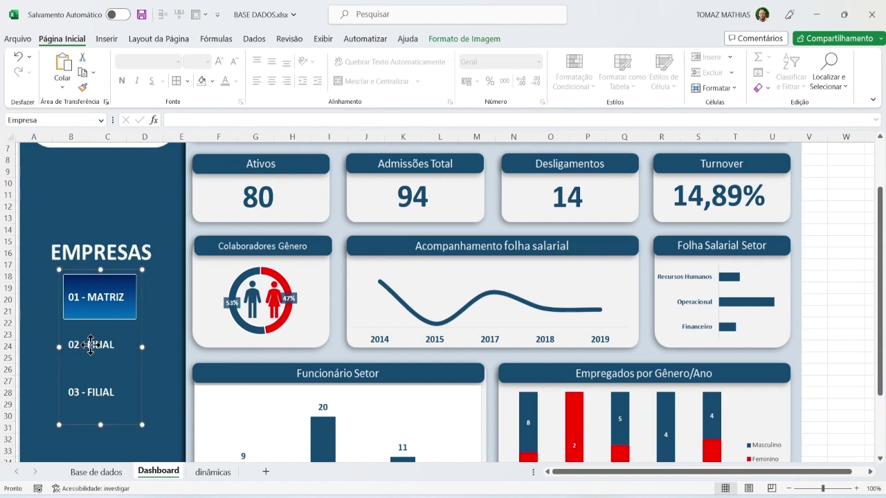
pyautogui.press('Escape')
pyautogui.click(452, 39)
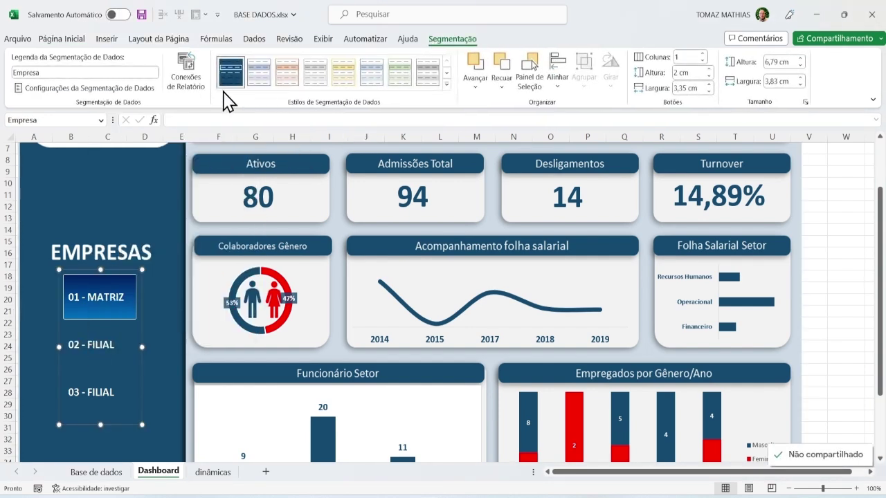
pyautogui.rightClick(232, 74)
pyautogui.click(257, 66)
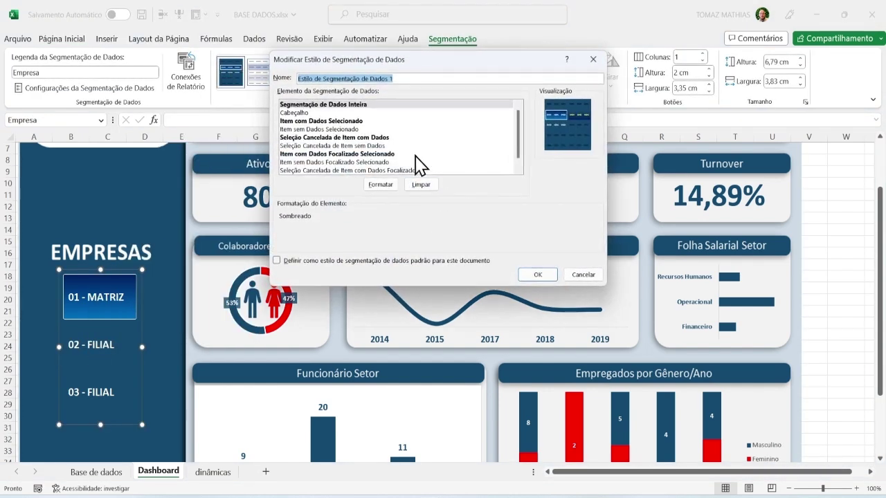
pyautogui.scroll(-1, 415, 149)
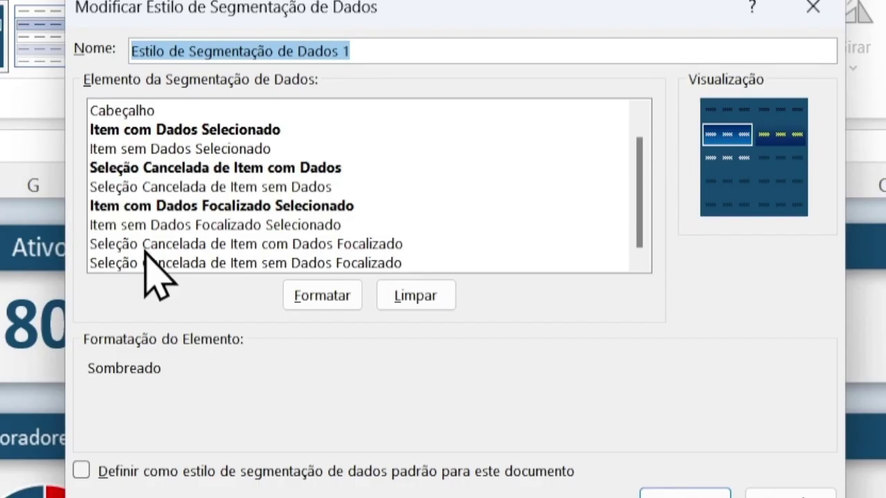
pyautogui.click(308, 164)
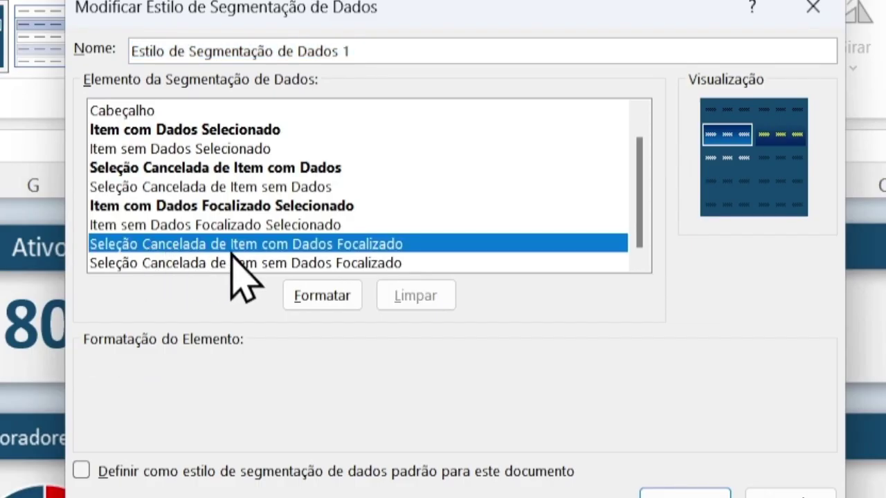
pyautogui.click(325, 305)
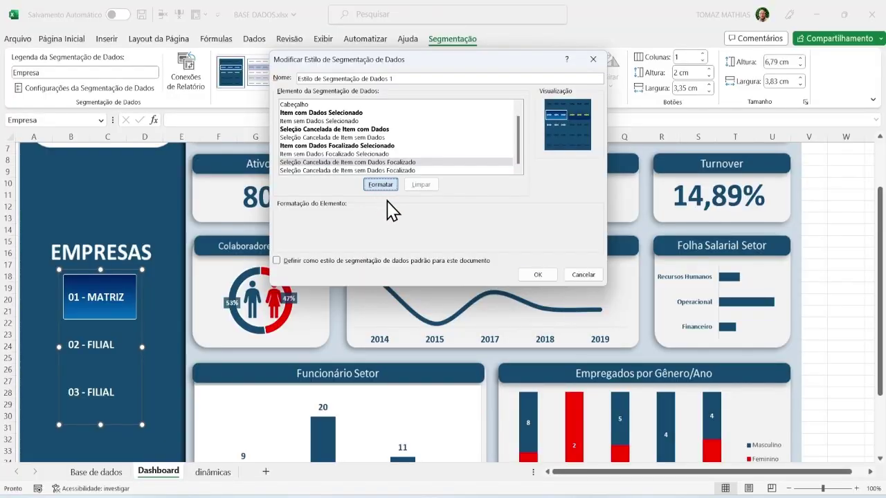
pyautogui.click(382, 31)
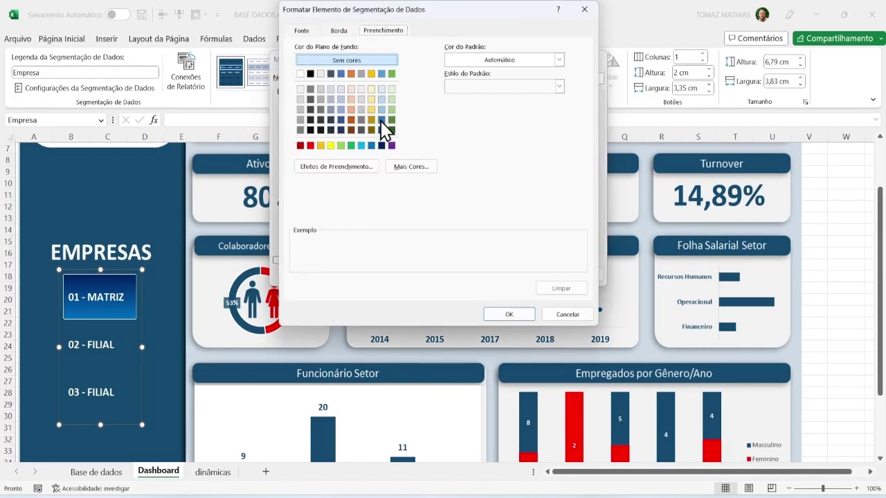
pyautogui.click(326, 173)
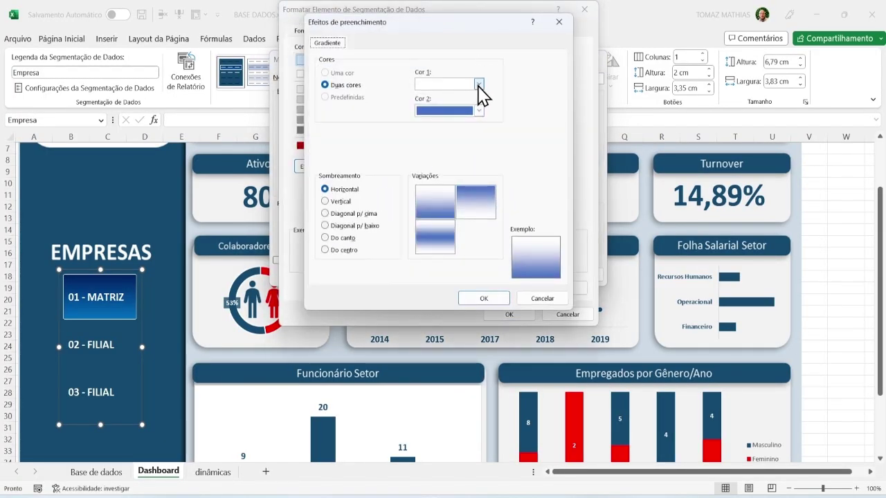
pyautogui.click(478, 83)
pyautogui.click(419, 228)
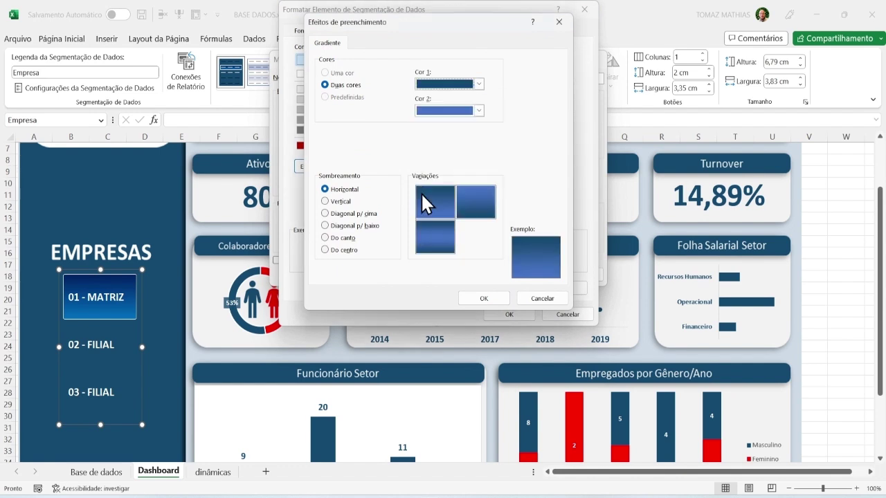
pyautogui.click(478, 111)
pyautogui.click(493, 221)
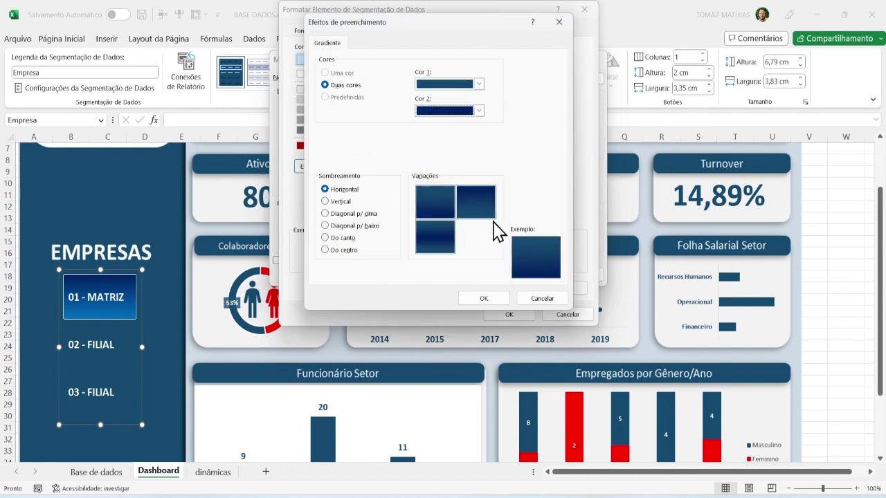
pyautogui.click(483, 298)
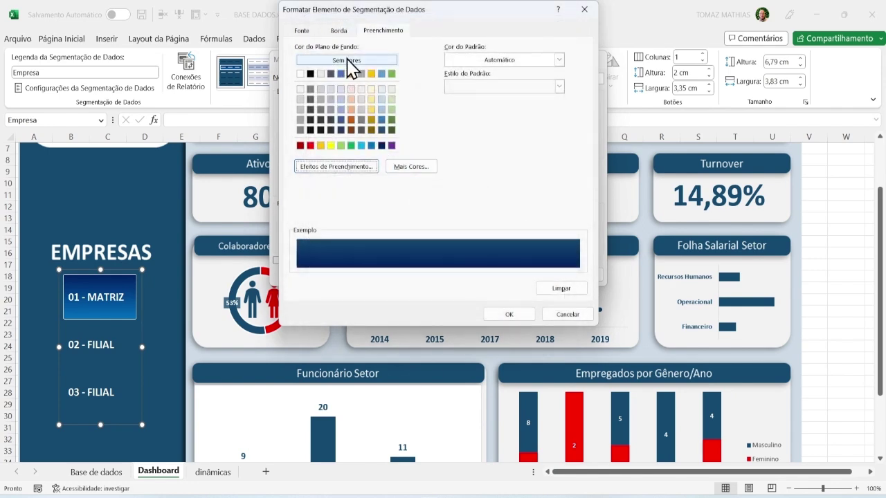
# Set the font of Seleção Cancelada de Item com Dados Focalizado to bold (Negrito), size 14, yellow, and filter the Empresa slicer to 02 - FILIAL
pyautogui.click(301, 31)
pyautogui.click(516, 112)
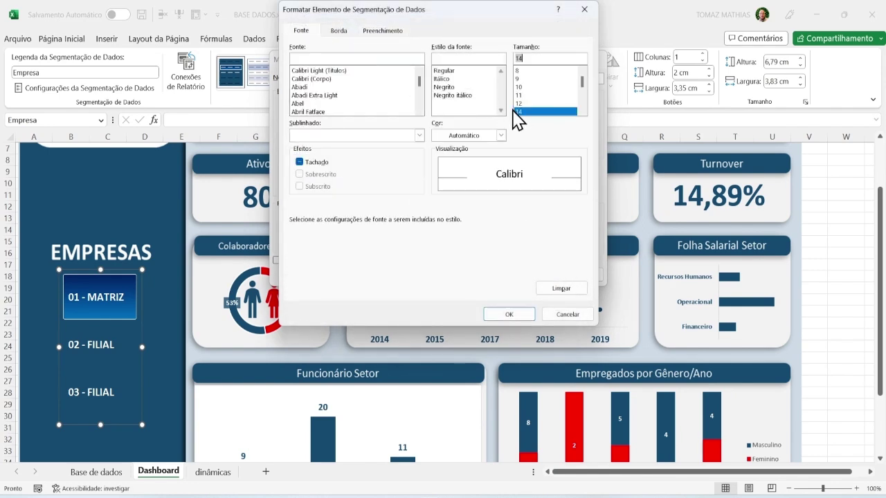
pyautogui.click(455, 88)
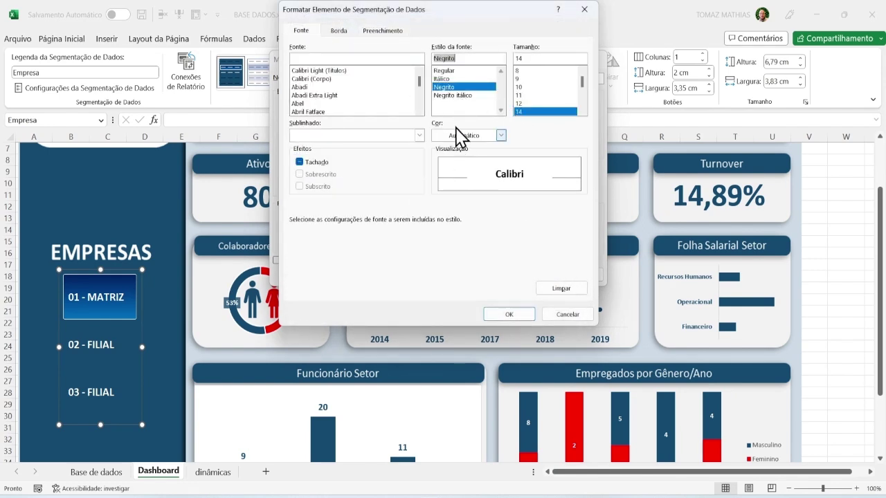
pyautogui.click(458, 136)
pyautogui.click(464, 266)
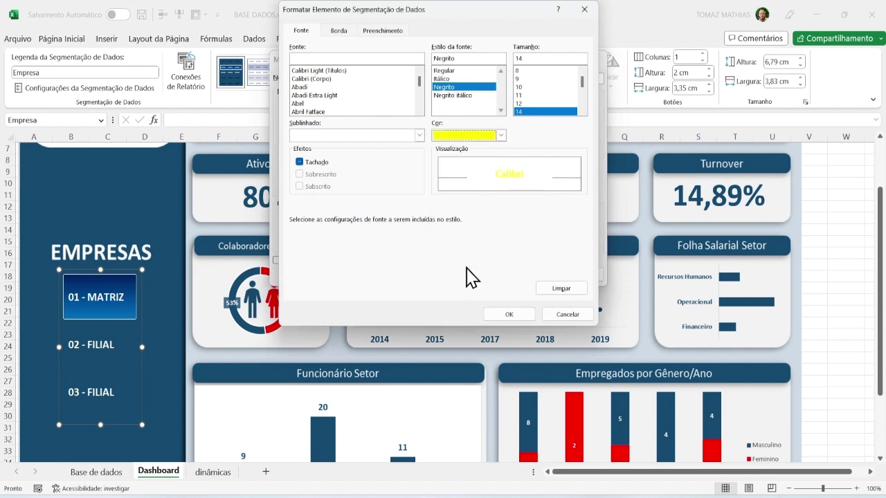
pyautogui.click(522, 316)
pyautogui.click(537, 276)
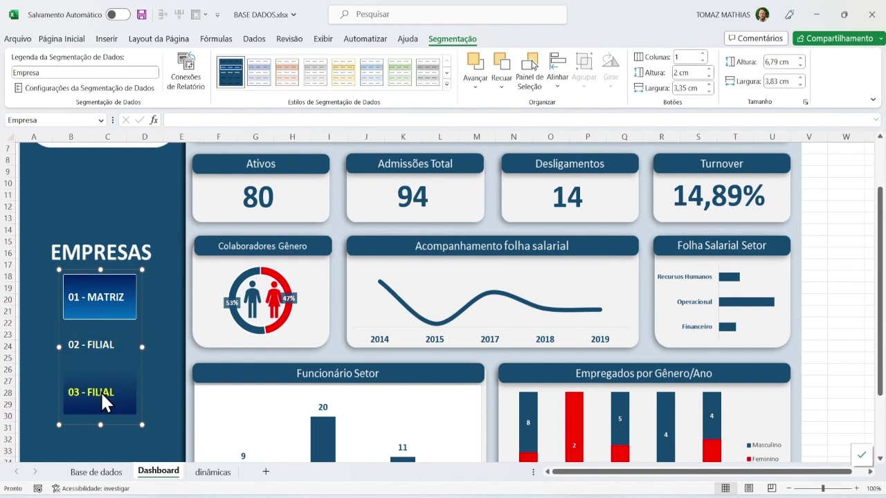
pyautogui.click(160, 181)
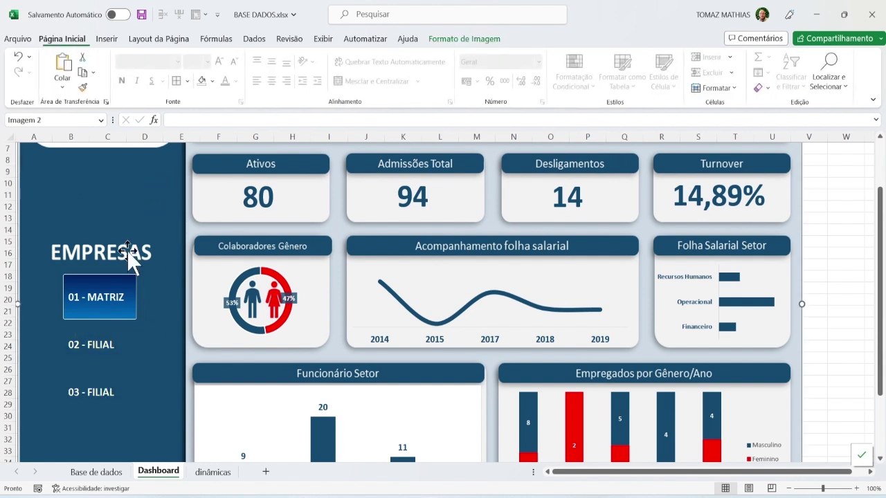
pyautogui.click(106, 342)
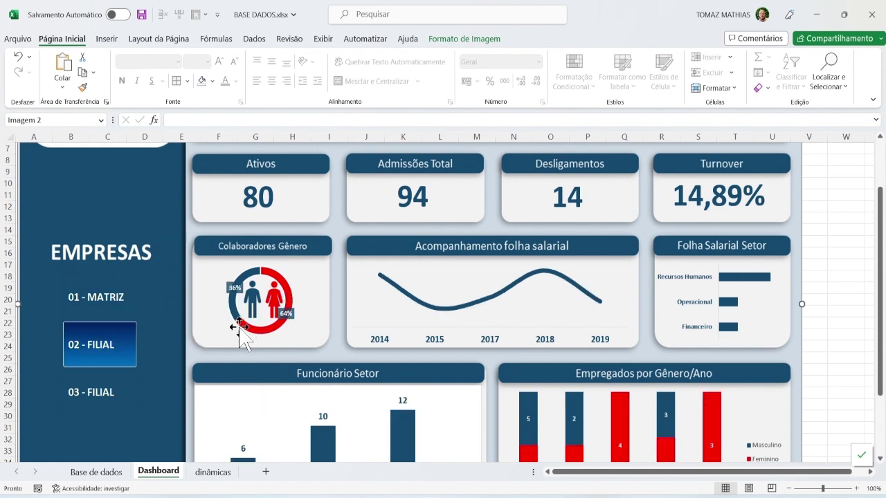